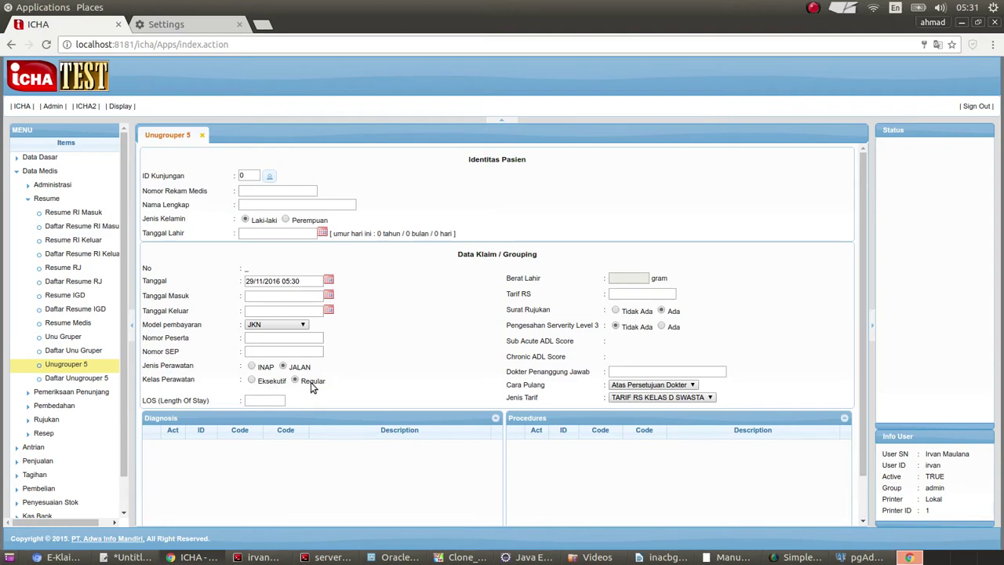
Try the Eksekutif and Regular outpatient classes, and inpatient care (INAP) with intensive care (Ada Rawat Intensif) enabled.
click(266, 381)
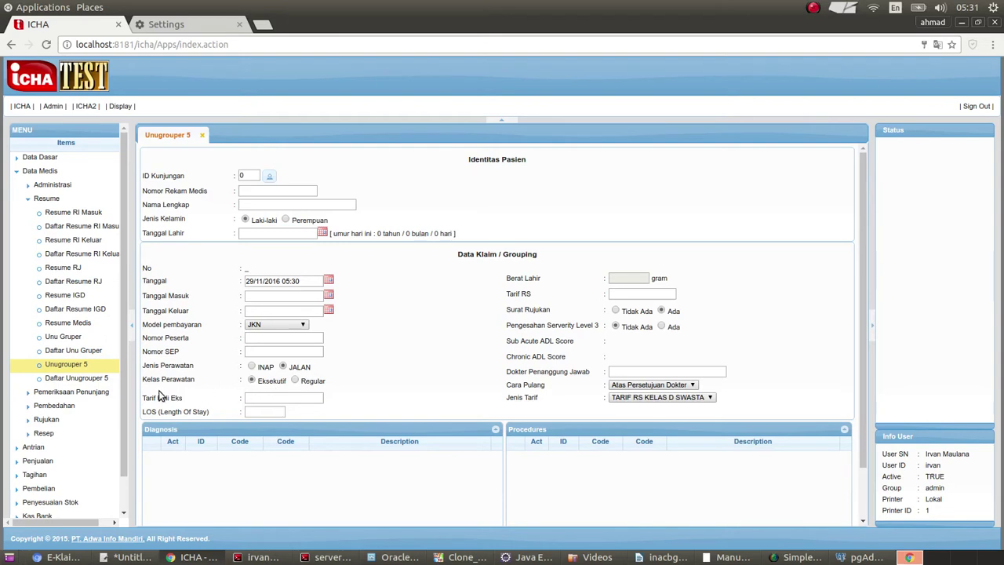
click(294, 380)
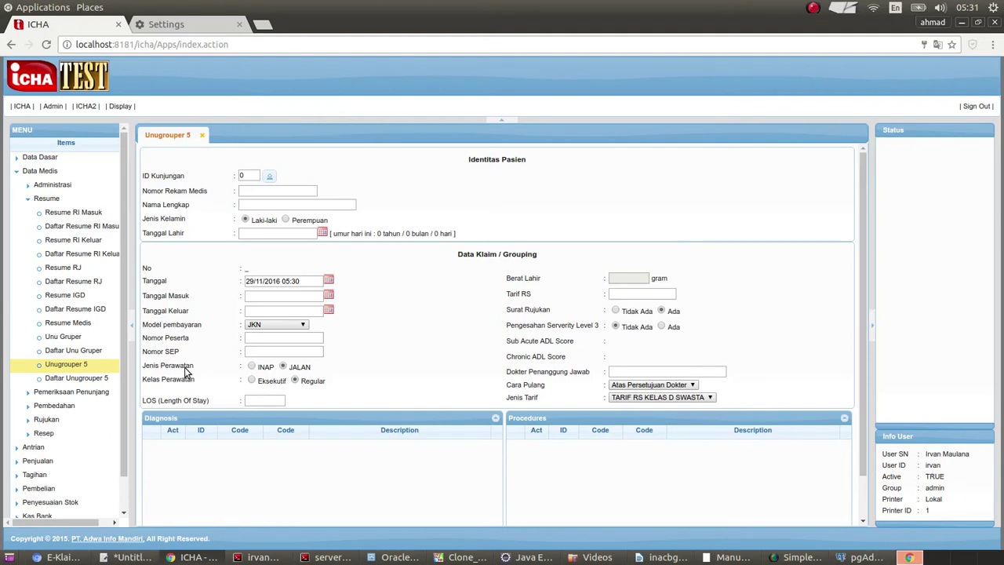
click(251, 367)
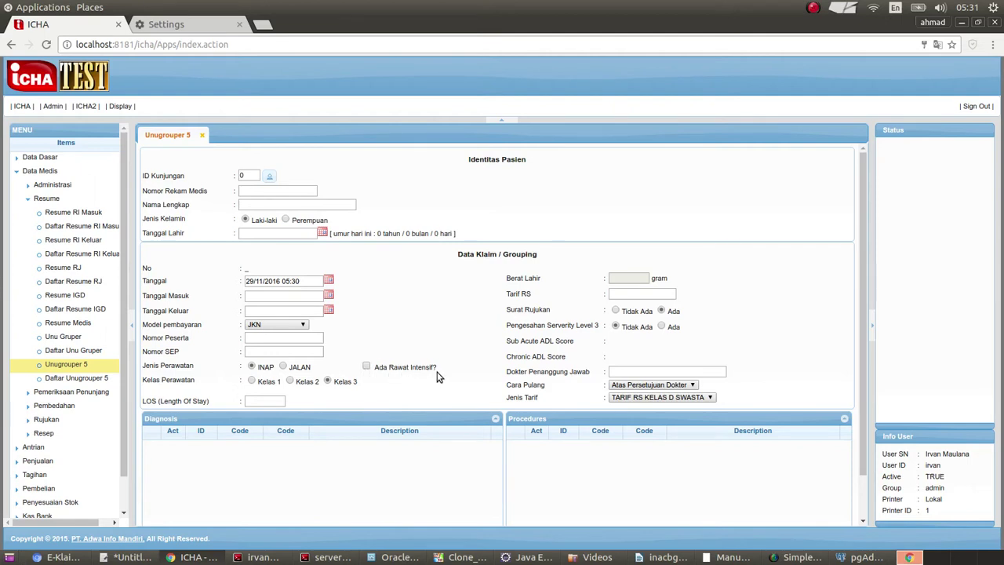
click(367, 369)
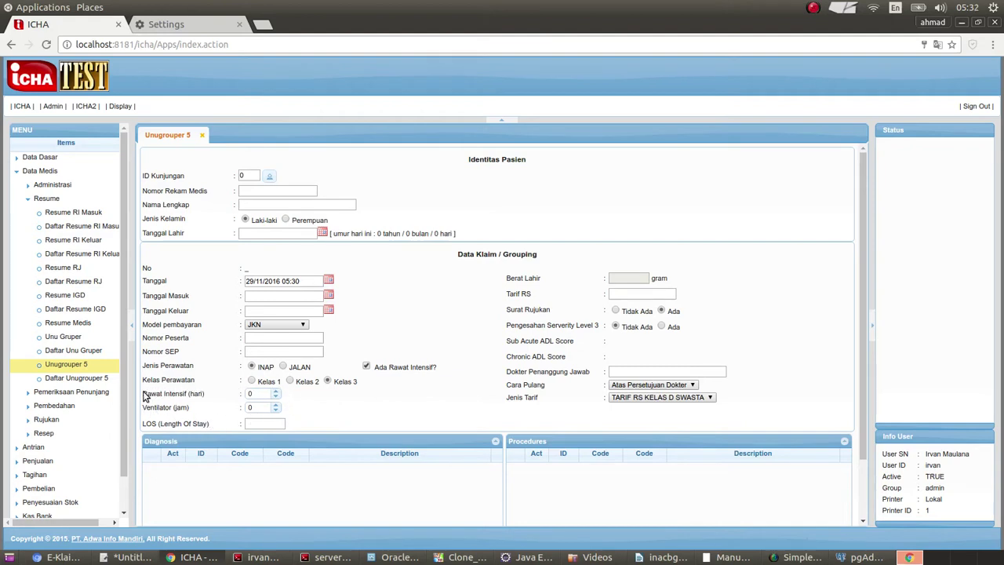
Examine the Rawat Intensif (hari) and Ventilator (jam) fields of the inpatient claim.
drag(143, 396, 202, 397)
click(194, 398)
drag(145, 408, 179, 410)
click(180, 411)
click(275, 393)
click(275, 396)
click(276, 396)
click(305, 405)
Switch to inacbg5tombol.doc in LibreOffice Writer and check the LOS conditions for the Sub Acute and Chronic ADL scores against the claim form.
click(679, 559)
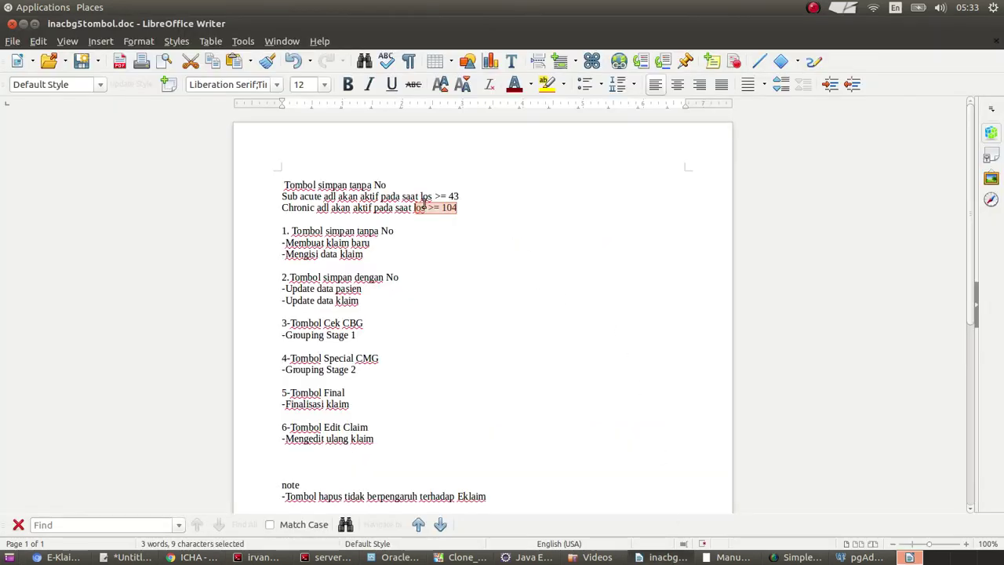
drag(422, 197, 464, 193)
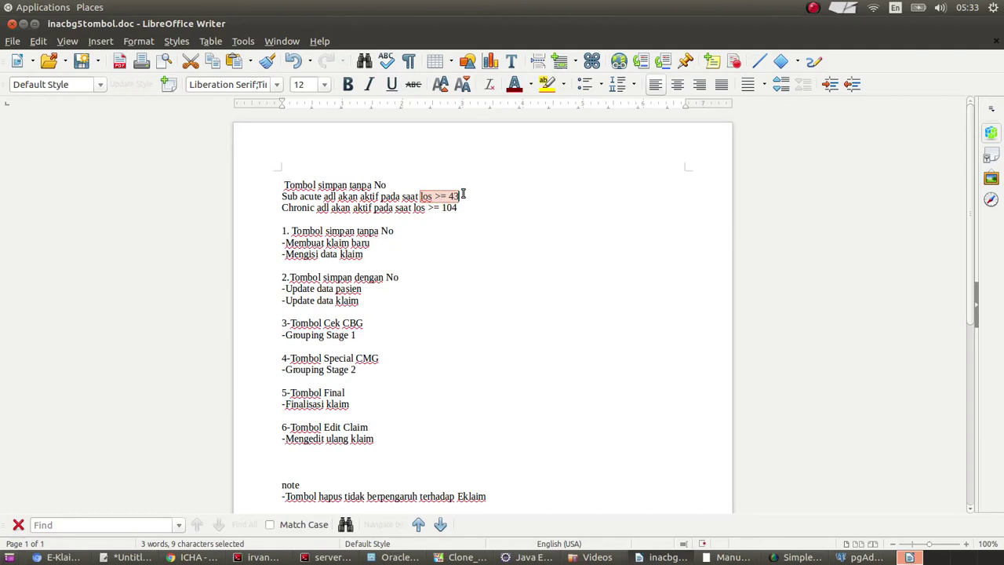
key(alt+Tab)
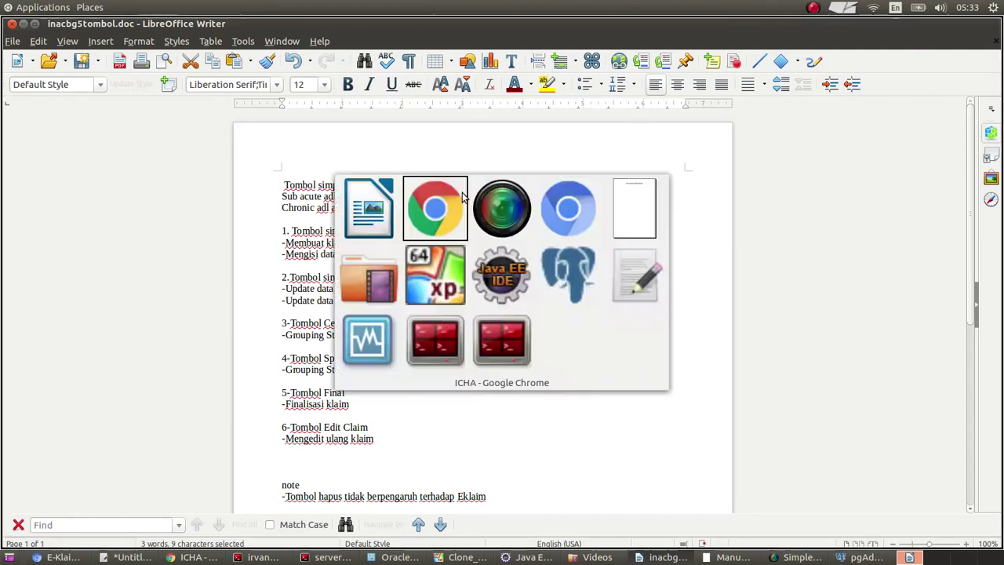
drag(507, 359, 569, 359)
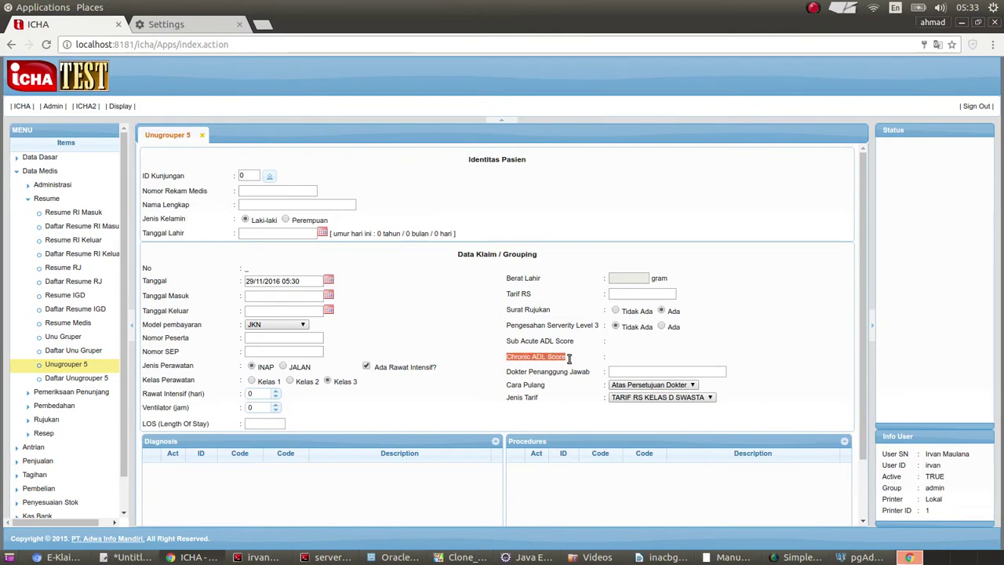
click(616, 357)
key(alt+Tab)
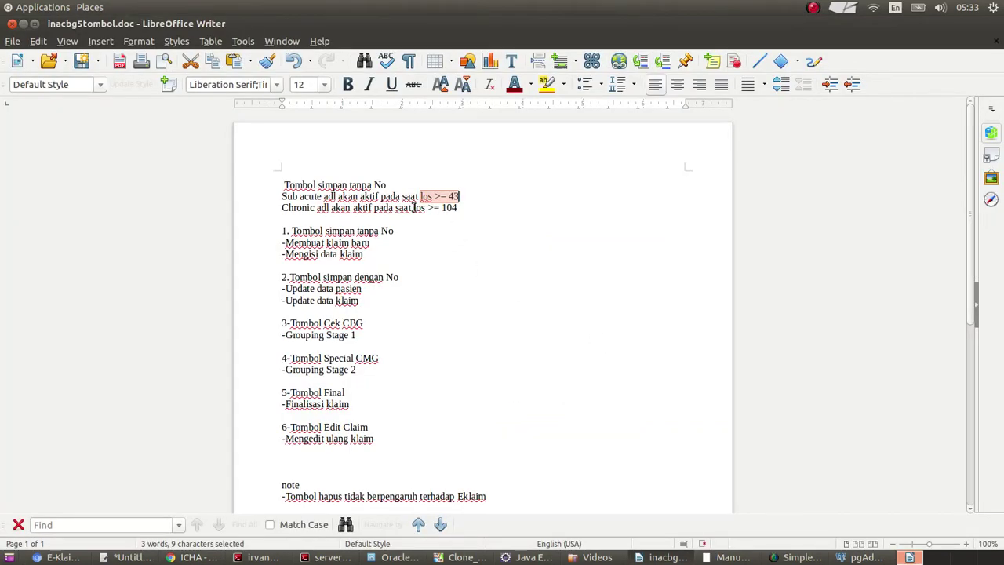
drag(413, 207, 464, 207)
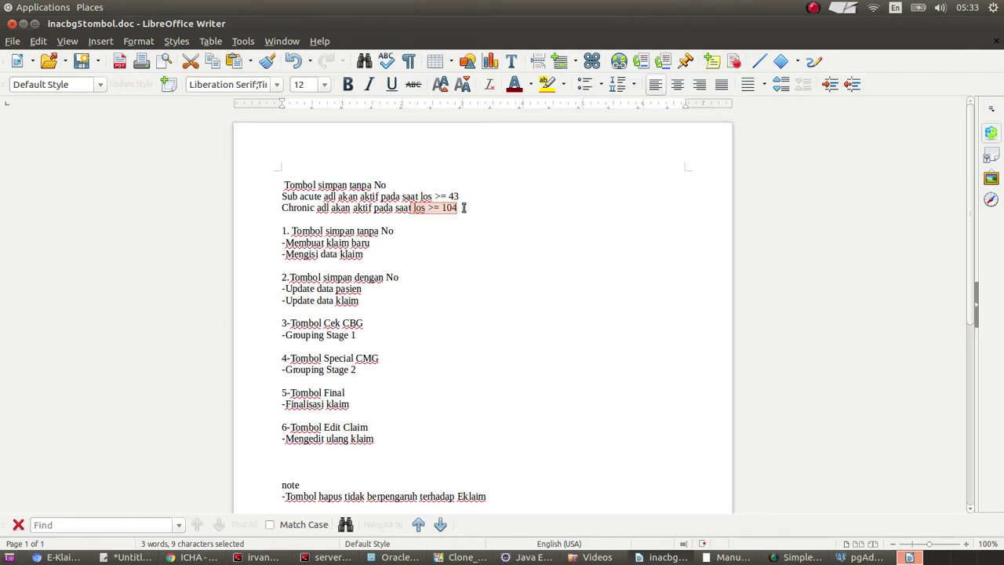
click(464, 207)
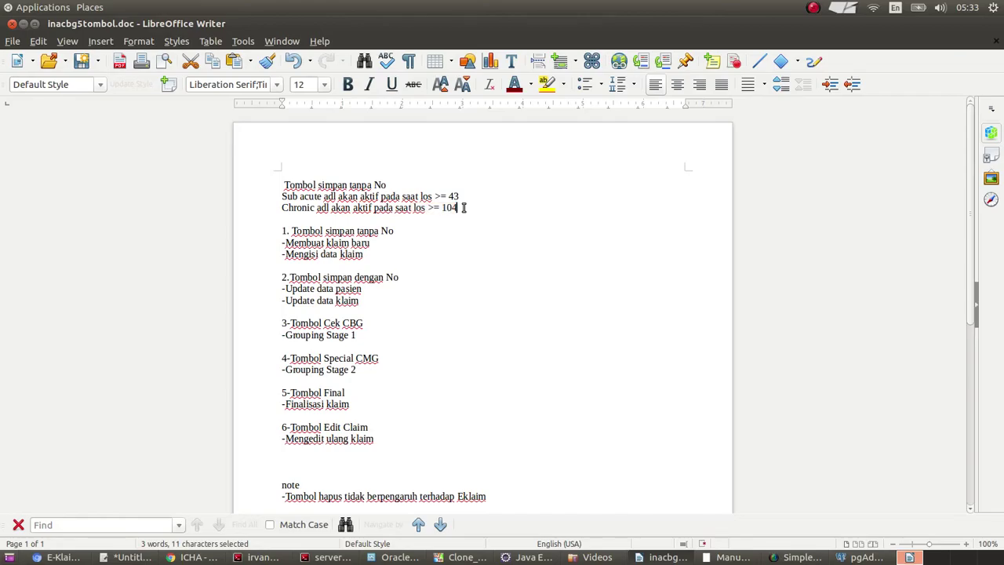
key(alt+Tab)
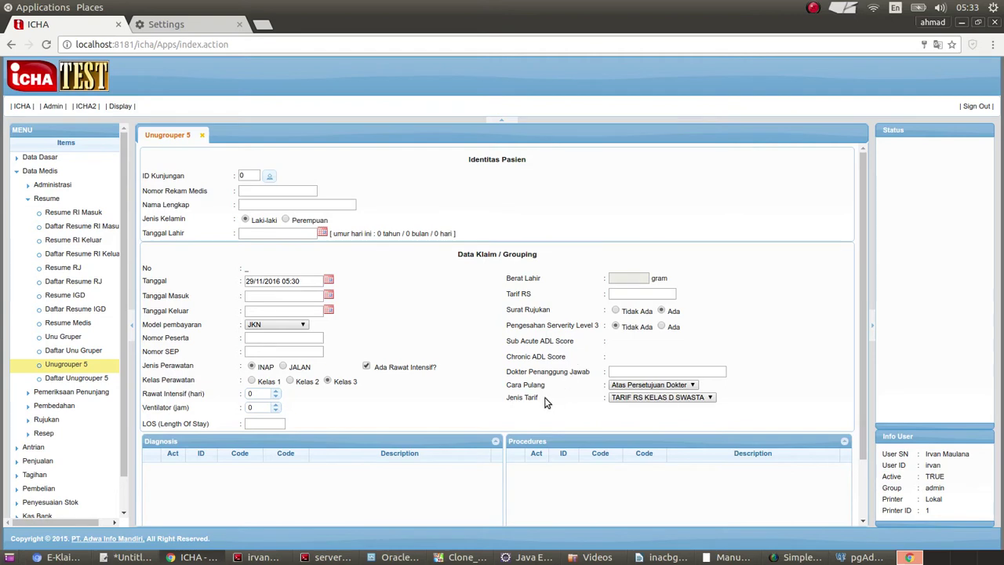
Set the claim's tariff type (Jenis Tarif) to TARIF RS KELAS C SWASTA.
right_click(632, 403)
click(633, 402)
click(634, 403)
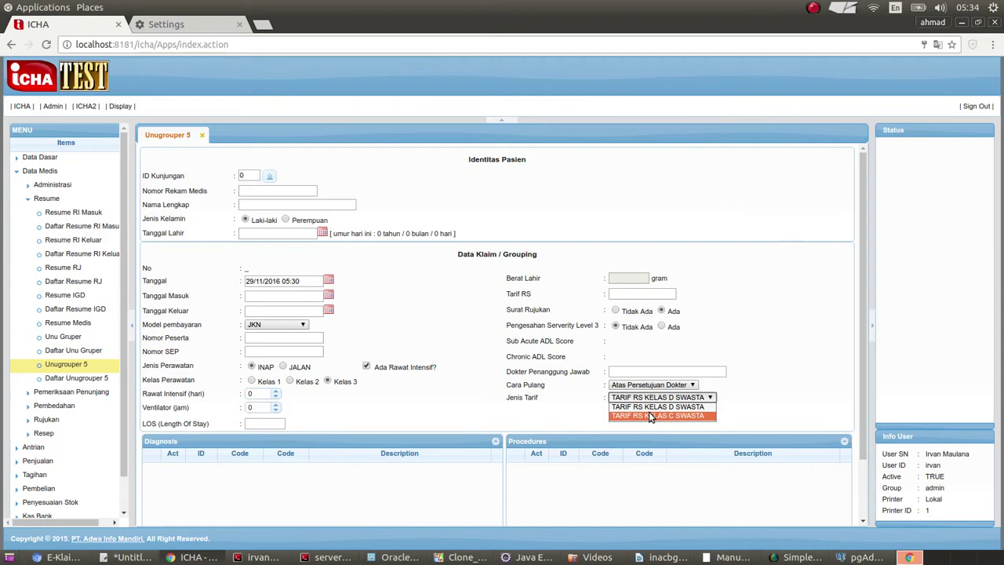
click(649, 416)
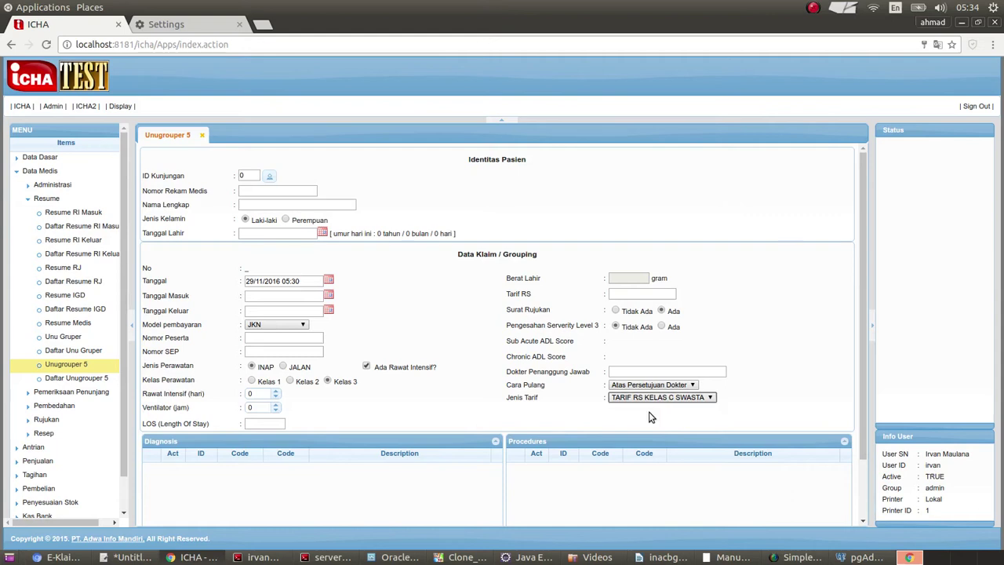
click(474, 404)
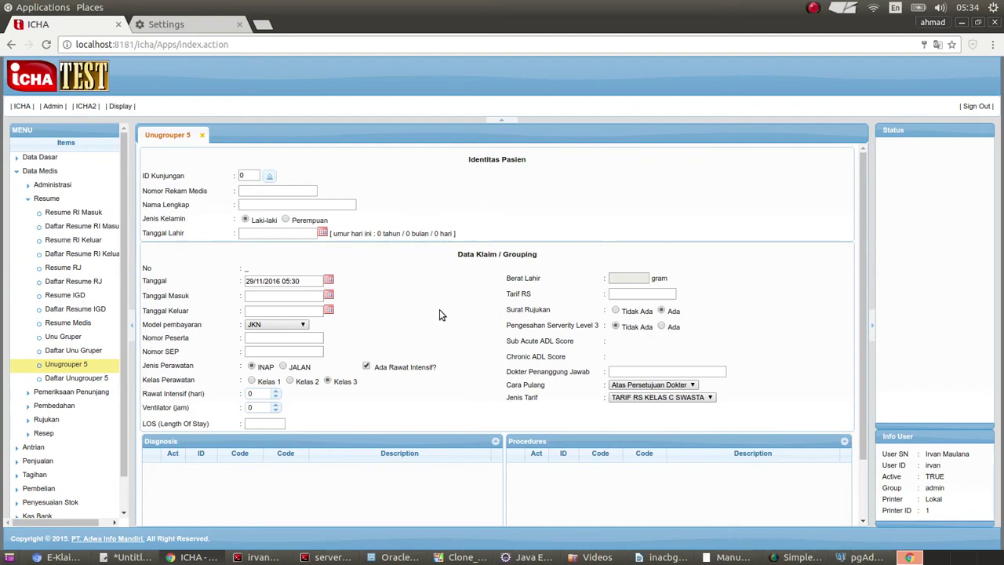
Load the first listed patient visit into the claim and set its discharge date (Tanggal Keluar) to 29/11/2016 22:34.
click(269, 179)
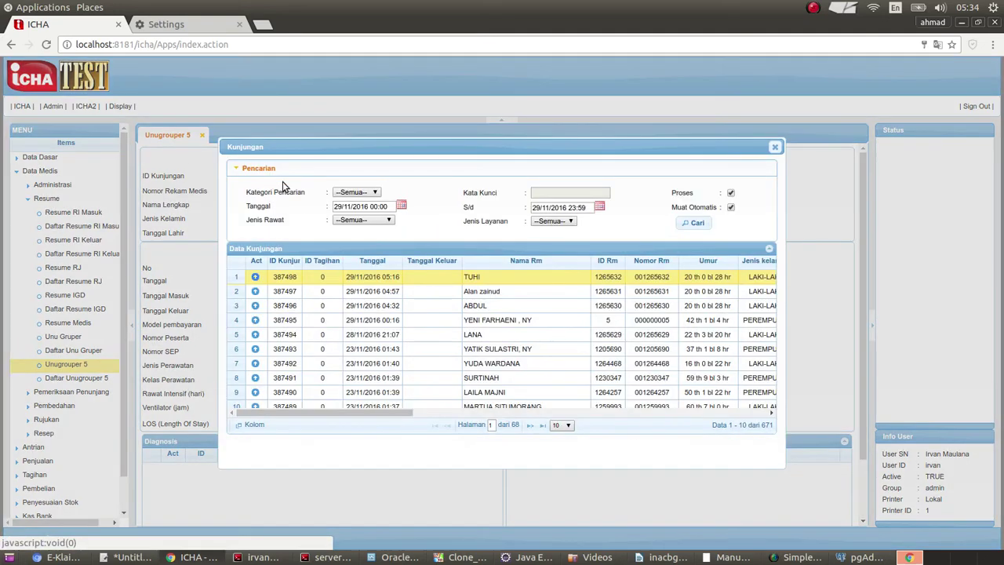
click(255, 276)
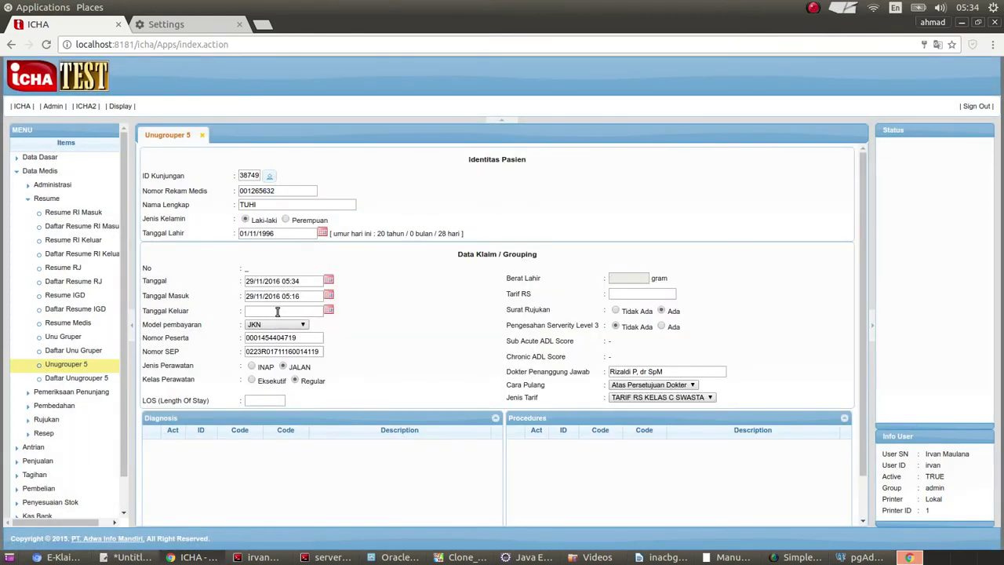
click(279, 311)
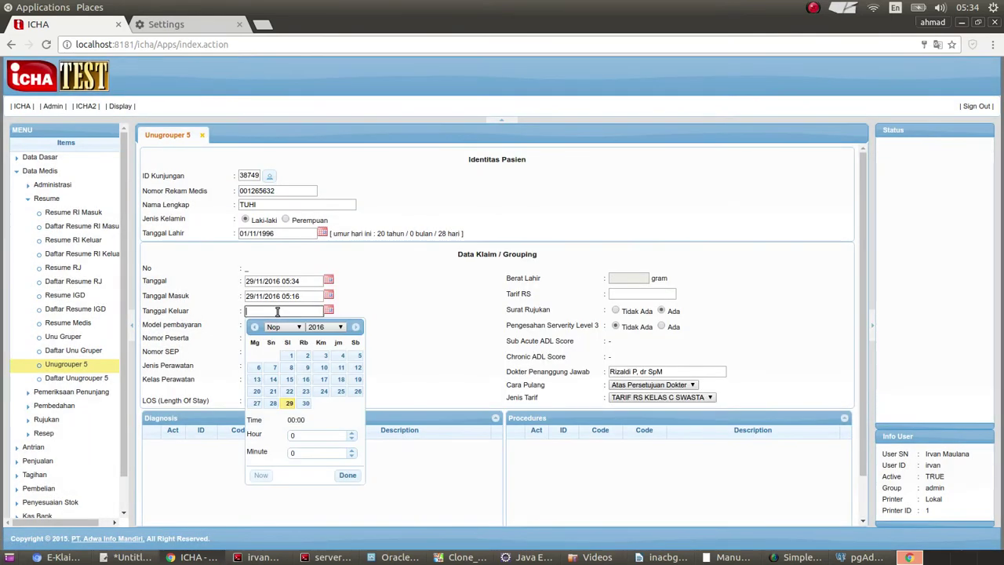
click(261, 475)
click(305, 436)
key(BackSpace)
text(22)
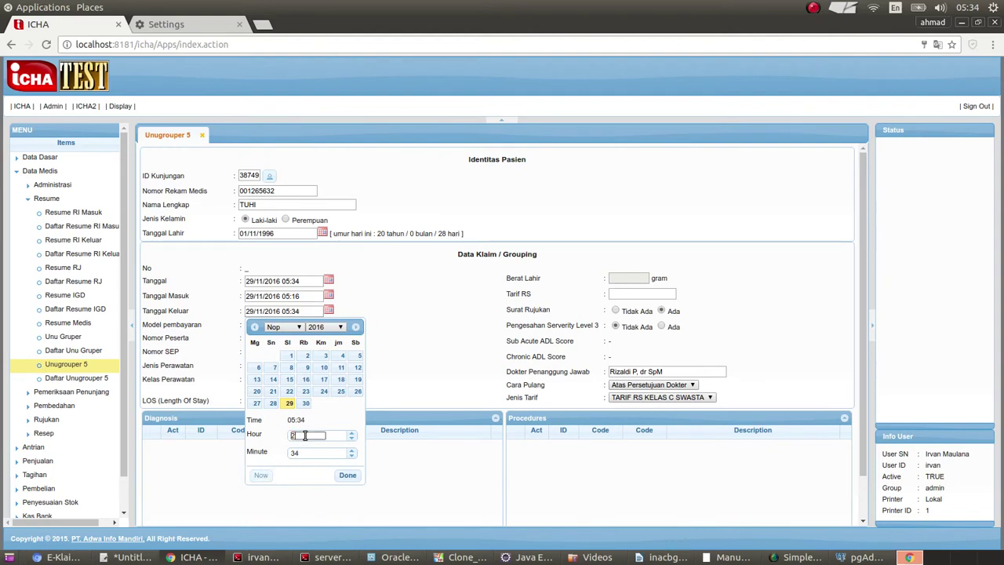
click(345, 476)
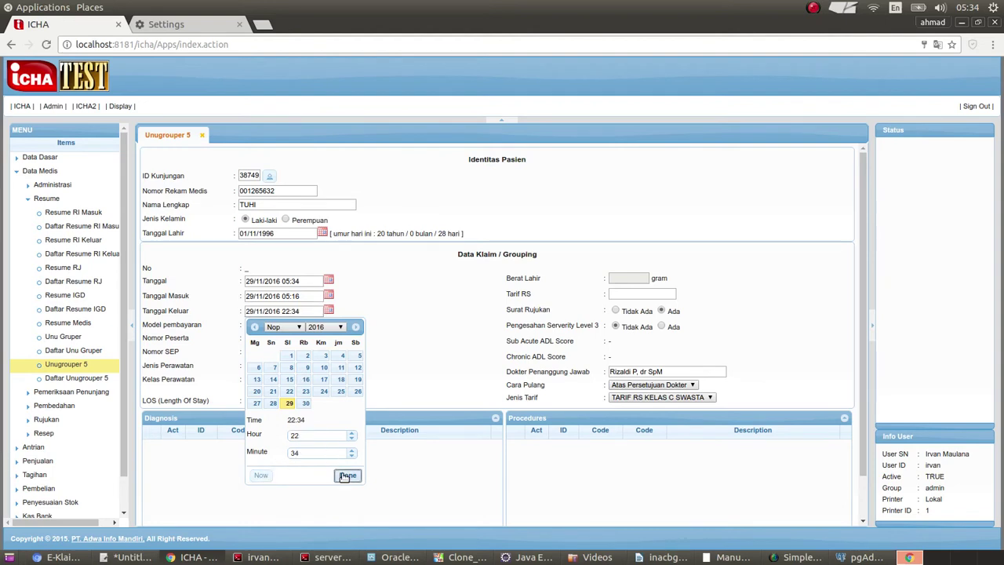
Set the claim's Tarif RS to 700000 and choose Regular as the care class.
click(634, 294)
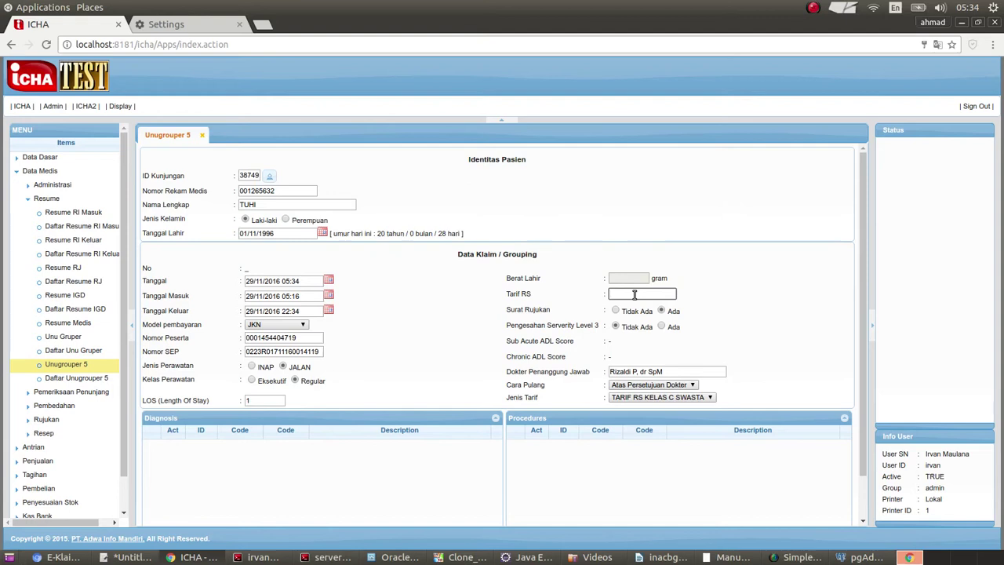
text(700000)
click(486, 323)
scroll(439, 330, down, 1)
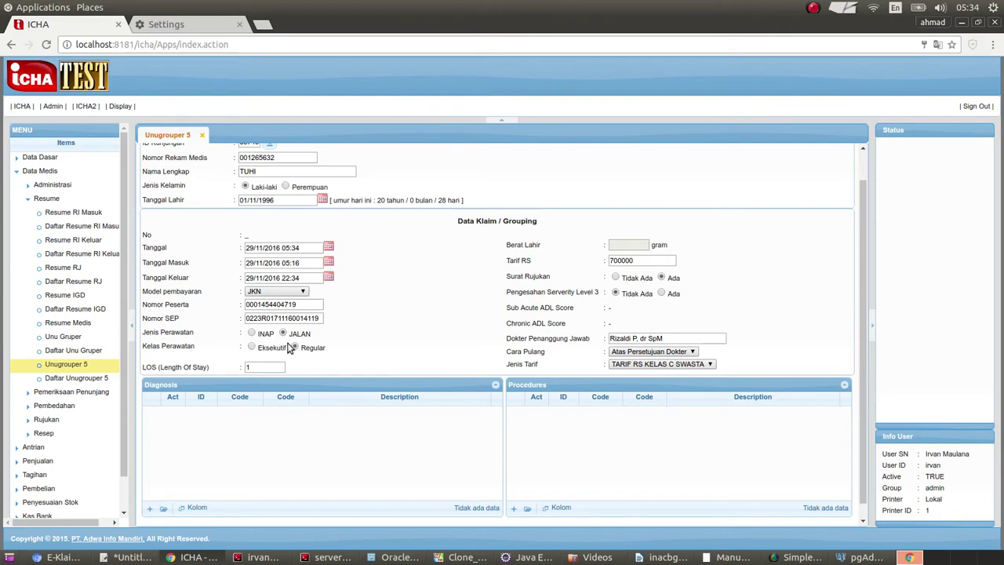
click(292, 348)
Search for diagnosis code h250 and add H25.0 Senile incipient cataract to the claim's diagnoses.
scroll(385, 346, down, 1)
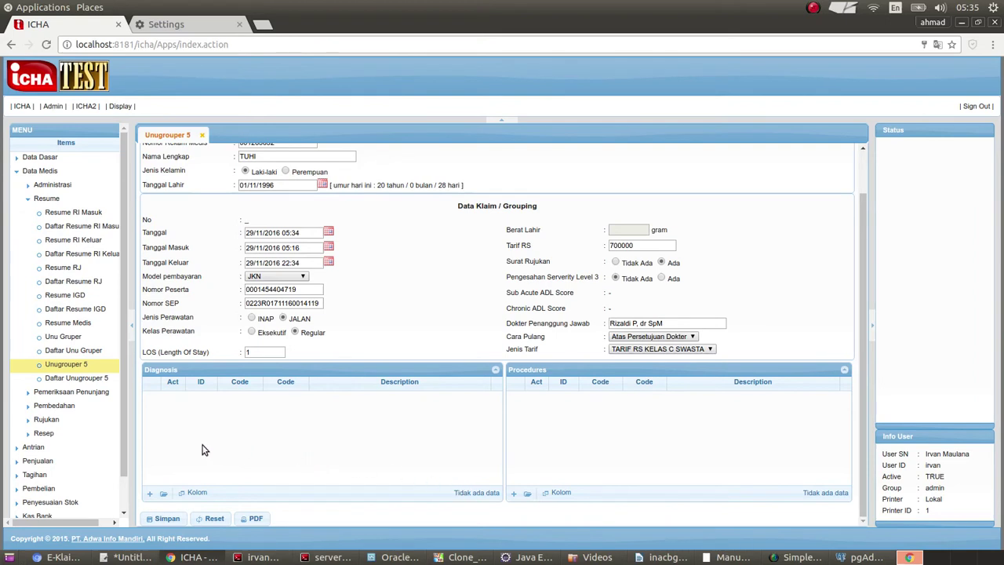
click(149, 496)
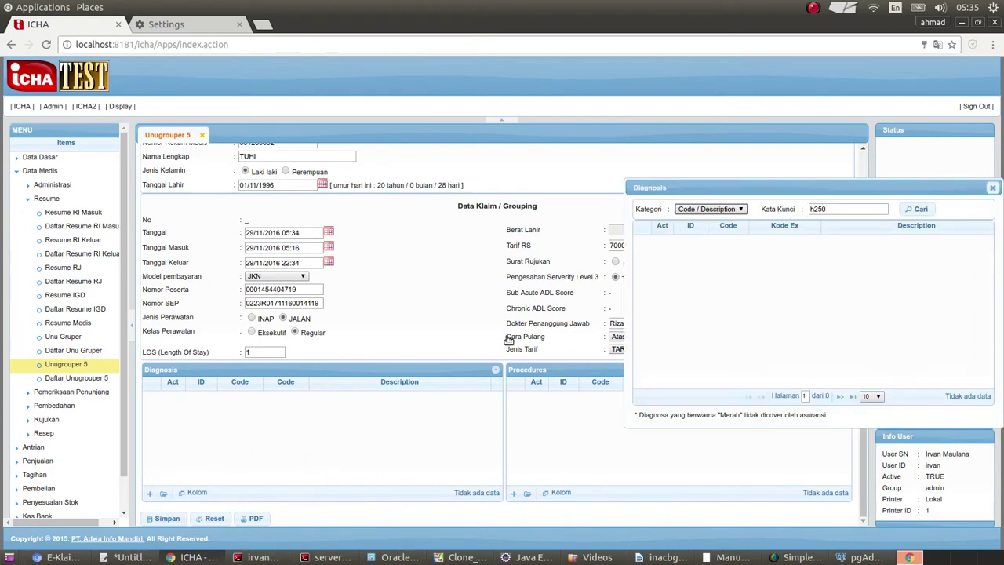
drag(815, 190, 576, 192)
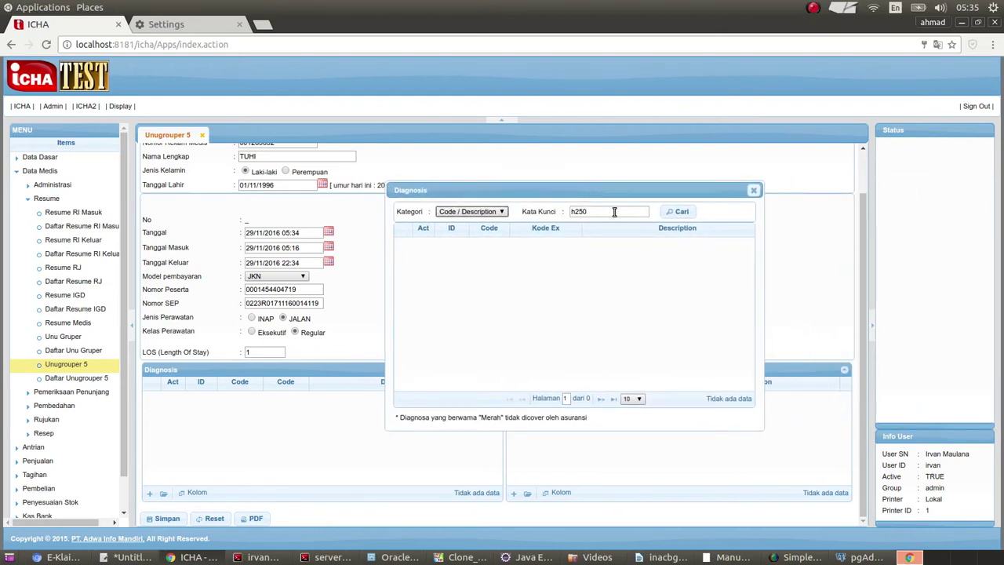
click(614, 211)
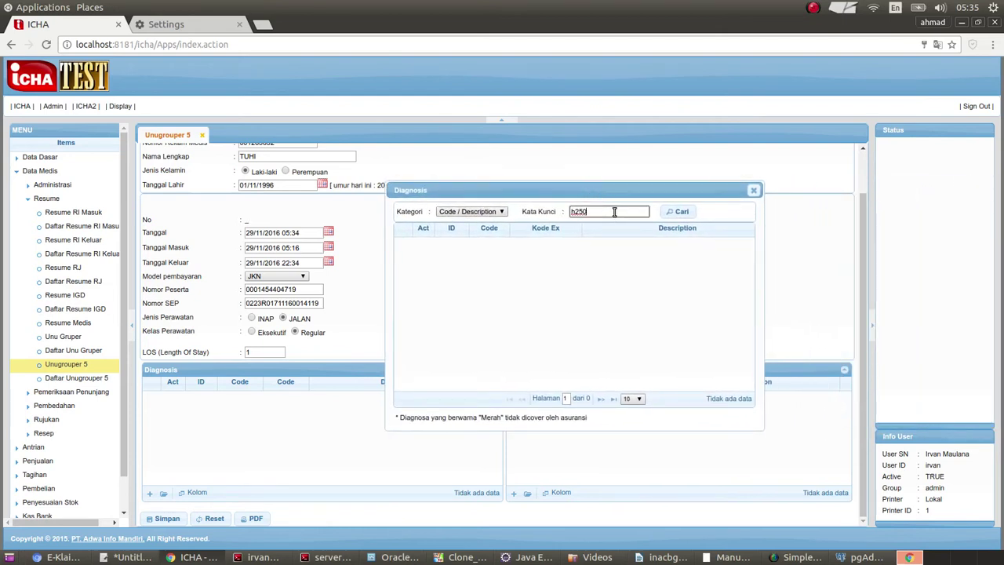
click(681, 213)
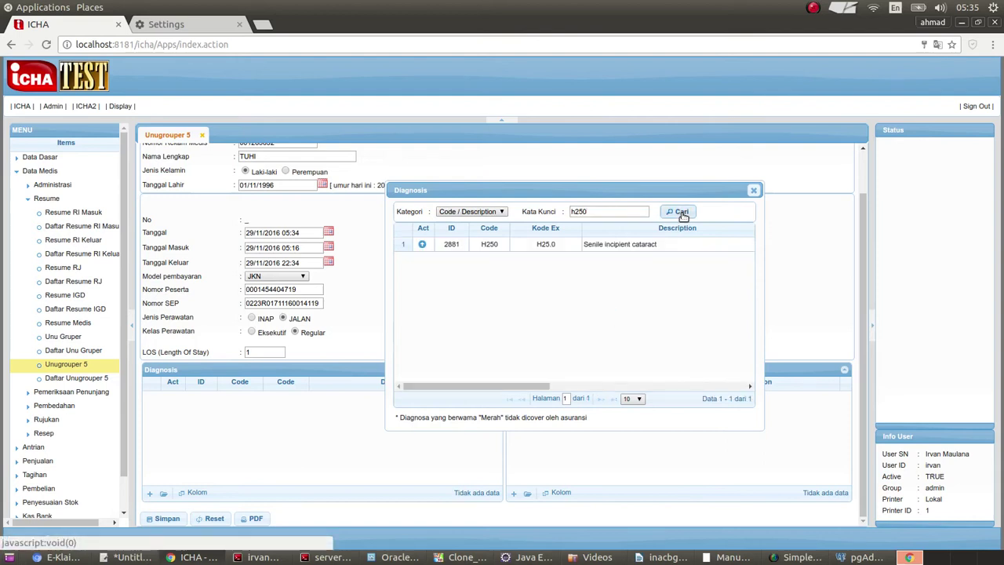
click(423, 245)
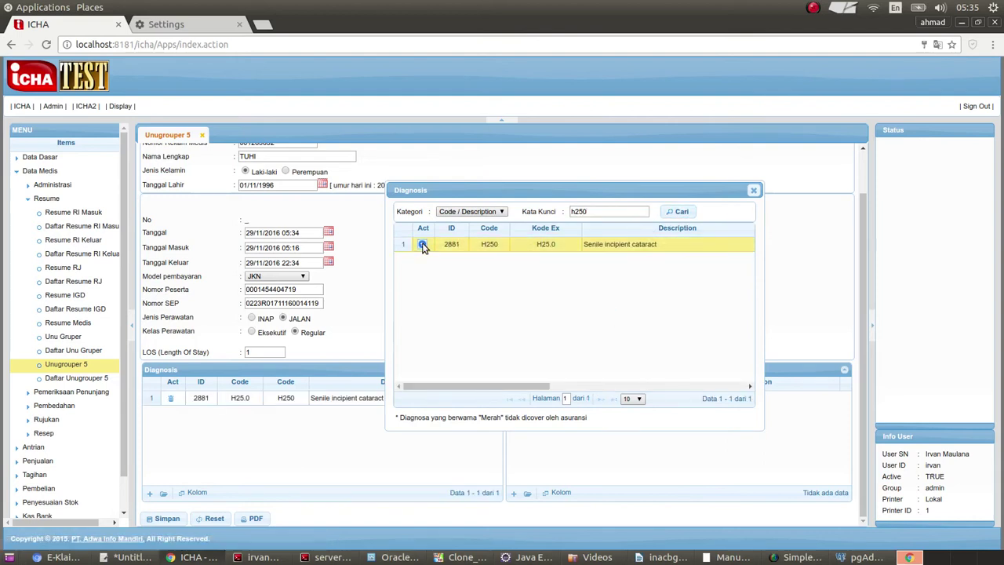
click(754, 192)
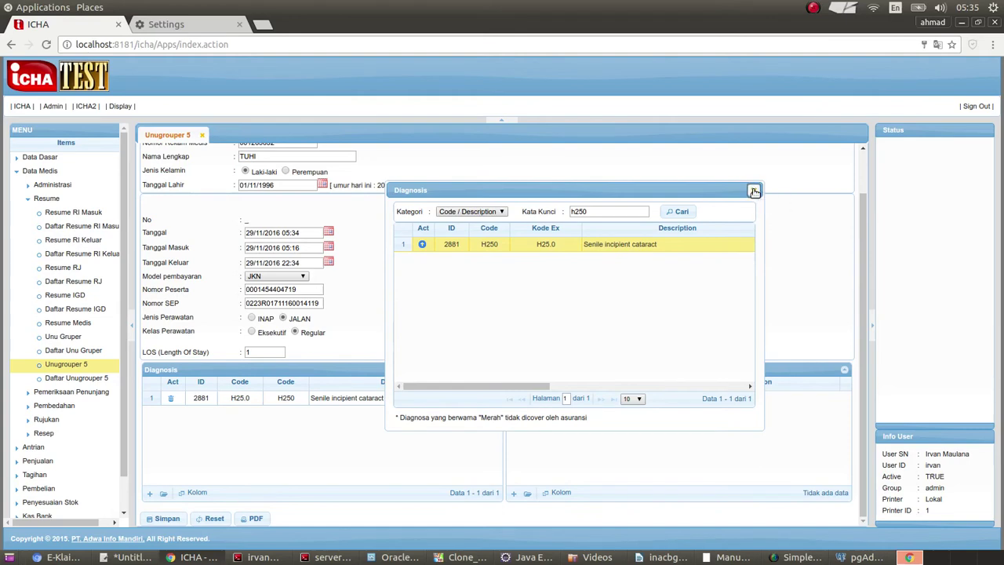
Add procedure 13.71, Insertion of intraocular lens prosthesis, to the claim's procedures.
click(514, 493)
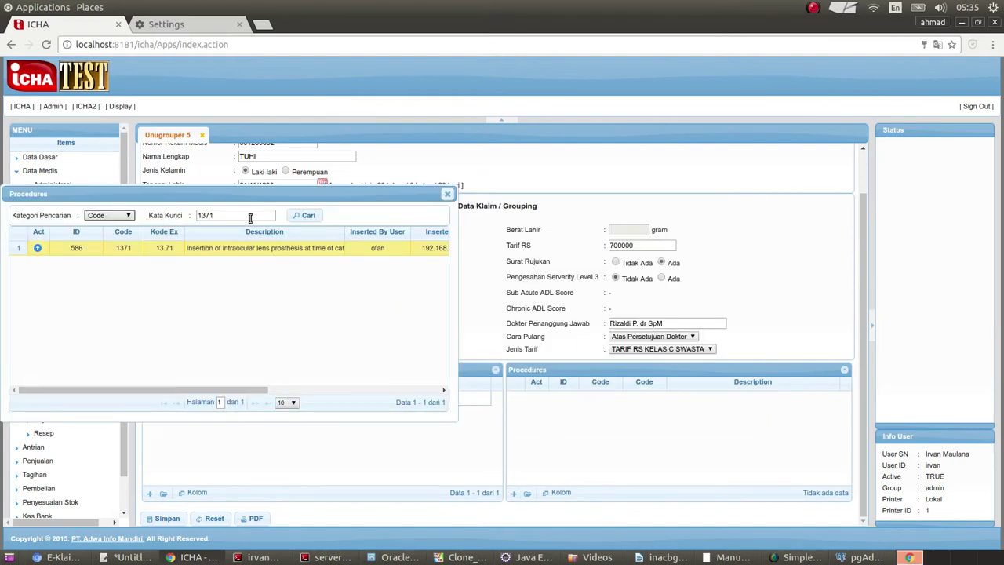
click(248, 217)
click(37, 248)
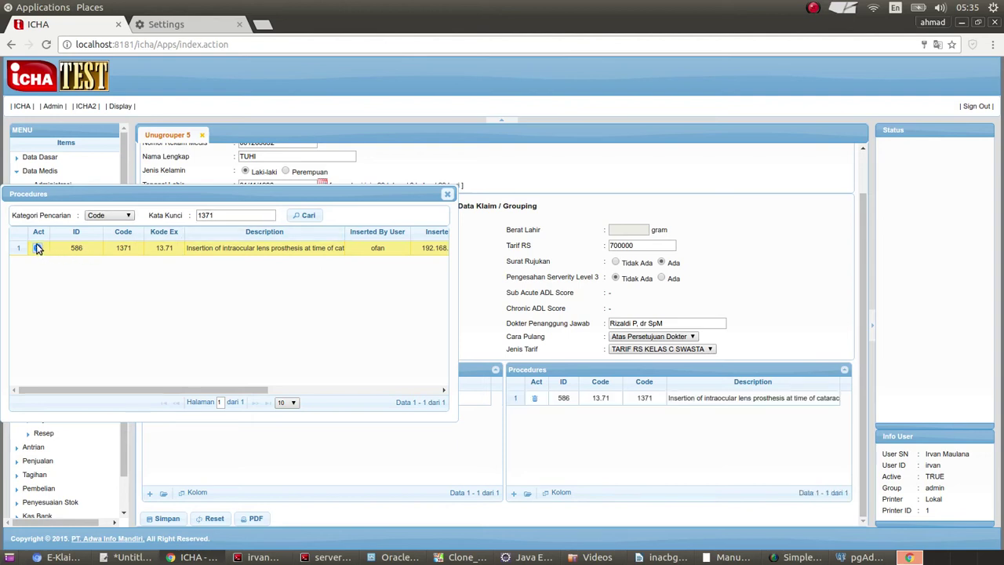
Search for procedure code 1341 and add 13.41 Phacoemulsification and aspiration of cataract to the claim's procedures.
click(226, 216)
key(BackSpace)
key(BackSpace)
text(41)
key(Return)
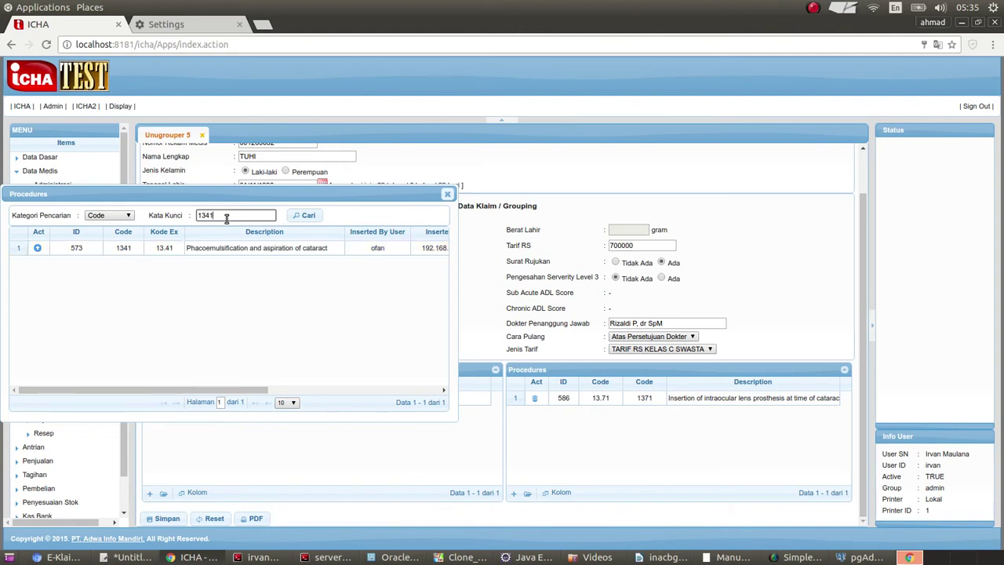
click(37, 248)
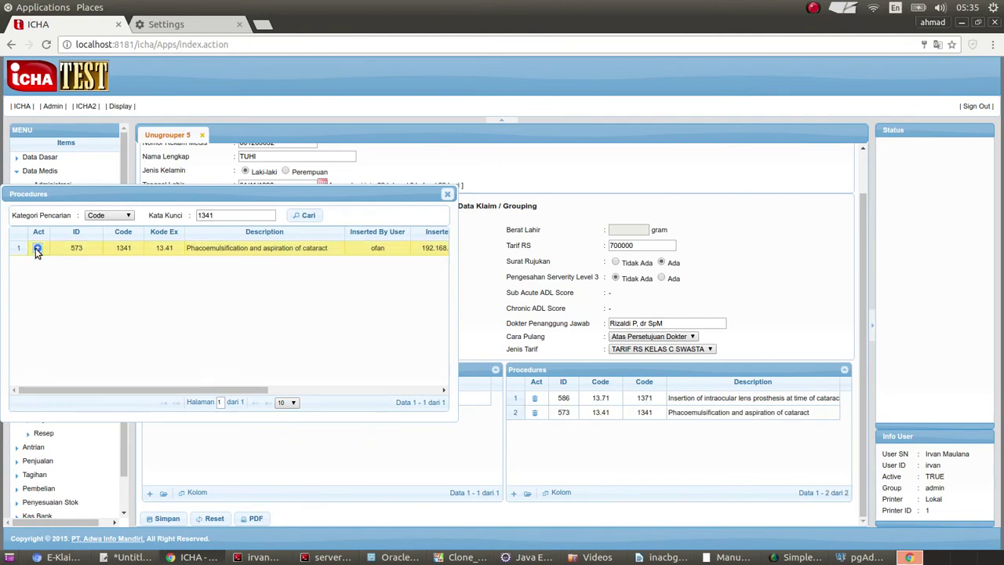
click(447, 194)
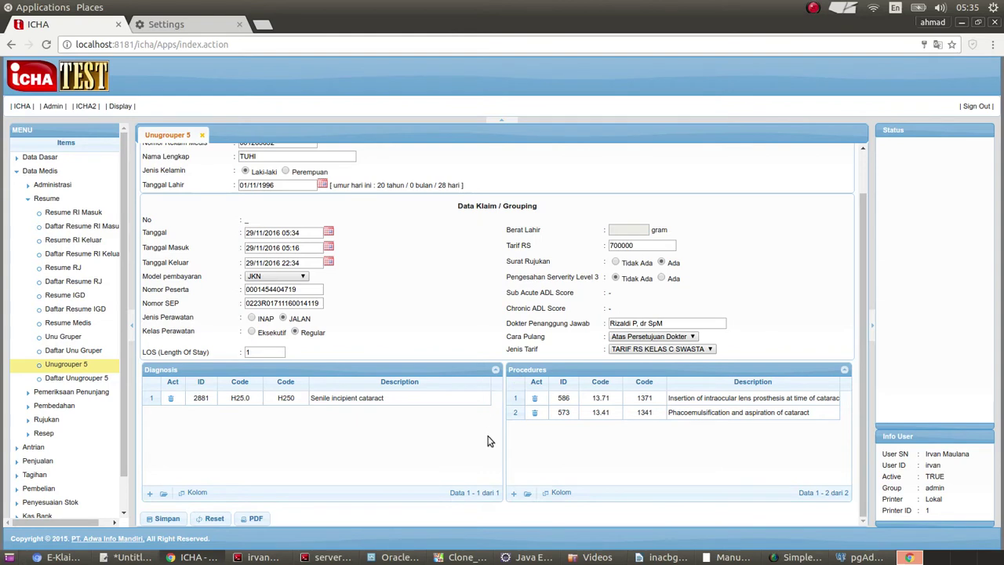
click(653, 413)
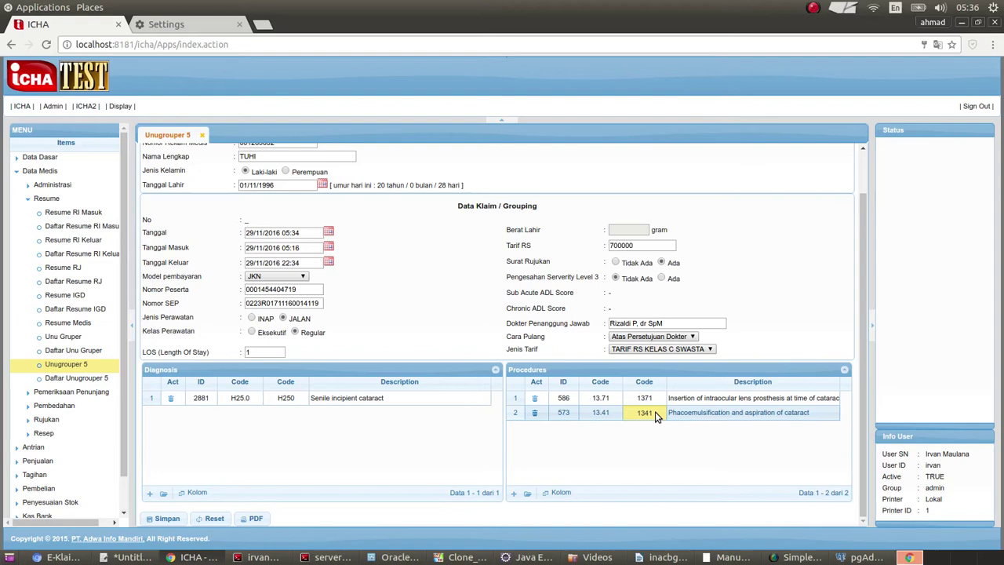
Move procedure 13.41 above 13.71 in the claim's procedures and restore the original order.
drag(657, 416, 660, 400)
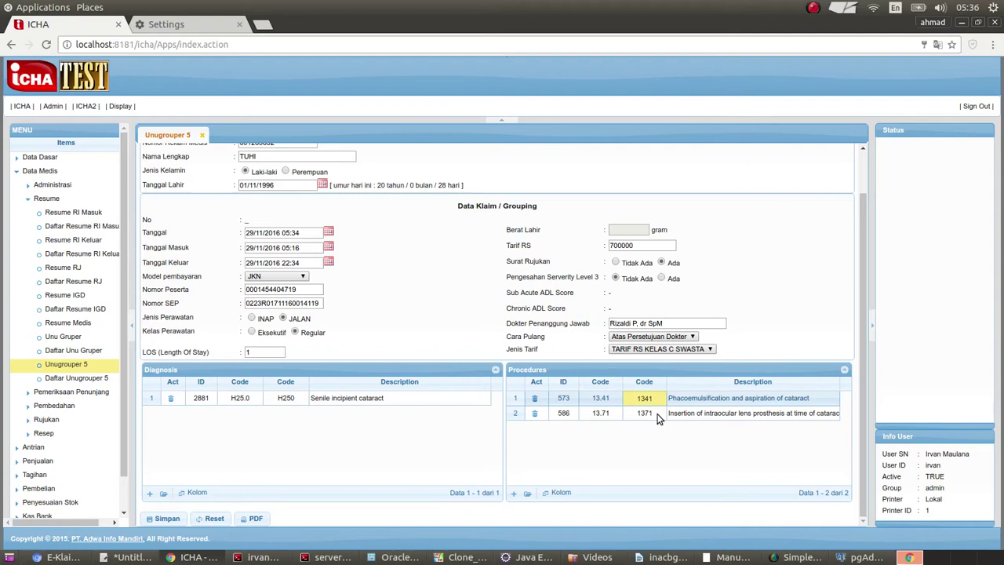
click(657, 417)
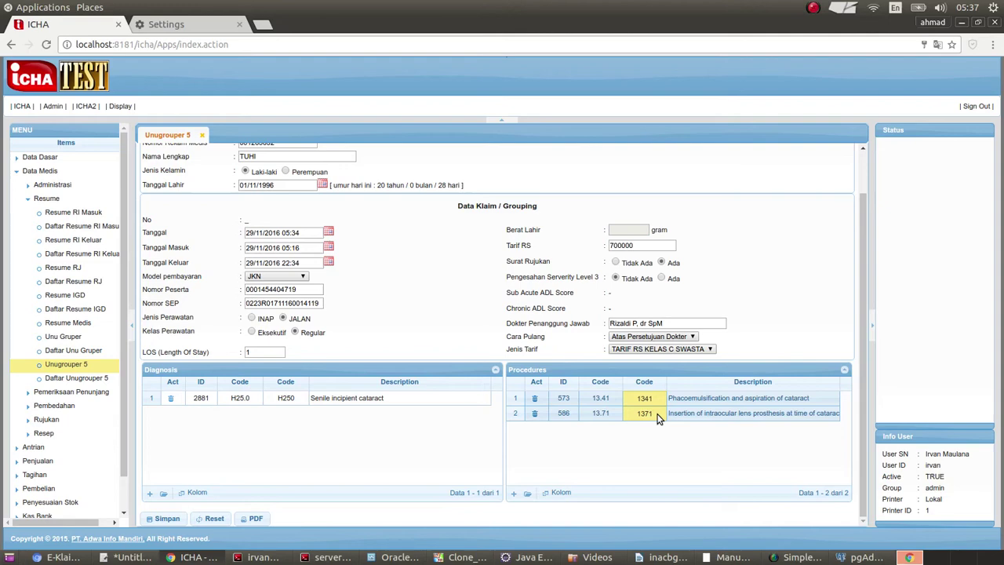
drag(657, 418, 662, 398)
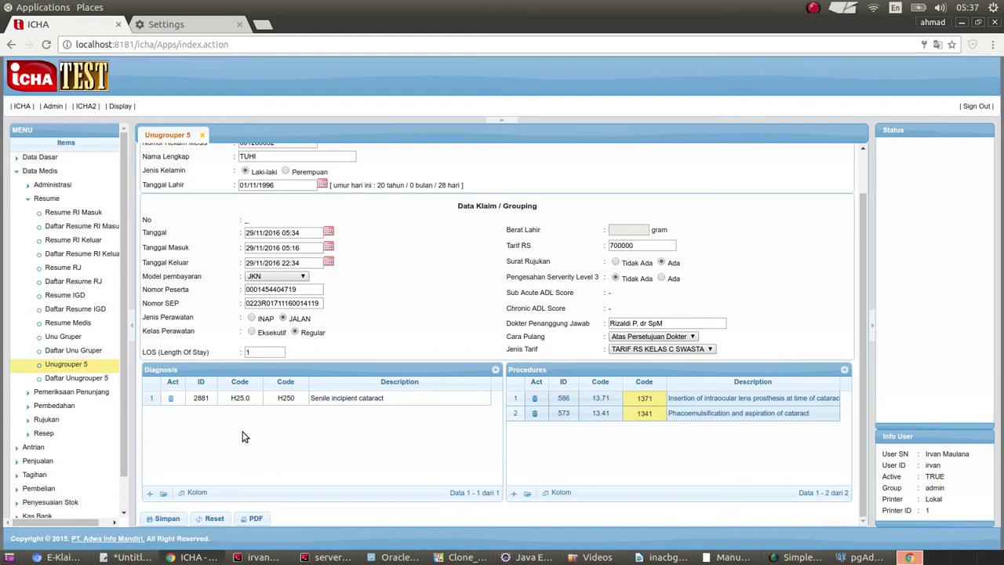
Delete diagnosis H25.0 and procedures 13.41 and 13.71 from the claim.
click(170, 398)
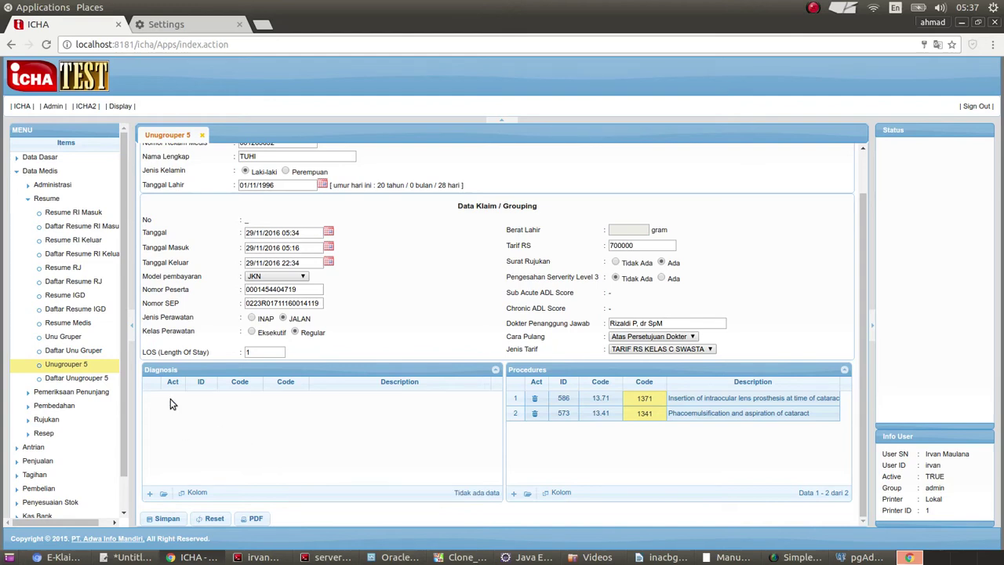
click(534, 412)
click(534, 397)
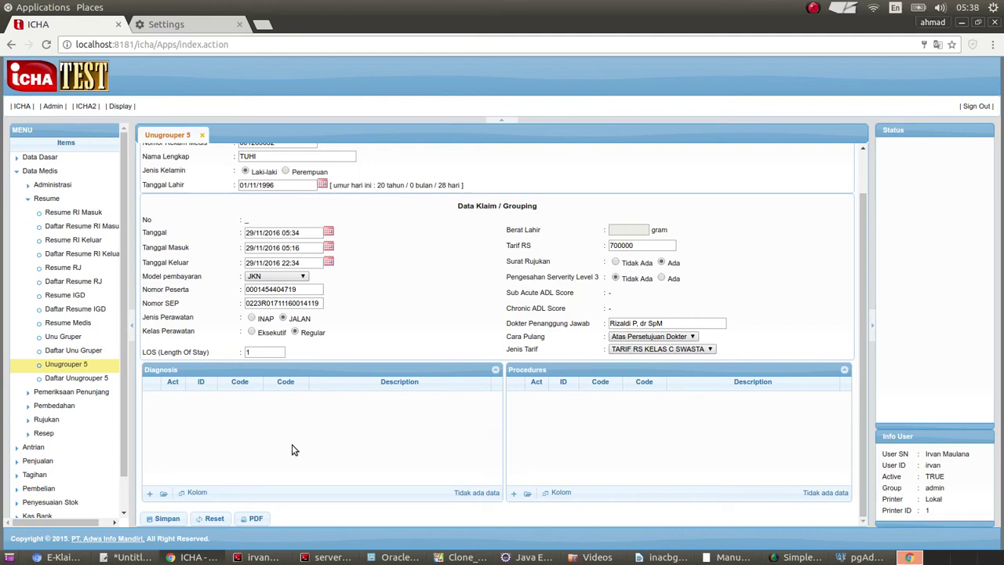
Search the diagnosis templates and load the Katarak outpatient template into the claim.
click(164, 494)
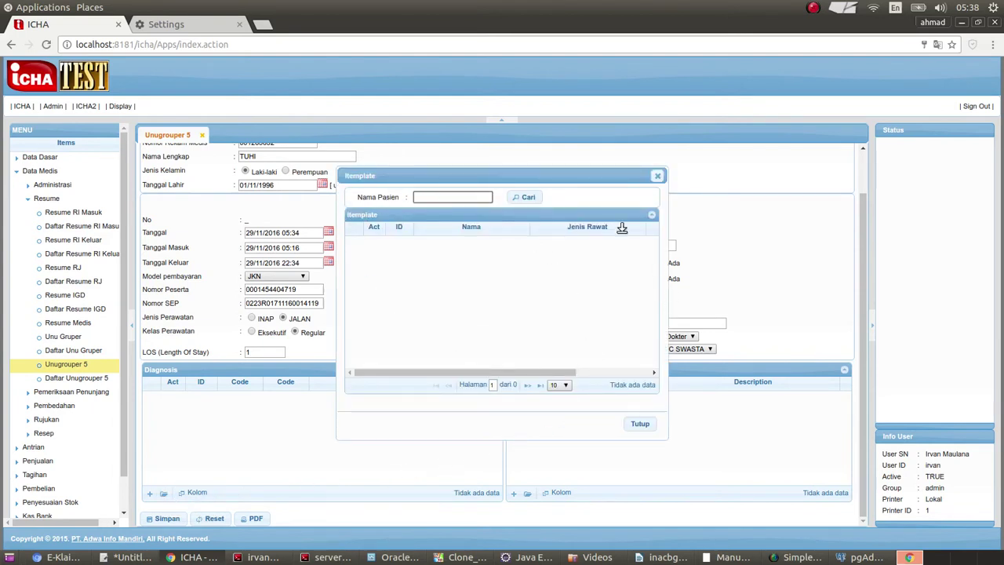
click(525, 197)
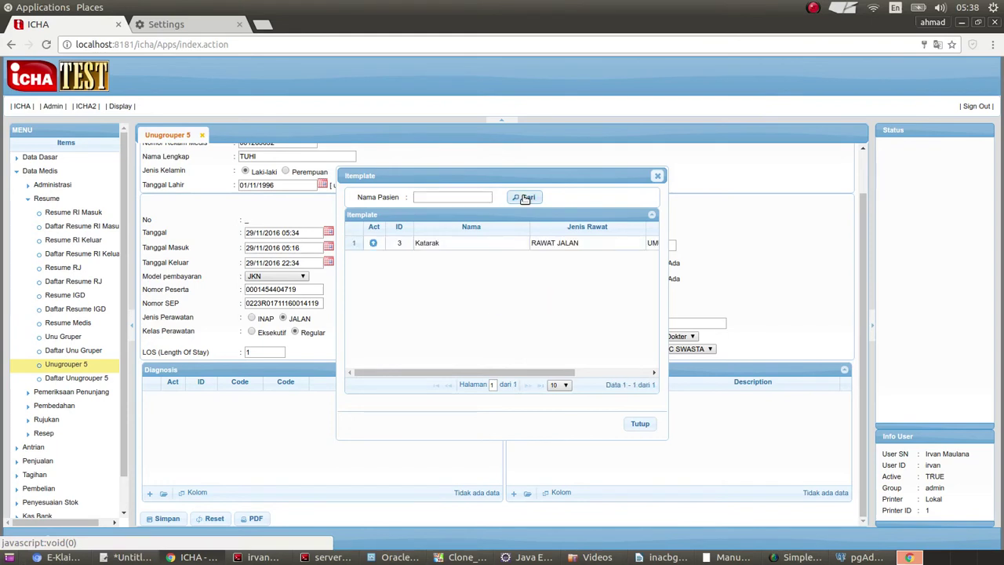
click(373, 245)
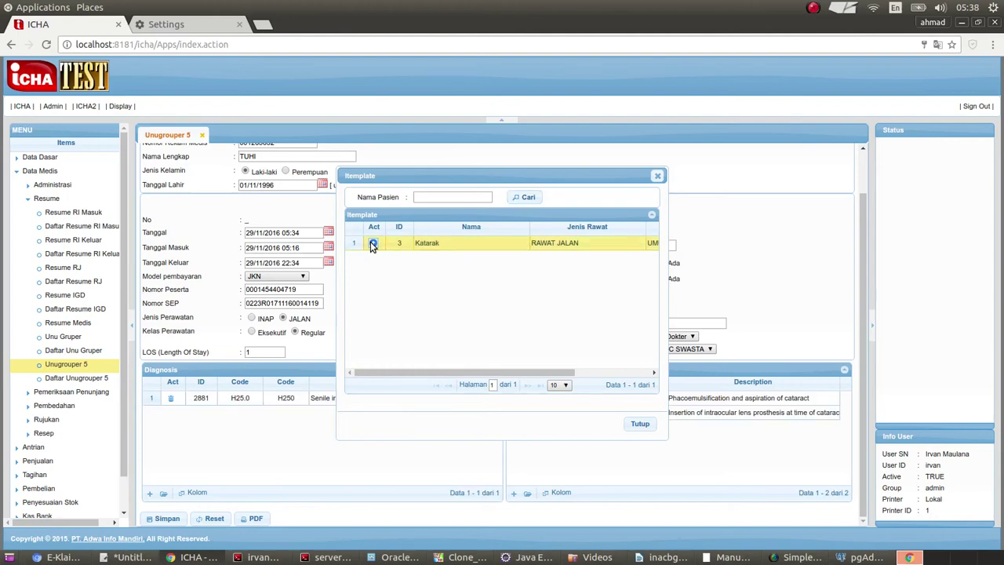
click(640, 424)
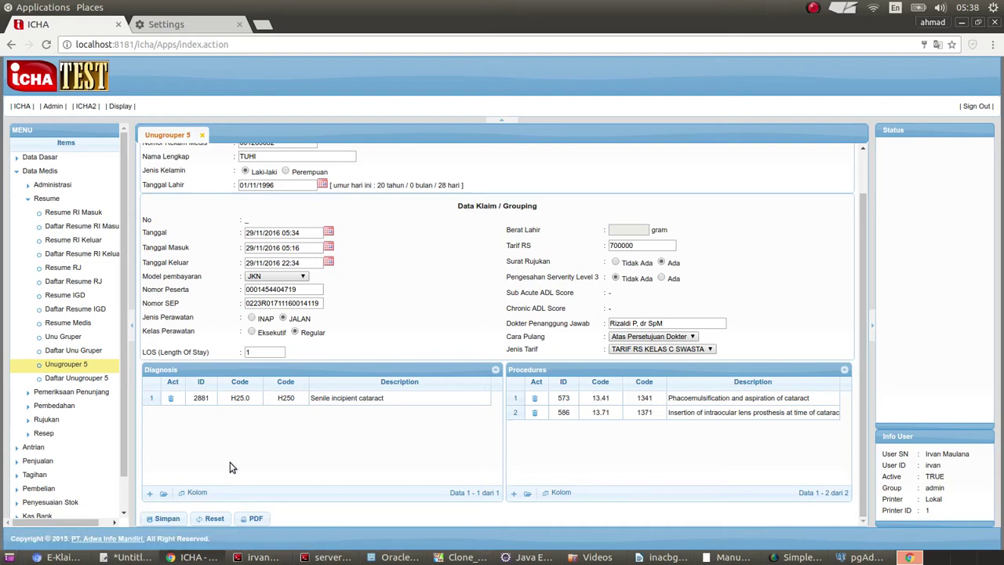
Compare the "Membuat klaim baru" note in inacbg5tombol.doc with the new-claim section of Manual Web Service (Draft).pdf.
click(727, 557)
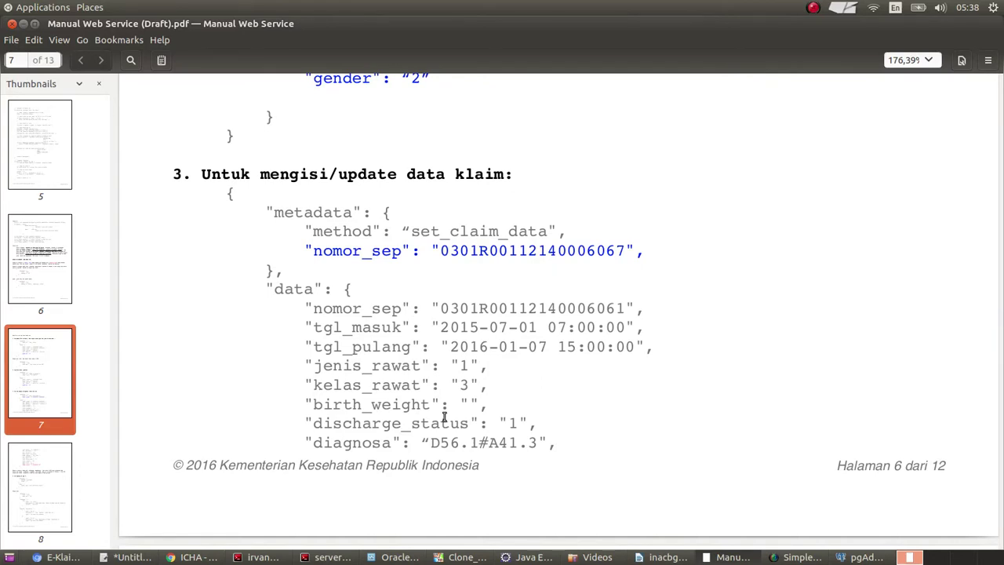
click(665, 557)
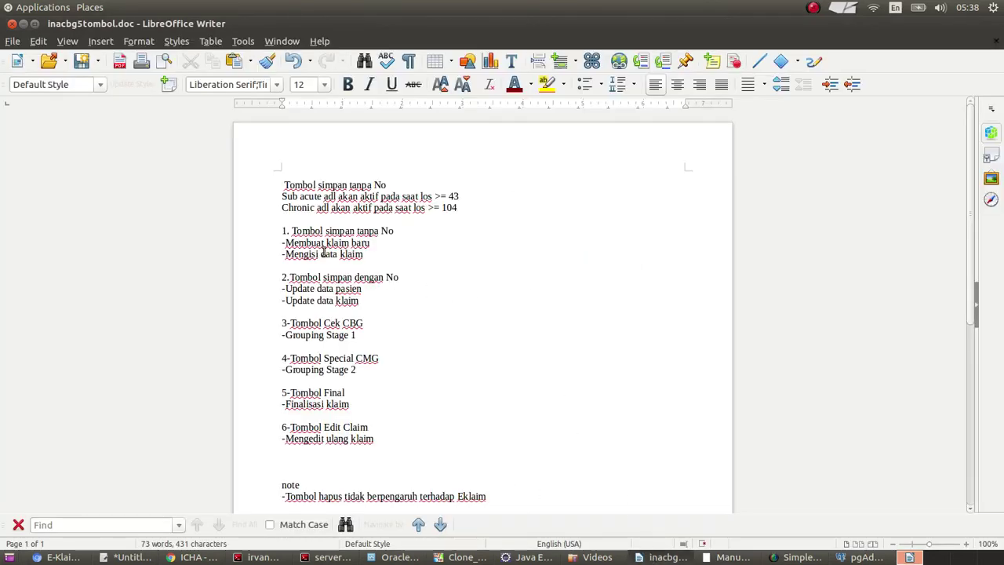
drag(283, 243, 370, 243)
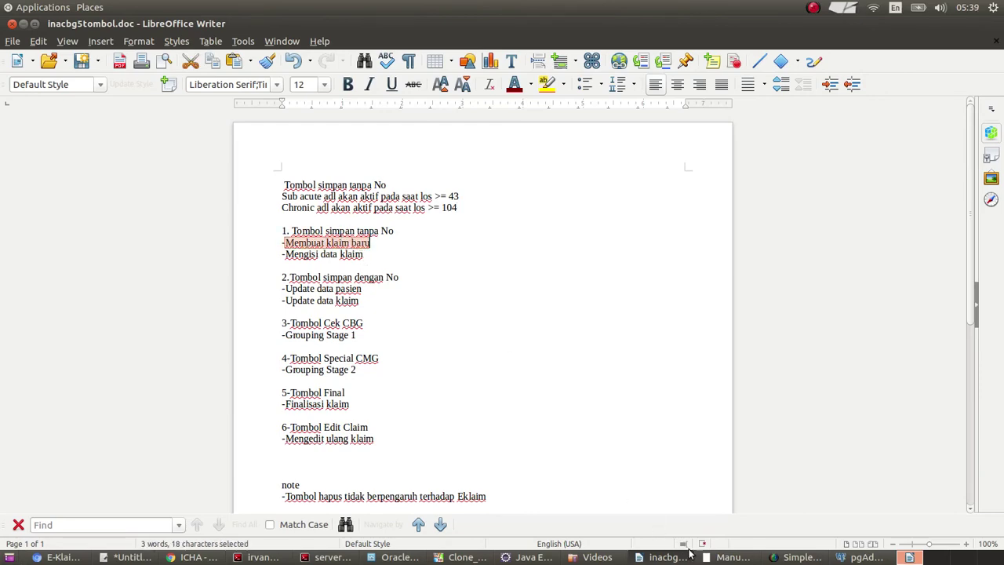
click(716, 556)
scroll(387, 237, up, 5)
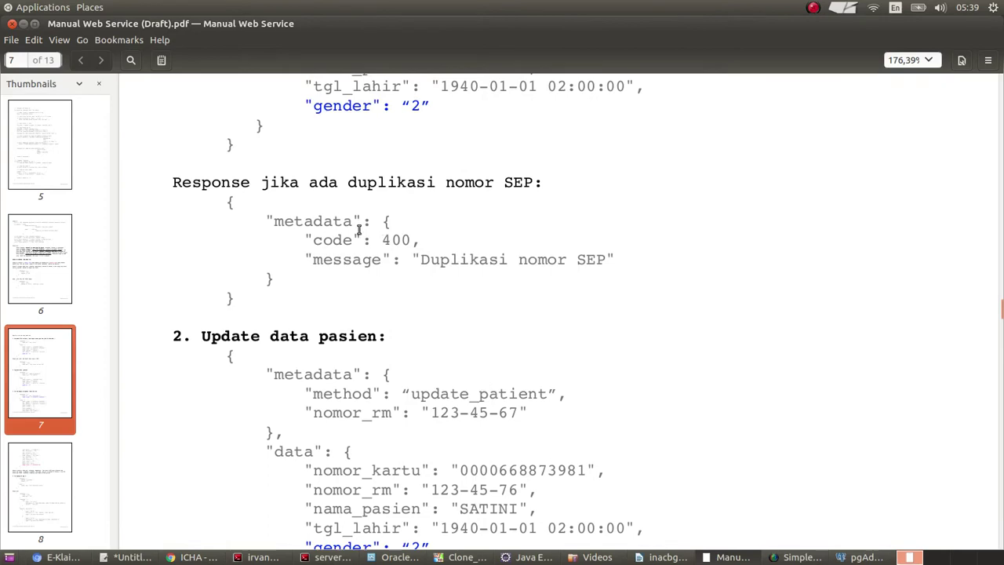
scroll(358, 229, up, 8)
drag(202, 208, 384, 210)
key(alt+Tab)
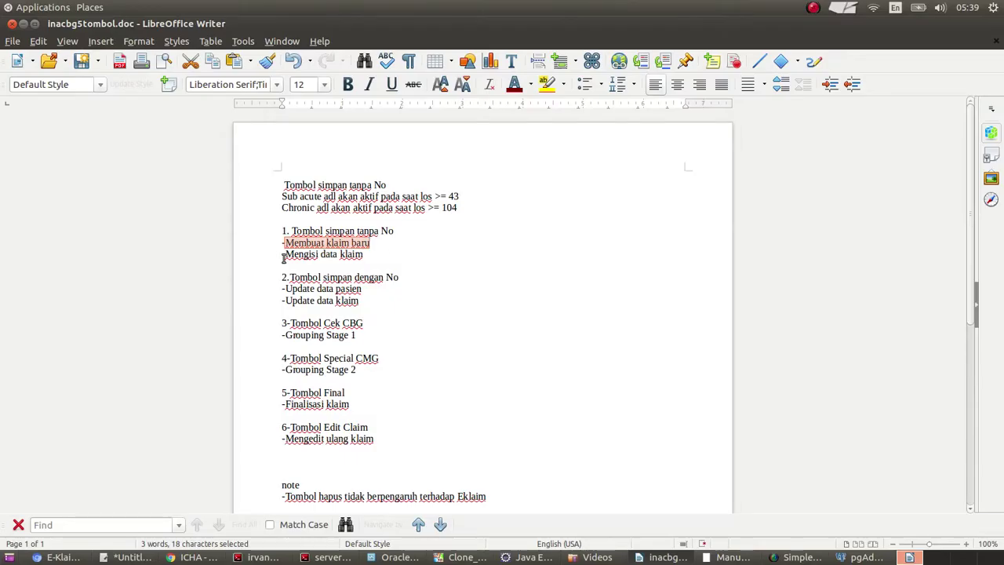
Compare the "Mengisi data klaim" note with section 3 of the web service manual on filling or updating claim data.
drag(286, 255, 399, 259)
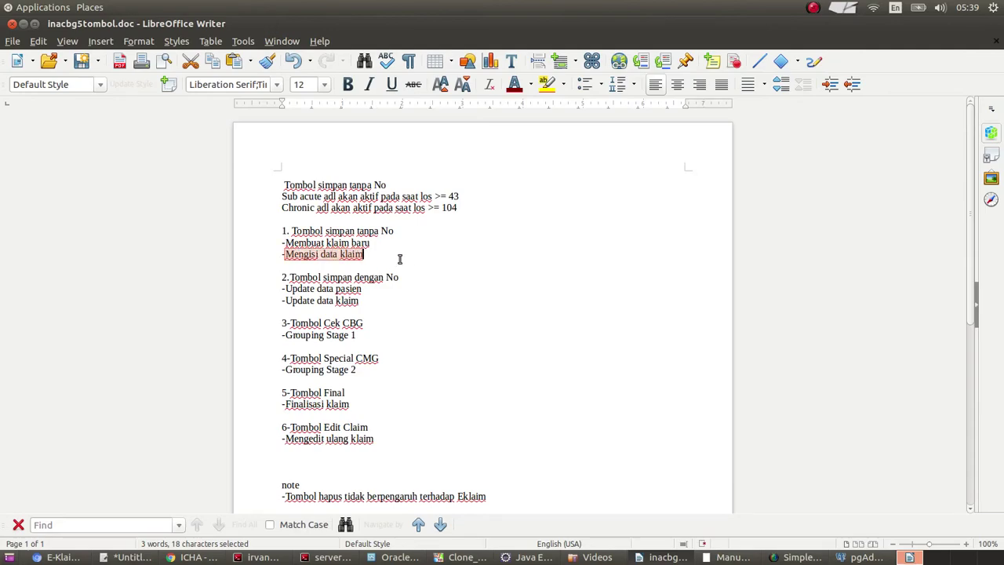
key(alt+Tab)
scroll(380, 267, down, 15)
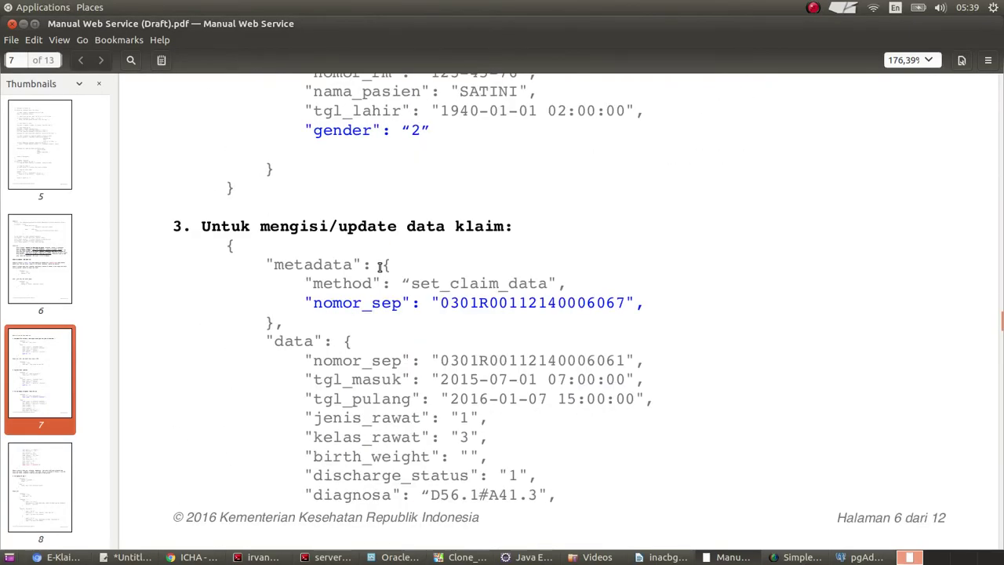
scroll(379, 266, down, 1)
drag(260, 174, 516, 177)
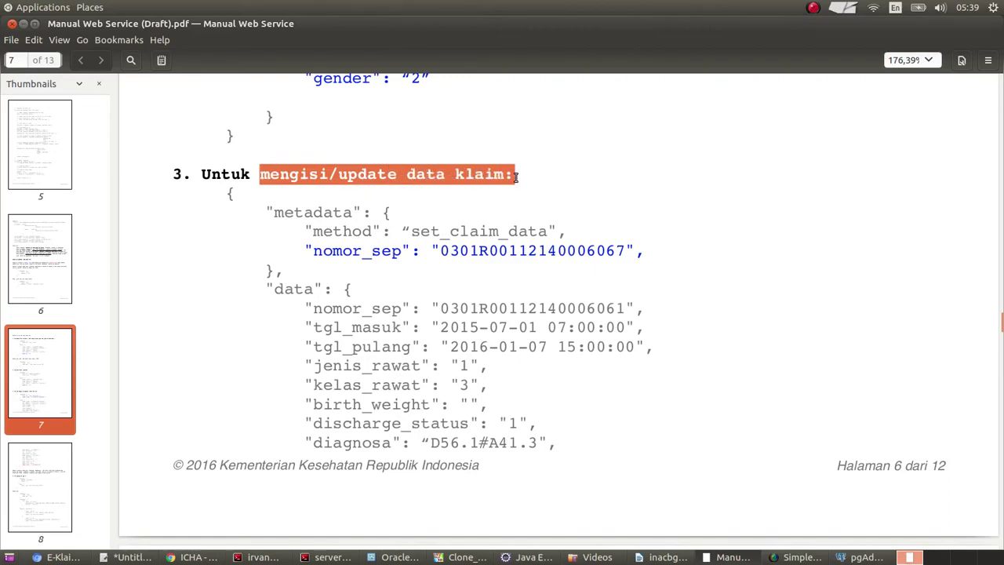
key(alt+Tab)
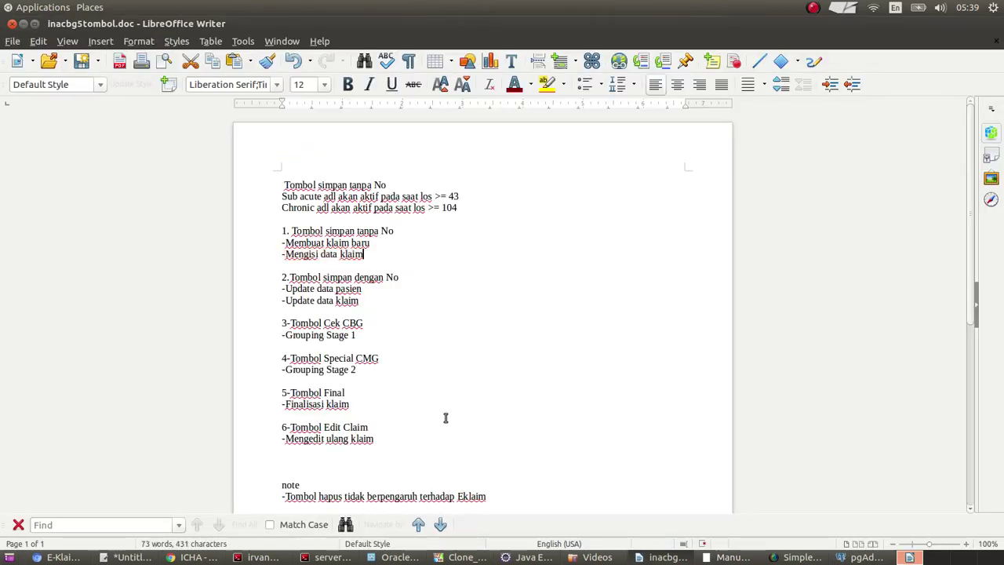
Review the web service manual and the two actions listed for saving without a number in inacbg5tombol.doc.
click(192, 557)
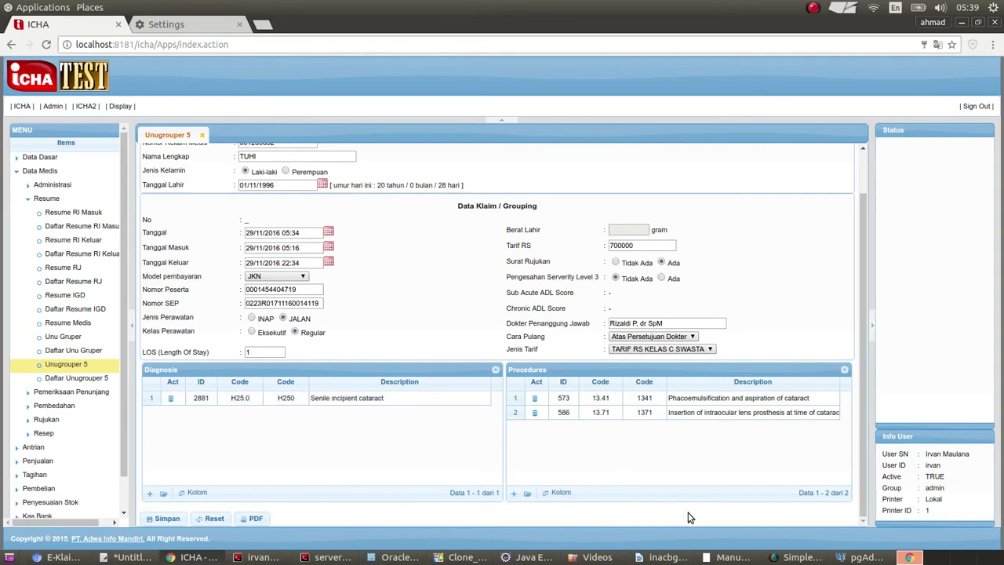
click(706, 557)
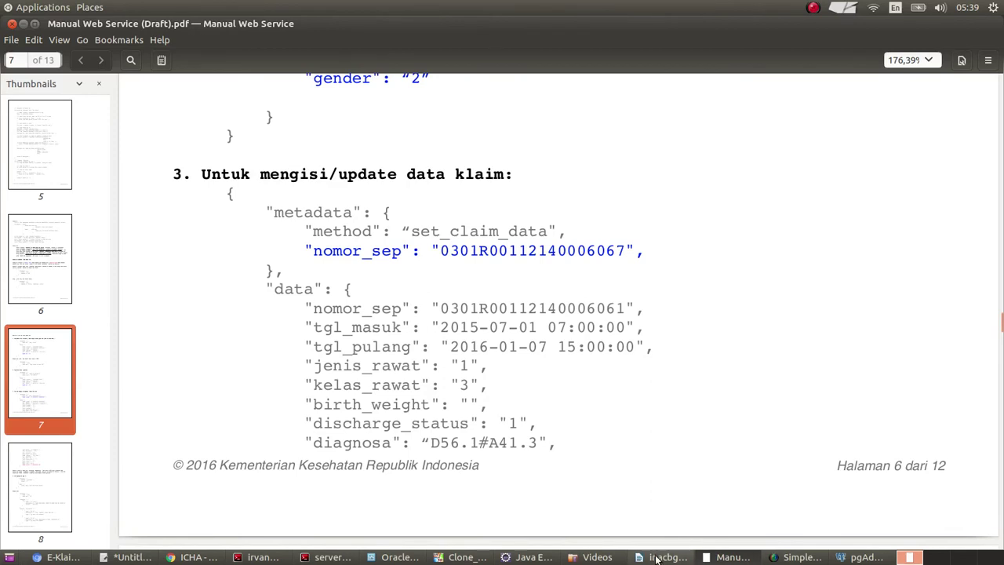
click(666, 557)
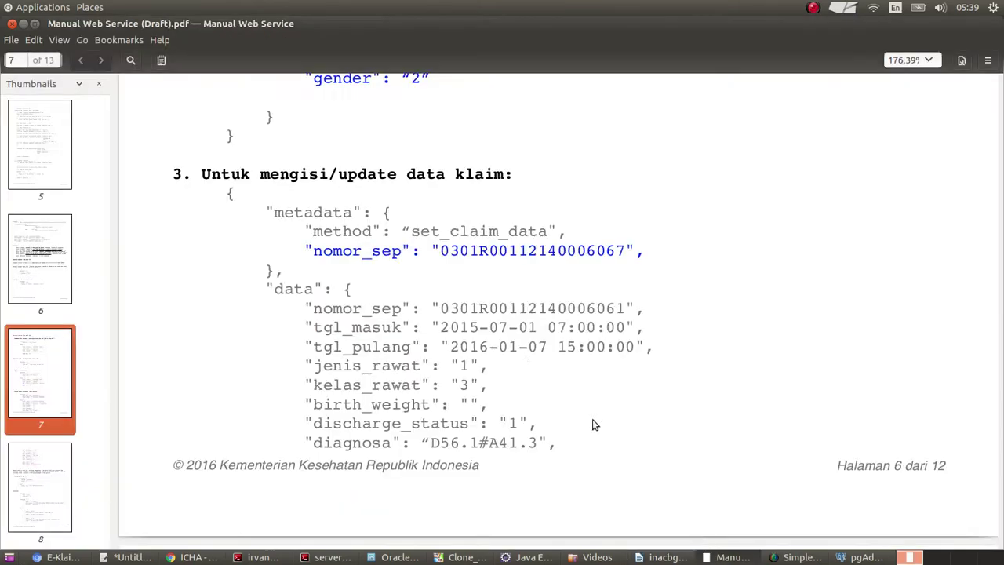
click(729, 557)
key(alt+Tab)
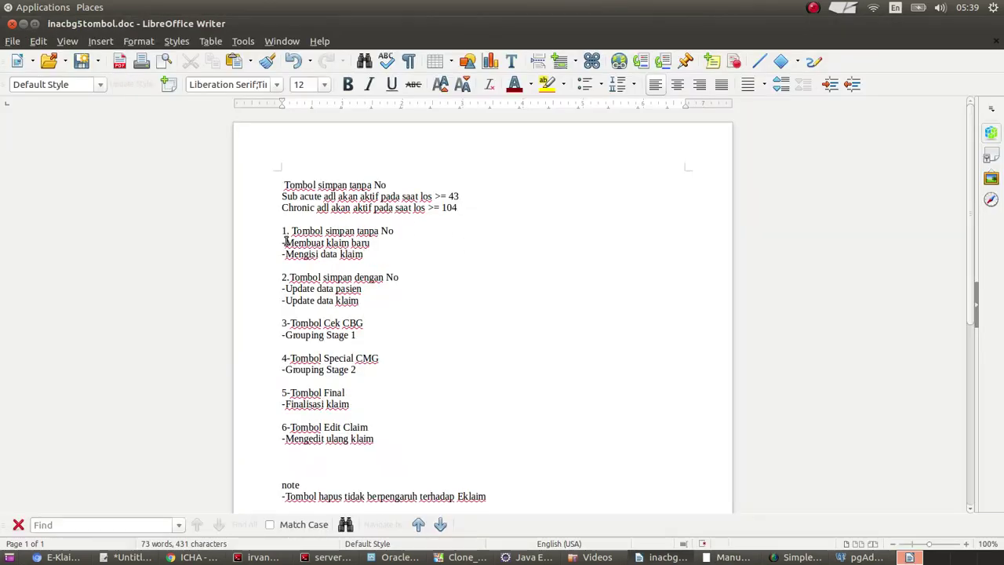
drag(286, 243, 370, 243)
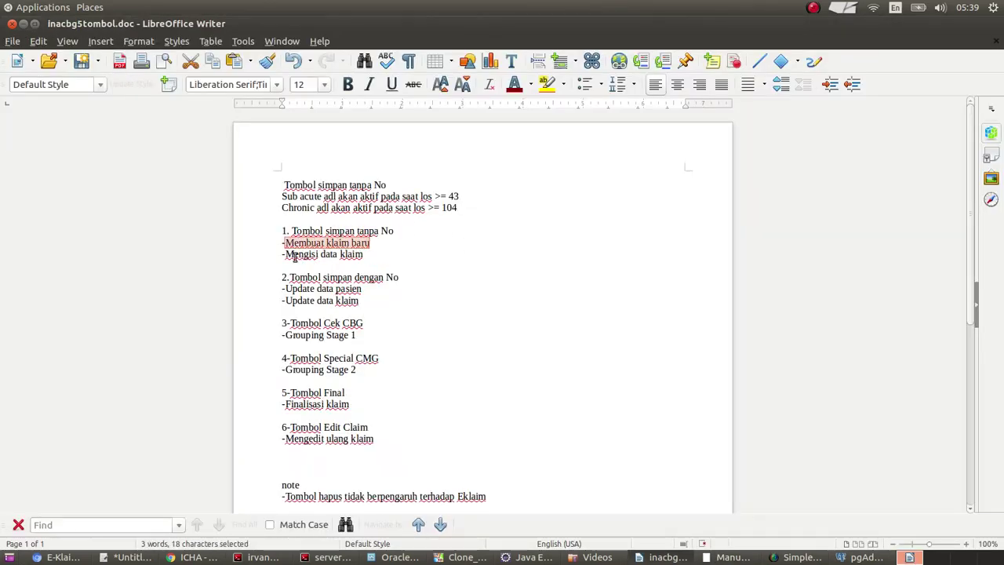
drag(284, 254, 379, 253)
click(379, 253)
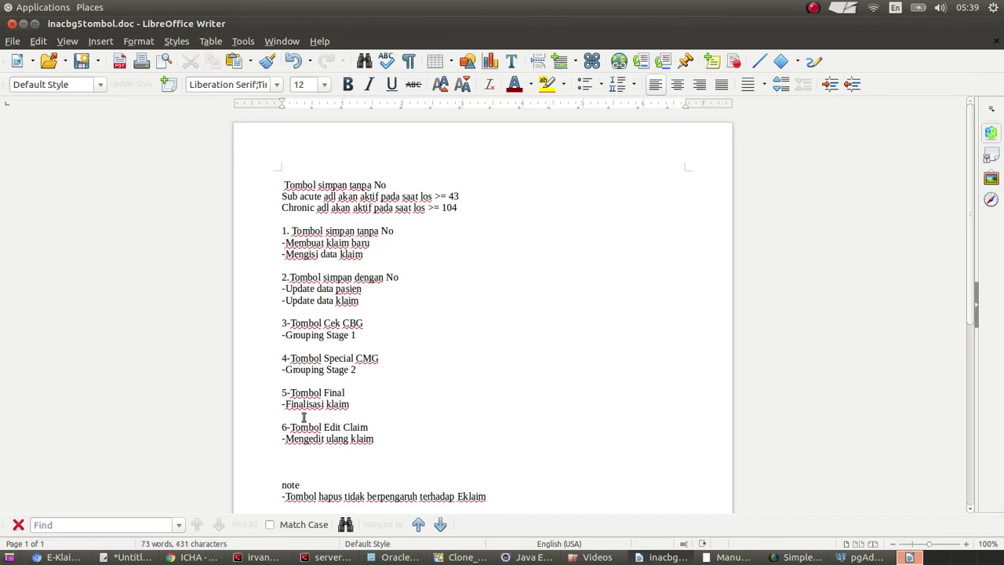
Switch back to ICHA and set the claim's Jenis Tarif to TARIF RS KELAS D SWASTA.
click(214, 555)
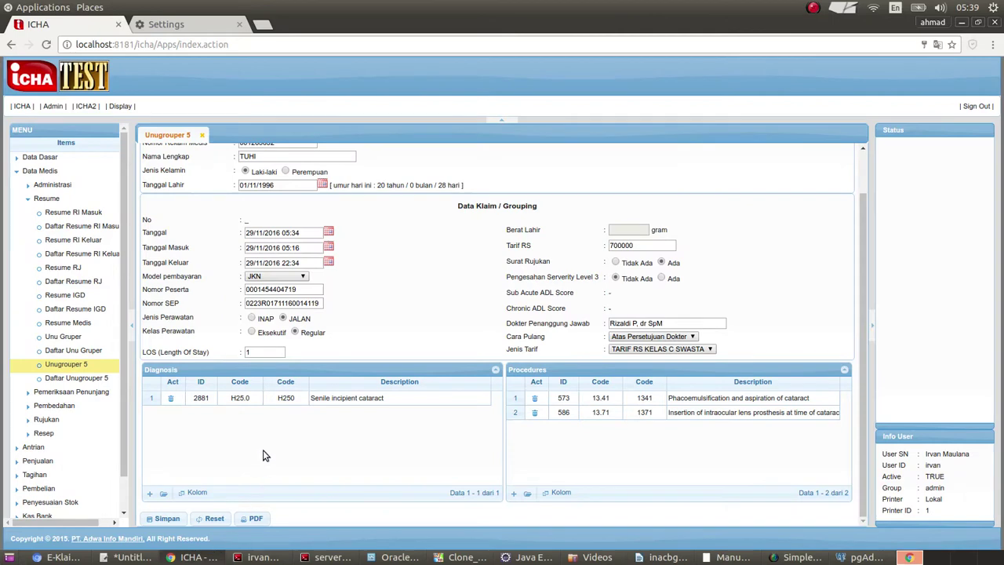
click(639, 355)
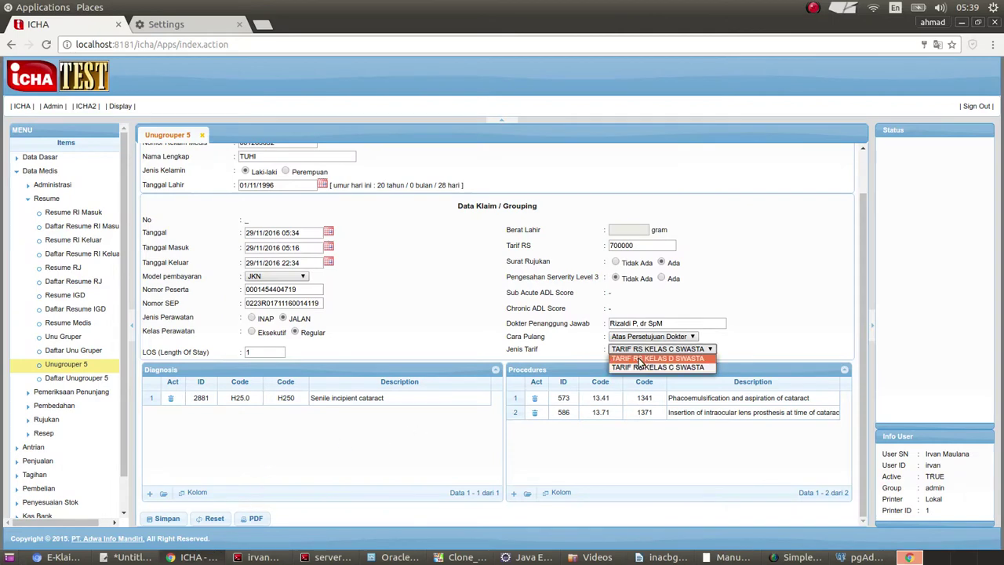
click(639, 362)
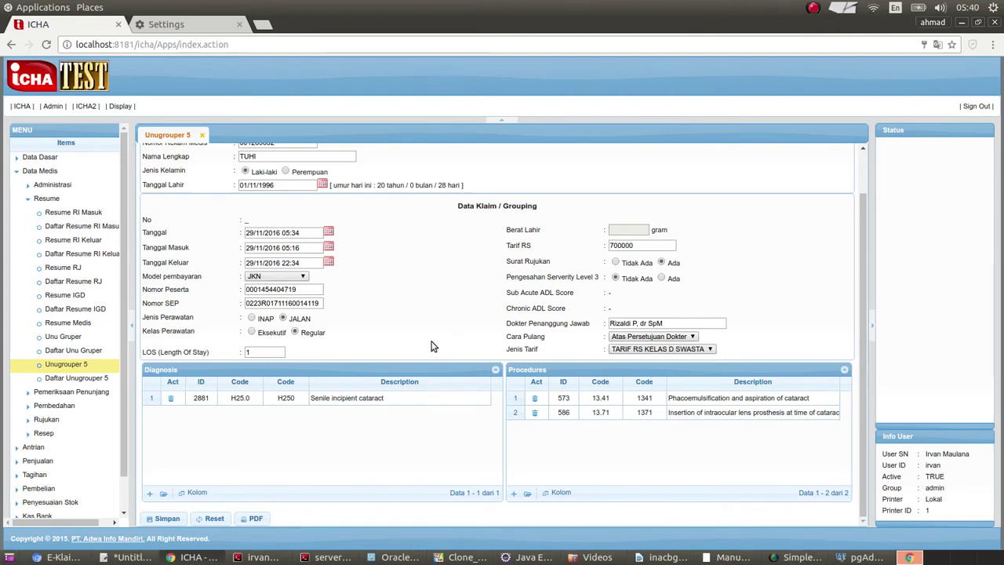
Select the patient's full name on the claim form and search for that patient in E-Klaim INACBG.
scroll(430, 346, up, 2)
click(307, 204)
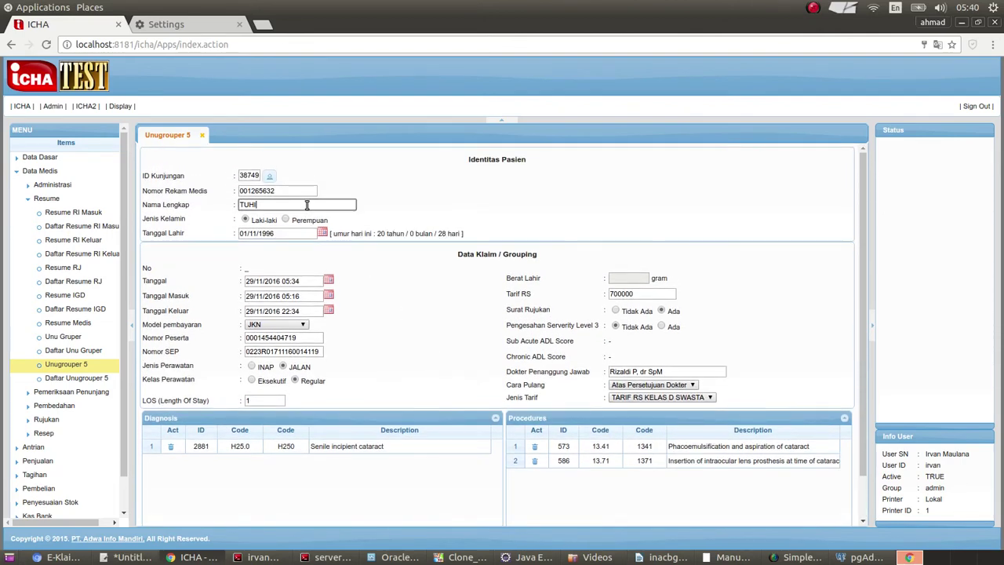
double_click(307, 204)
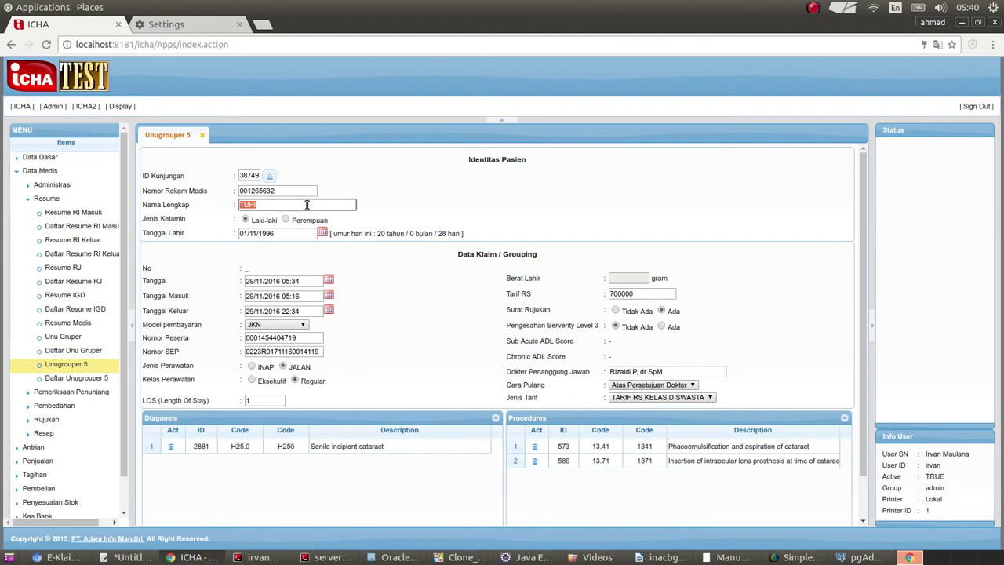
click(382, 345)
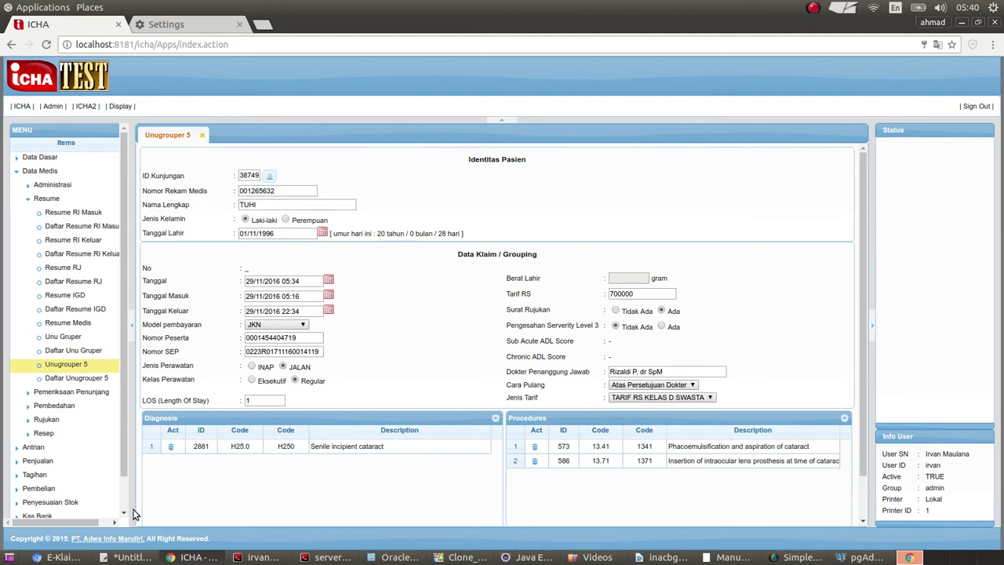
click(58, 557)
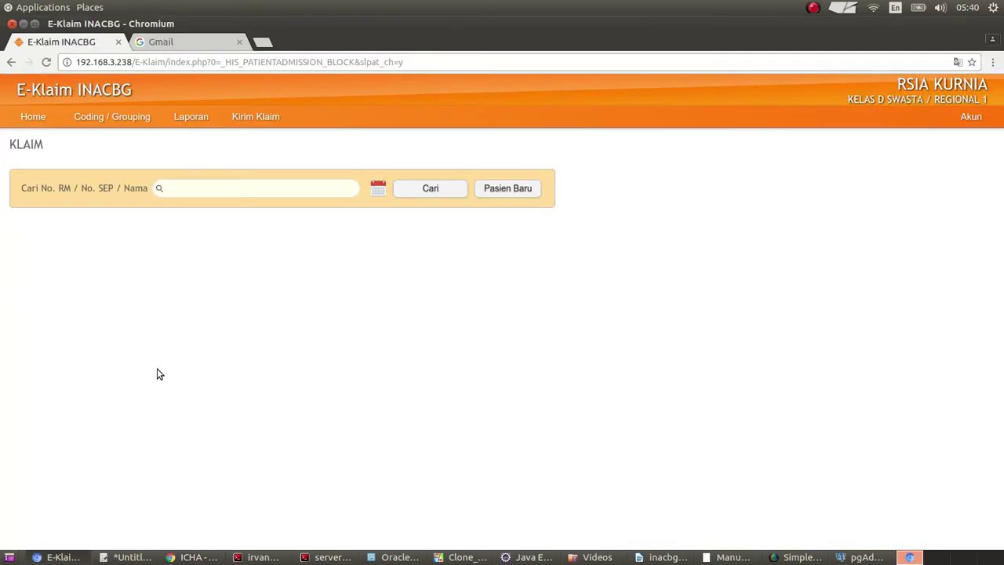
click(238, 194)
text(TUHI)
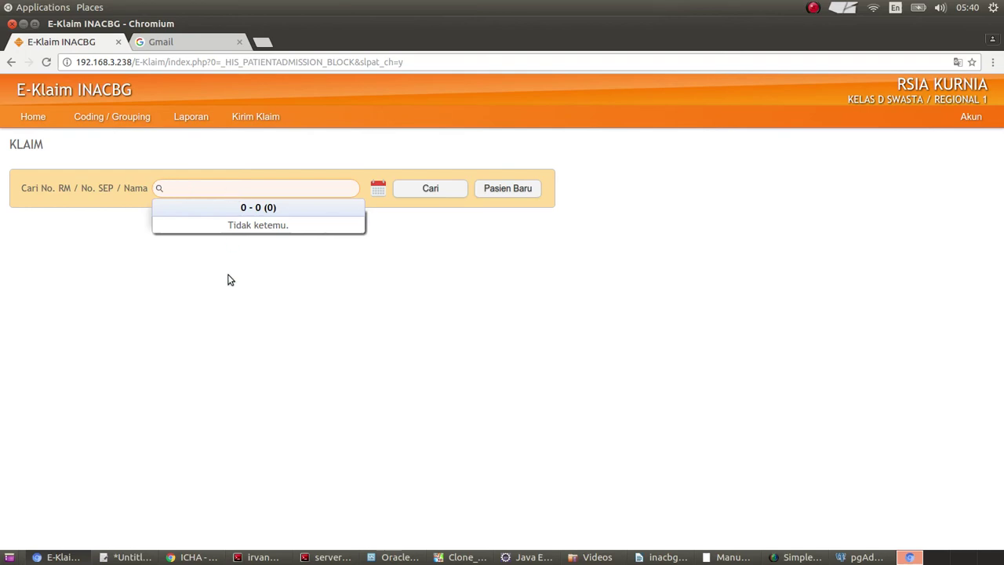
Switch back to ICHA and save the completed Unugrouper 5 claim.
key(alt+Tab)
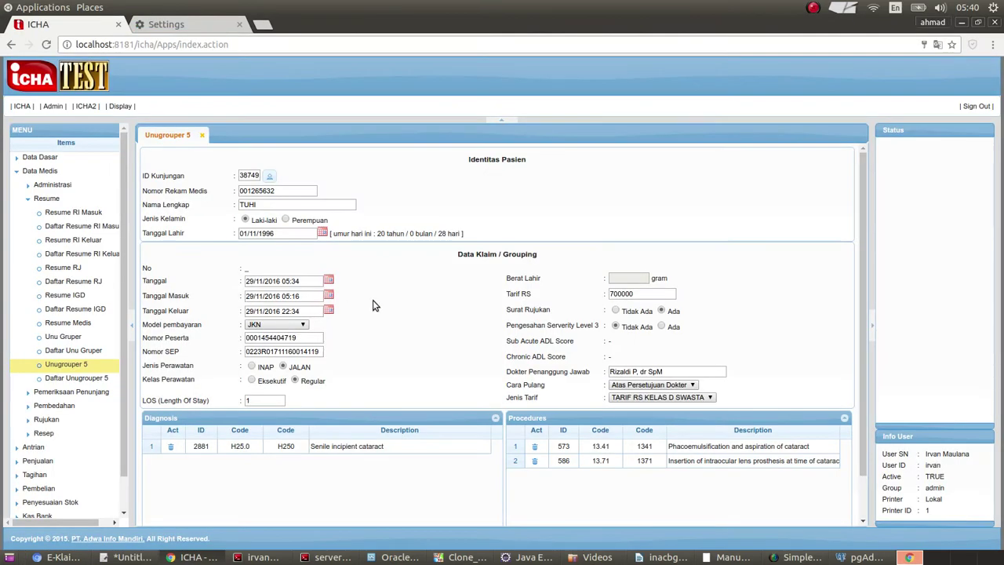
scroll(378, 299, down, 1)
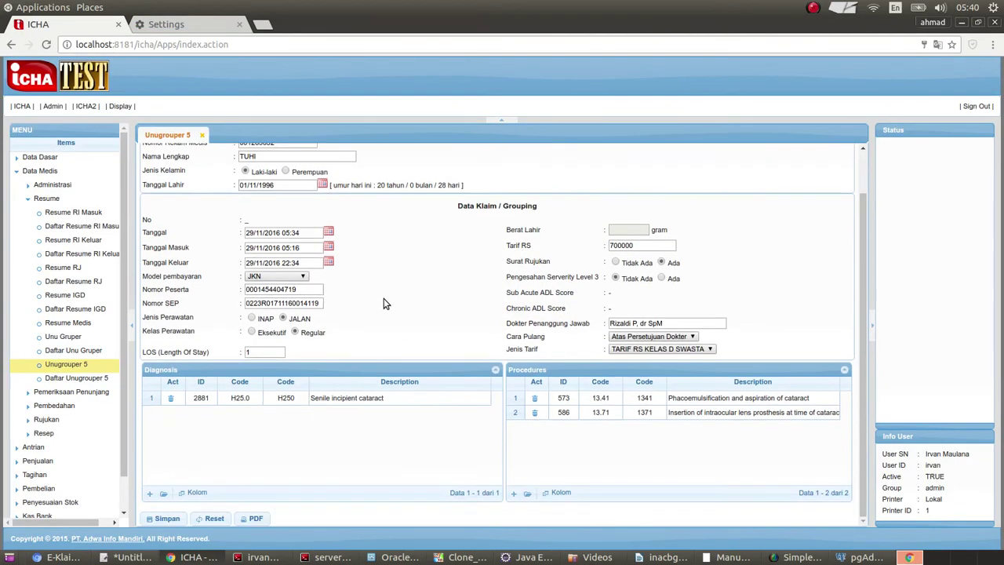
click(163, 522)
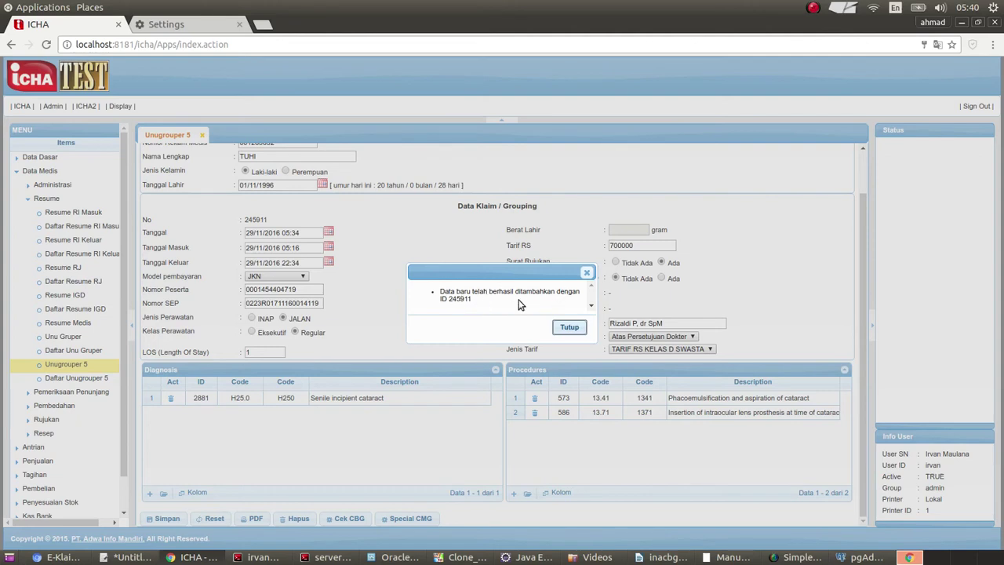
Switch to E-Klaim INACBG, search for the patient by full name, and open the JKN claim dated 29 Nov 2016.
click(568, 328)
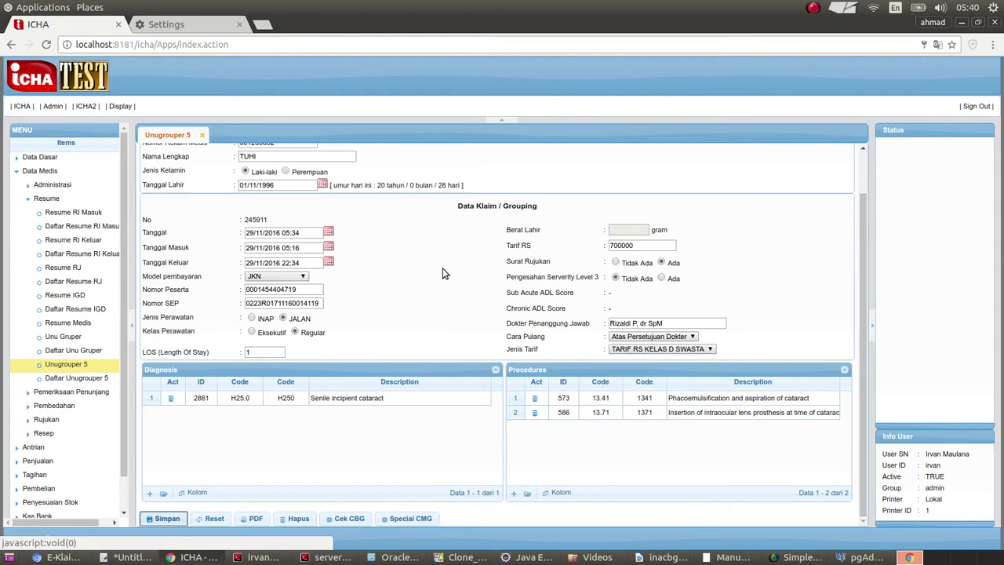
key(alt+Tab)
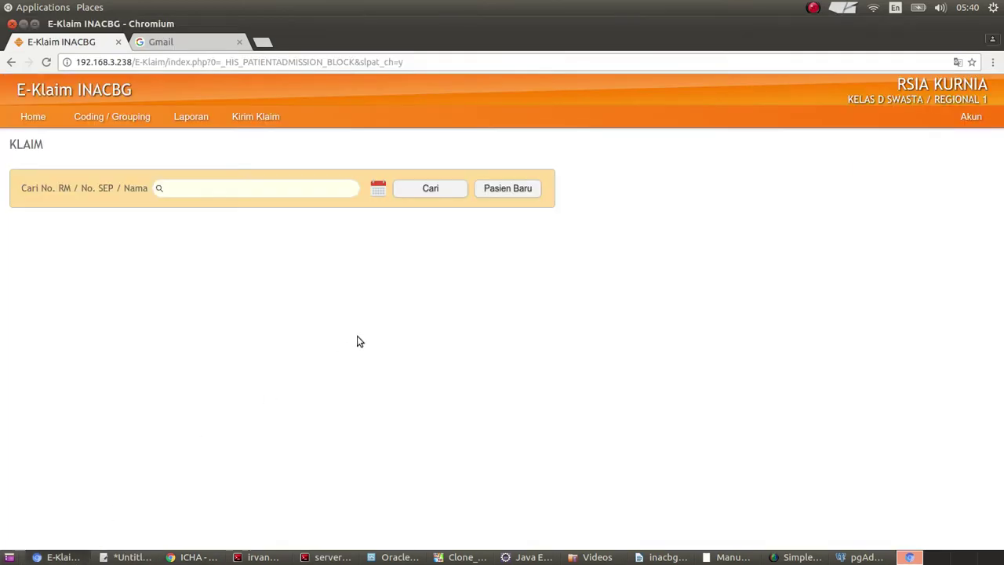
click(190, 192)
text(TUHI)
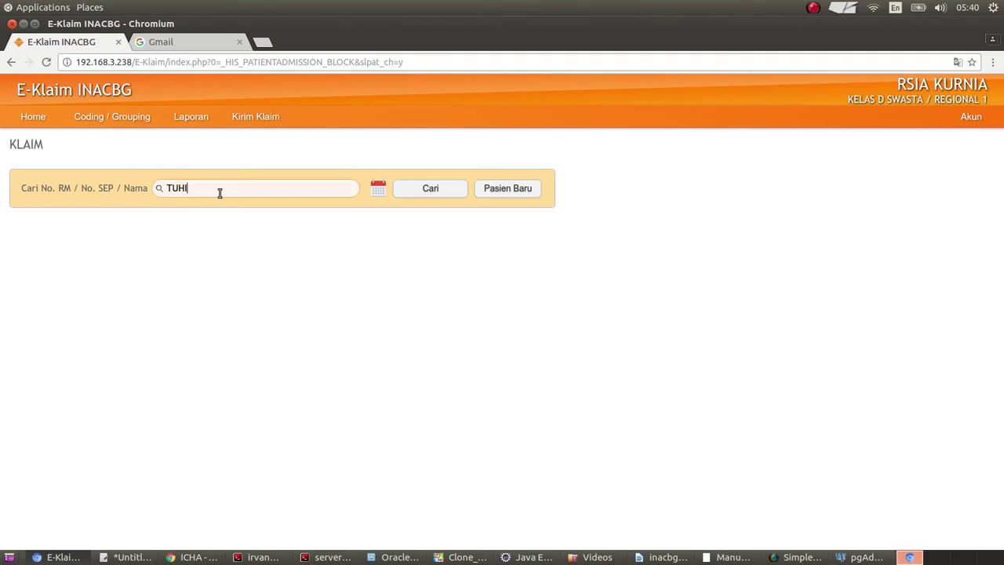
key(Return)
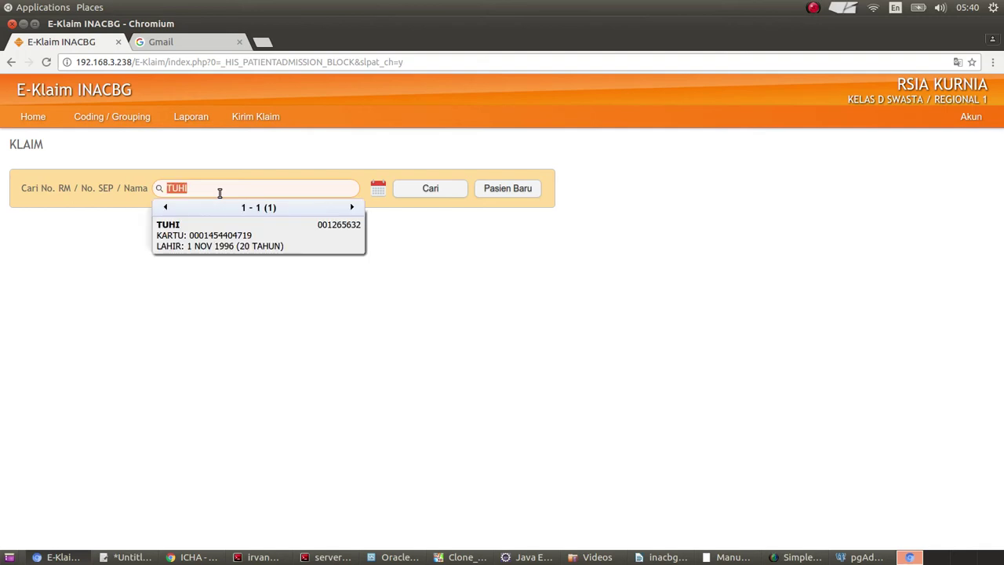
click(213, 238)
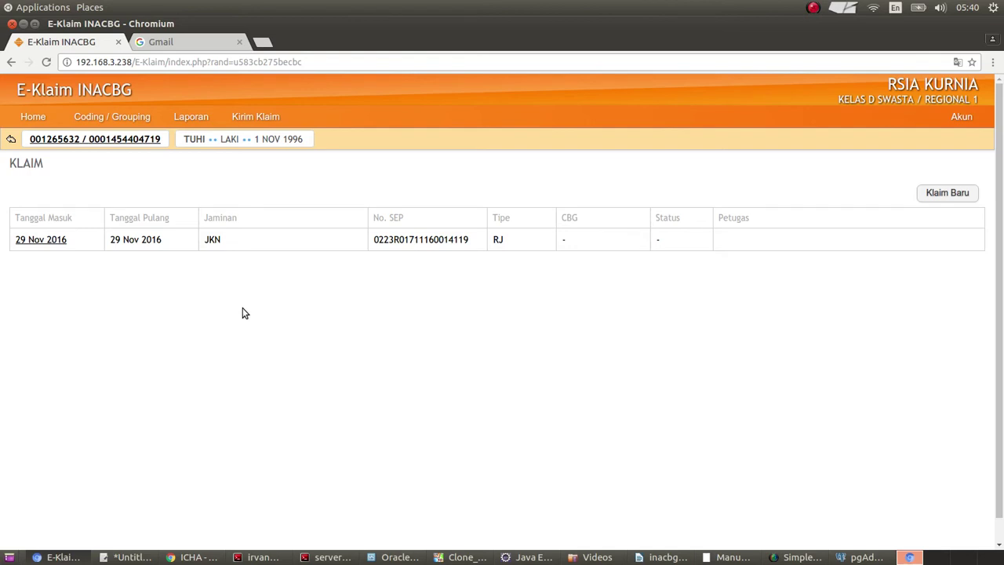
click(48, 240)
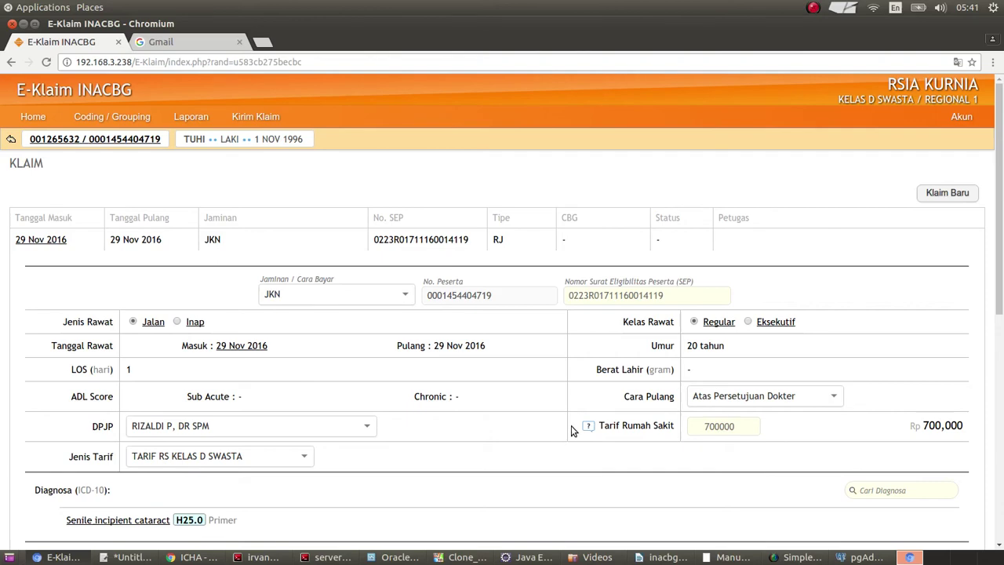
Return to the ICHA claim, switch to inacbg5tombol.doc, and review the action listed for Tombol Cek CBG.
key(alt+Tab)
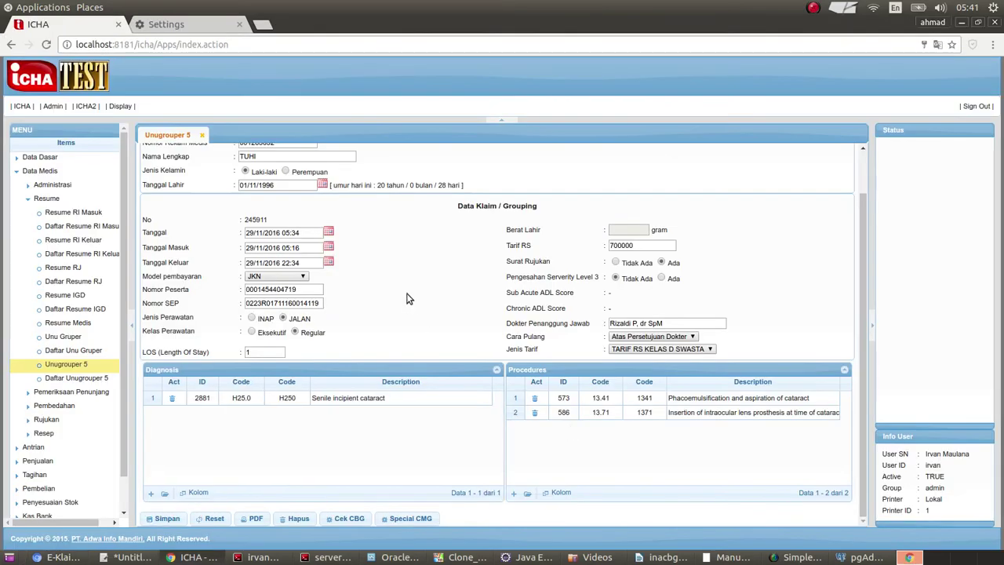
scroll(407, 298, up, 2)
scroll(407, 300, down, 2)
click(669, 557)
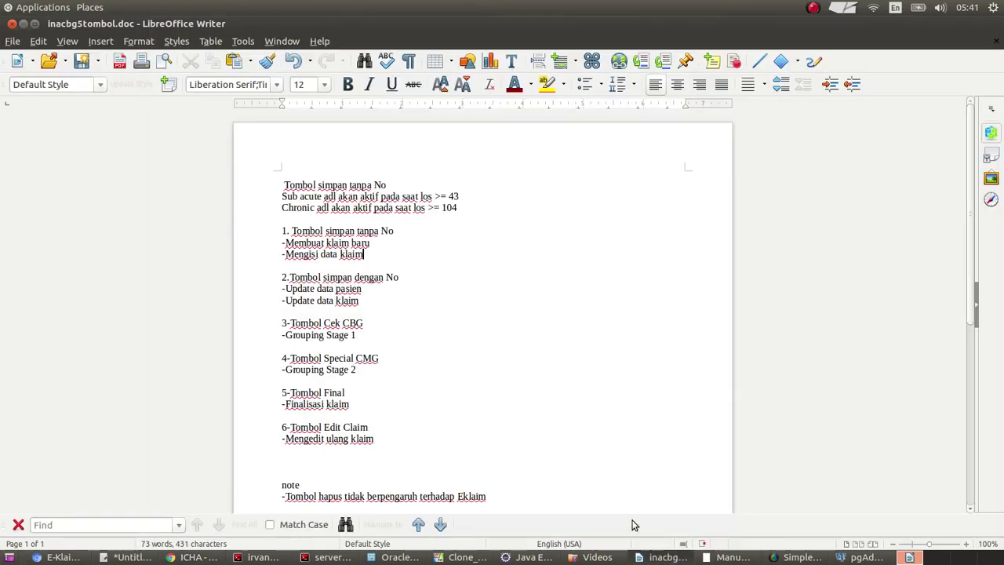
click(286, 335)
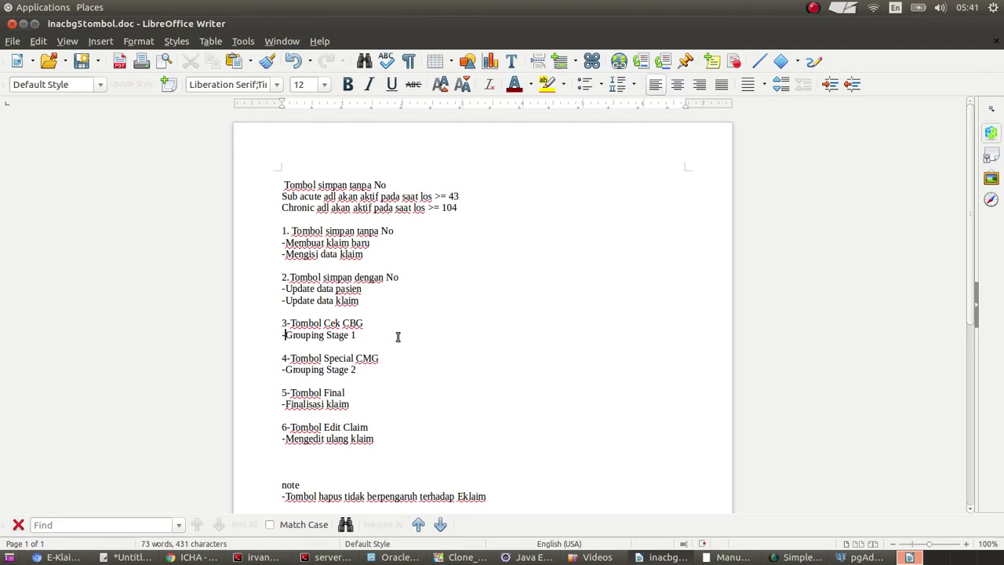
click(356, 336)
Switch to Manual Web Service (Draft).pdf and read the request format in section 4, Grouping Stage 1.
click(729, 556)
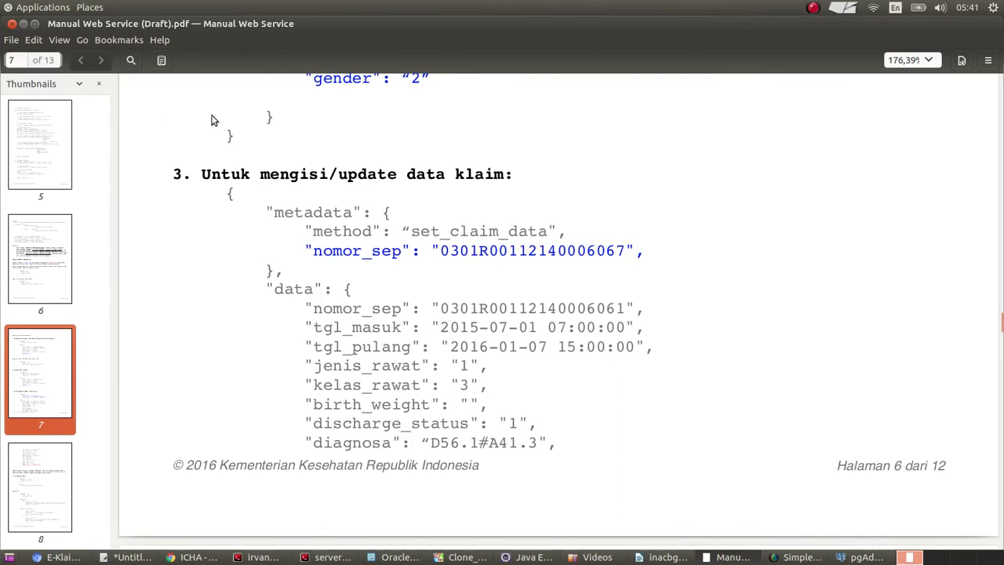
scroll(305, 192, down, 15)
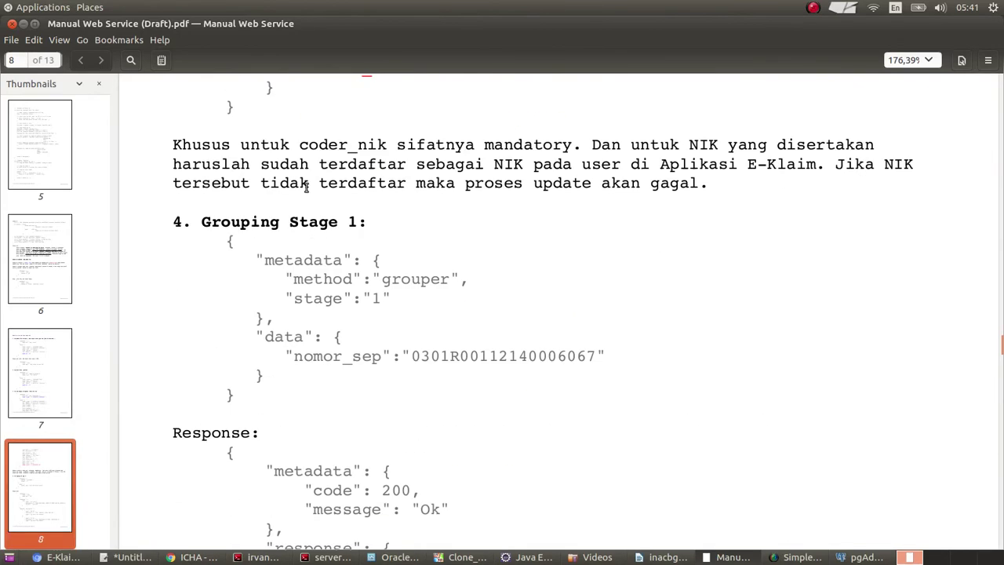
scroll(306, 187, down, 3)
drag(228, 136, 251, 298)
click(254, 292)
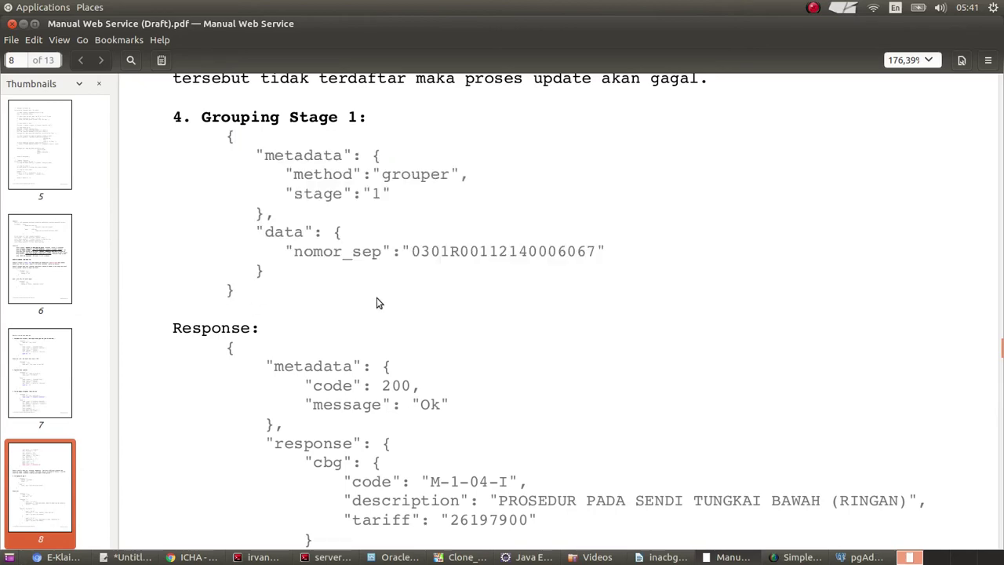
scroll(376, 301, down, 3)
scroll(378, 299, up, 6)
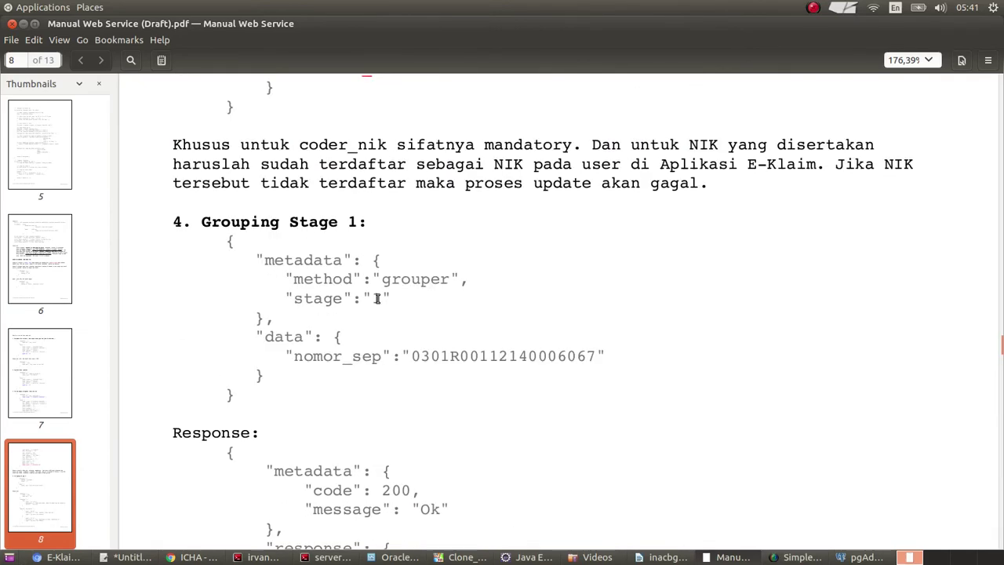
scroll(379, 299, up, 2)
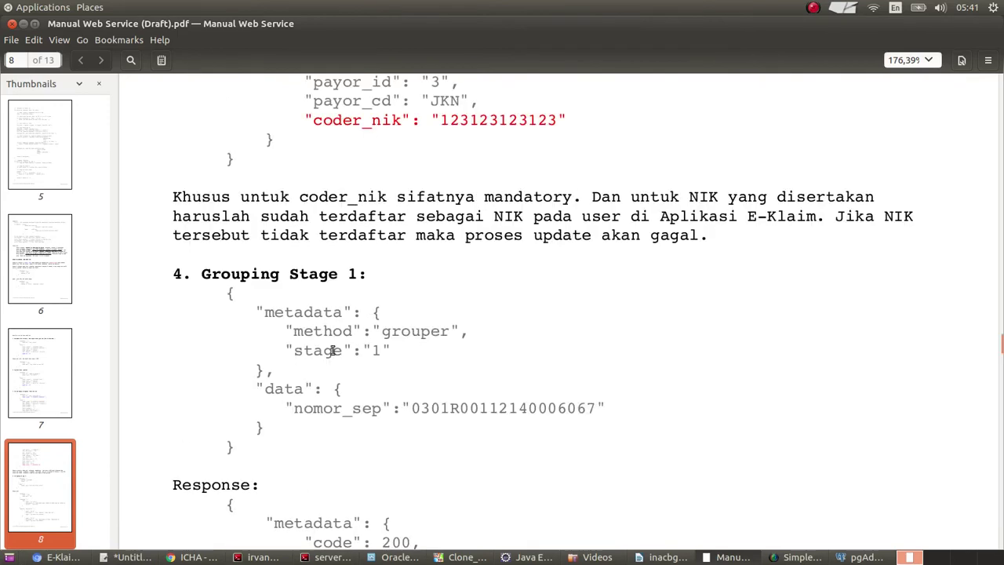
Examine the Grouping Stage 1 response in the web service manual and highlight special_cmg_option.
click(194, 556)
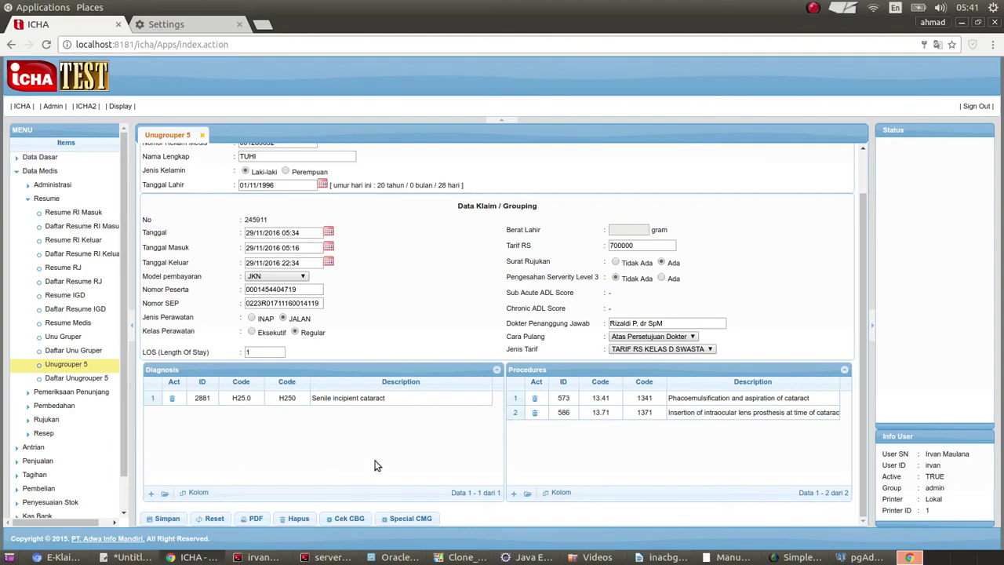
key(alt+Tab)
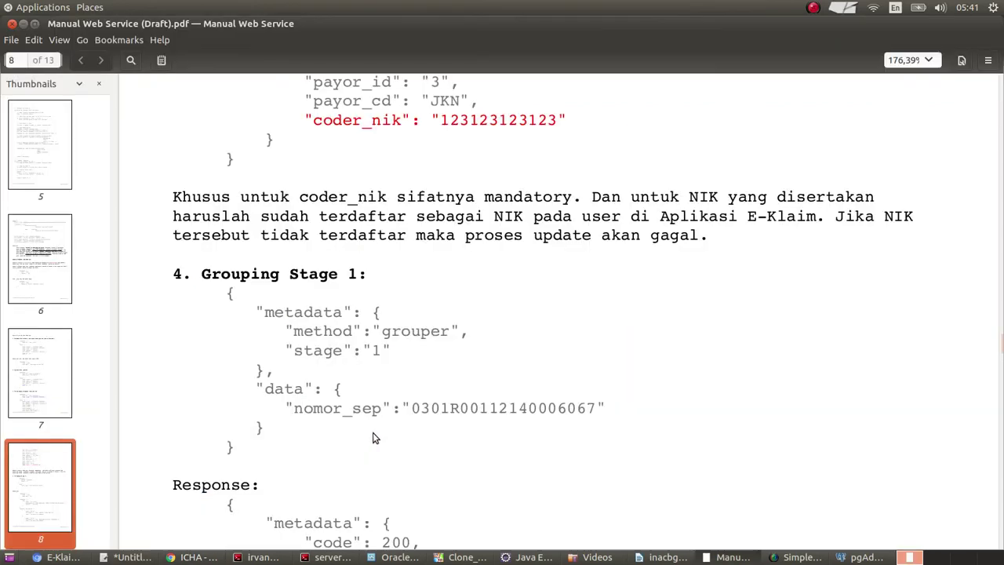
scroll(433, 366, down, 3)
scroll(433, 365, down, 3)
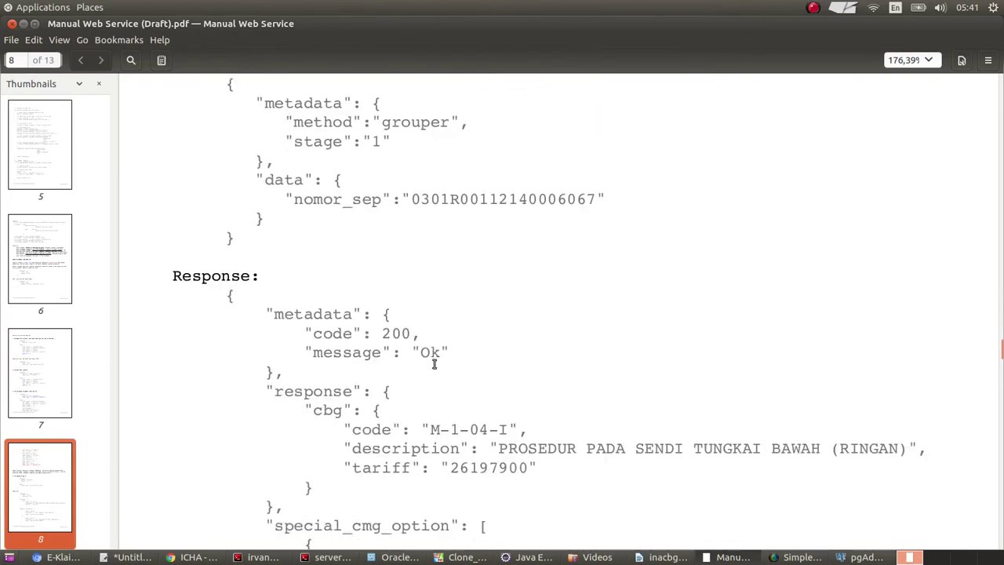
scroll(433, 363, down, 2)
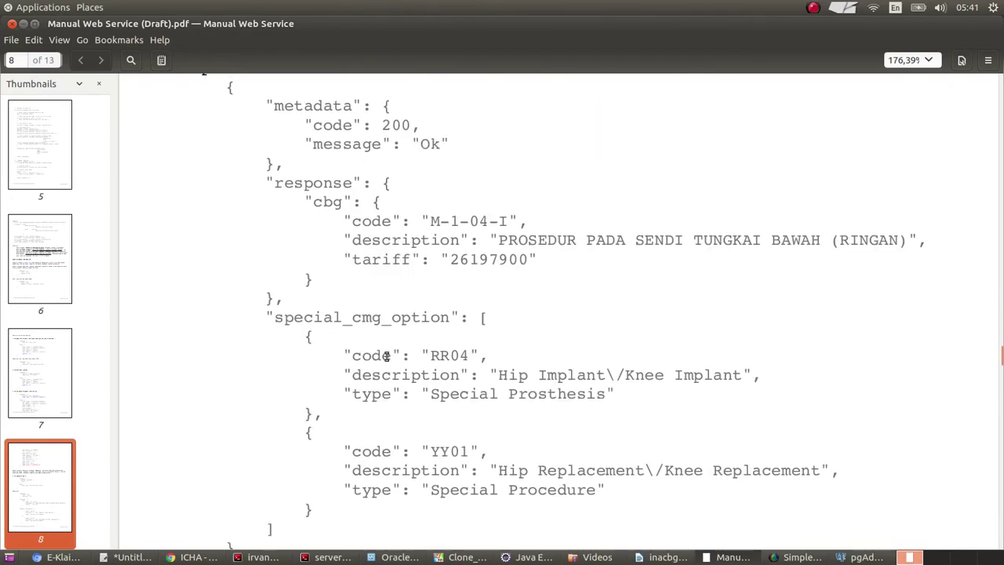
drag(274, 317, 458, 316)
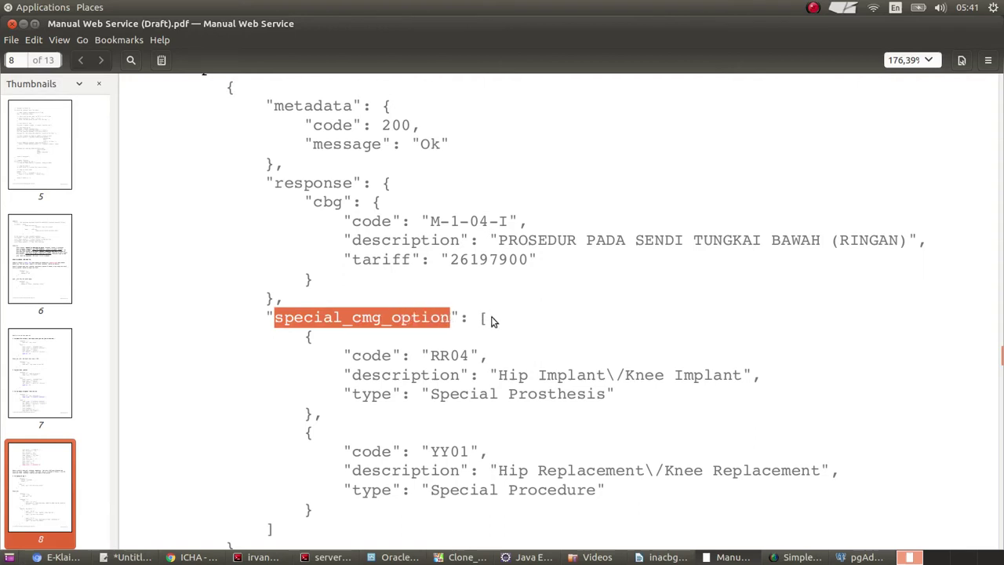
Switch to ICHA, run Cek CBG on the saved claim, and examine the Special Procedure choices alongside the manual's response example.
key(alt+Tab)
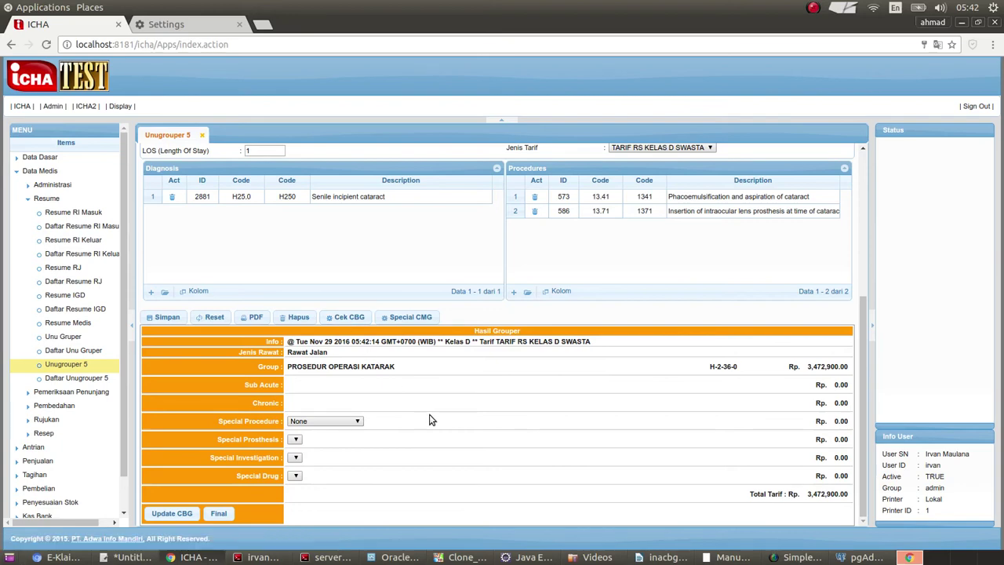
key(alt+Tab)
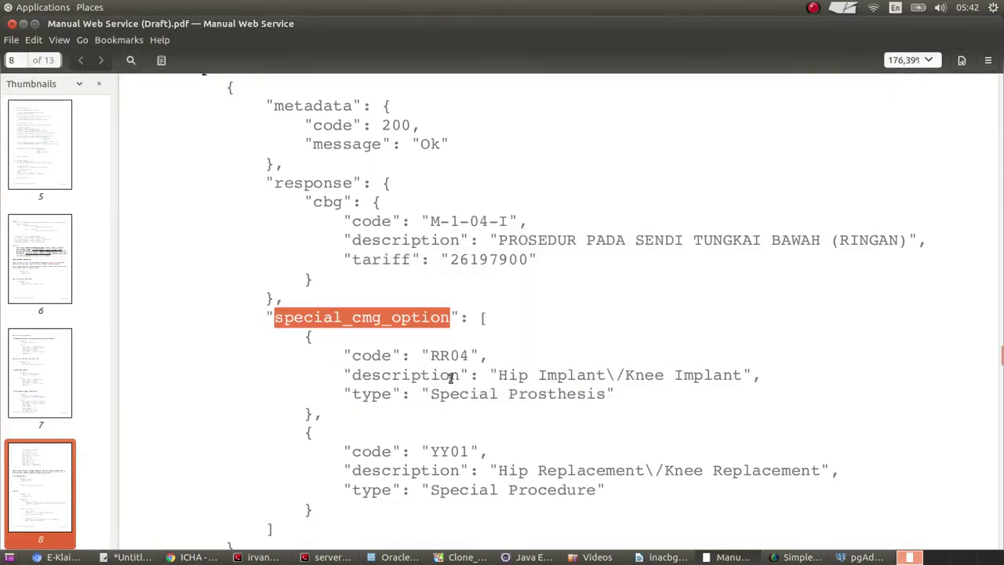
click(451, 377)
key(alt+Tab)
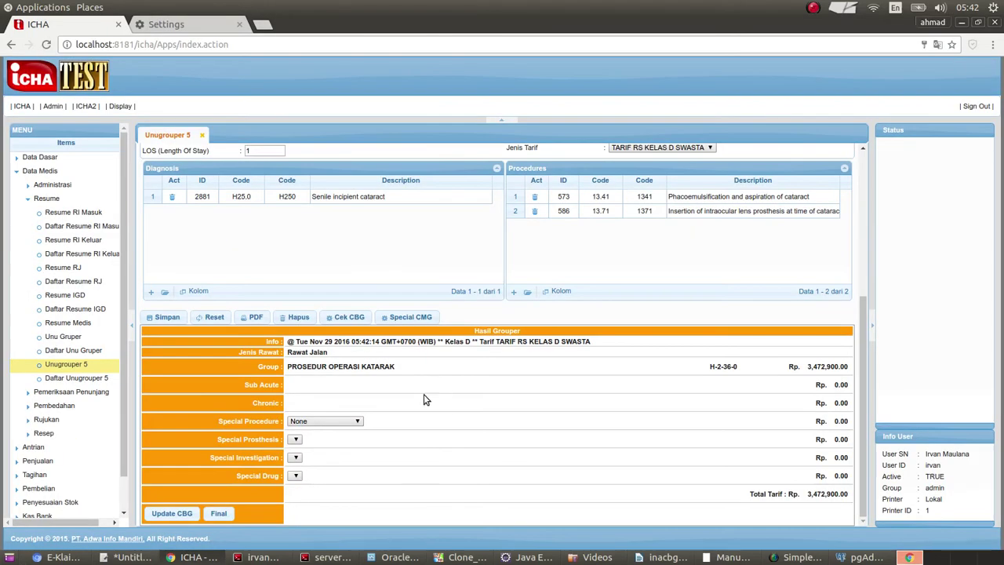
click(347, 423)
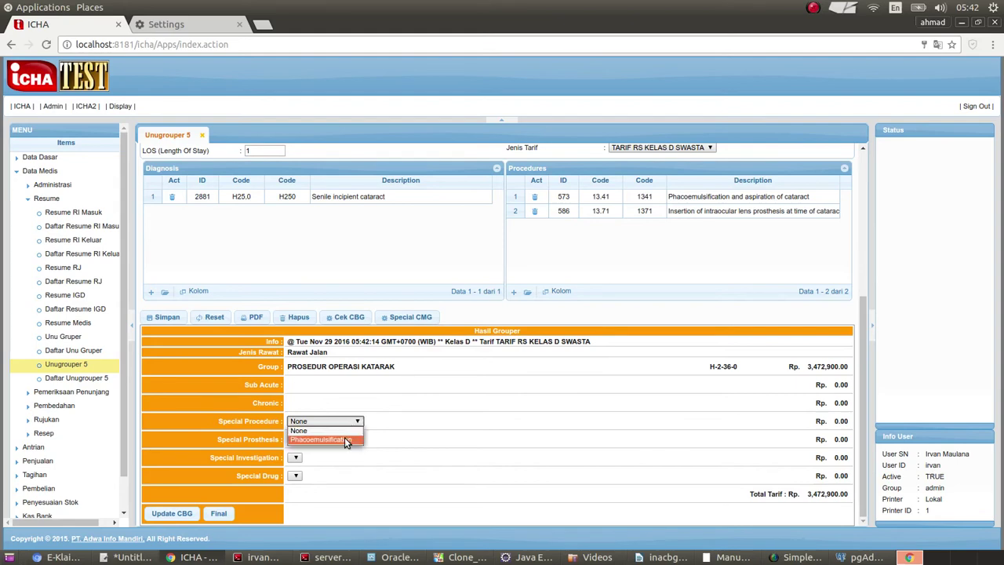
click(384, 419)
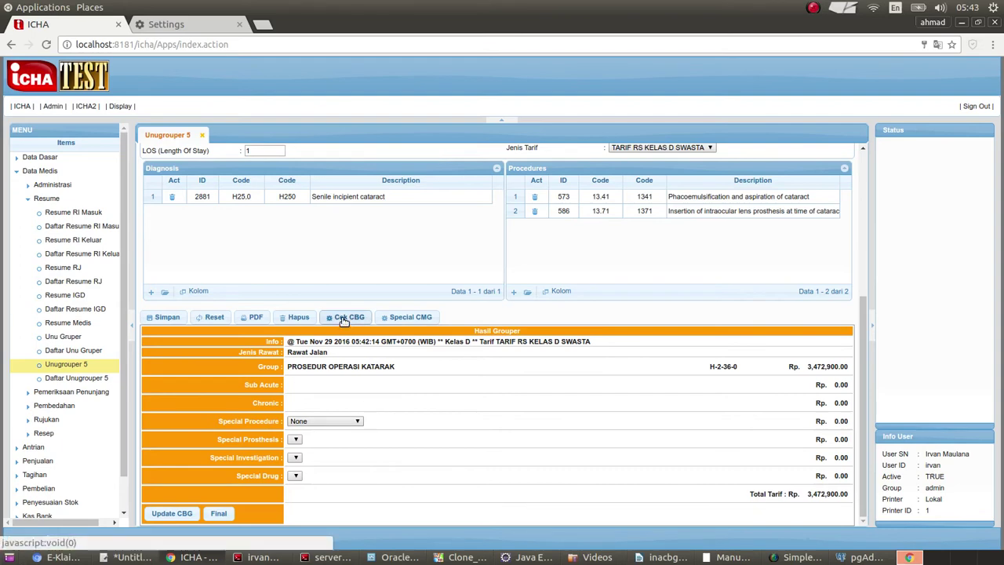
Switch to E-Klaim INACBG, reload the patient's claims, and compare the 29 Nov 2016 claim's Hasil Grouper with ICHA.
click(64, 557)
scroll(626, 314, down, 5)
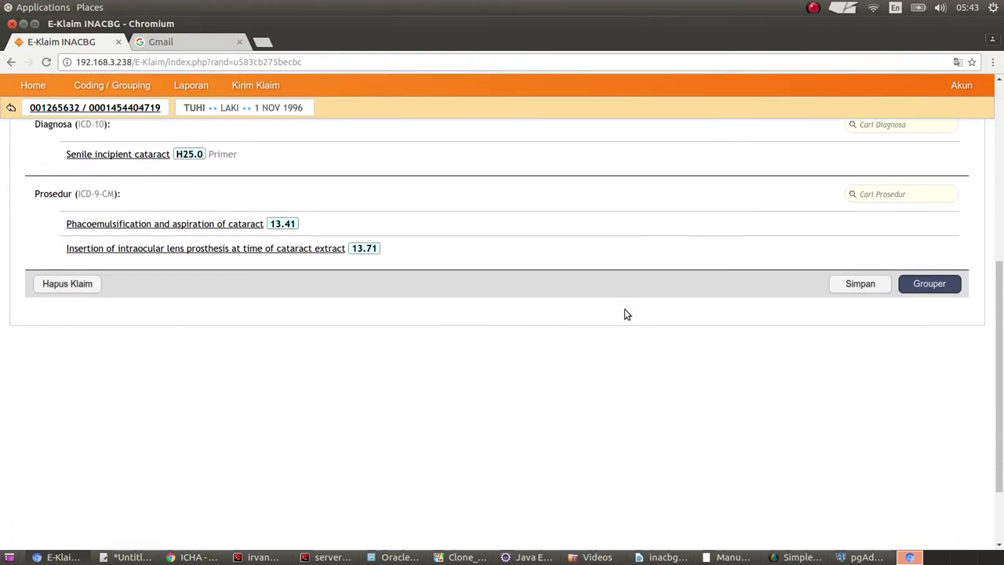
scroll(626, 313, down, 2)
scroll(626, 314, up, 5)
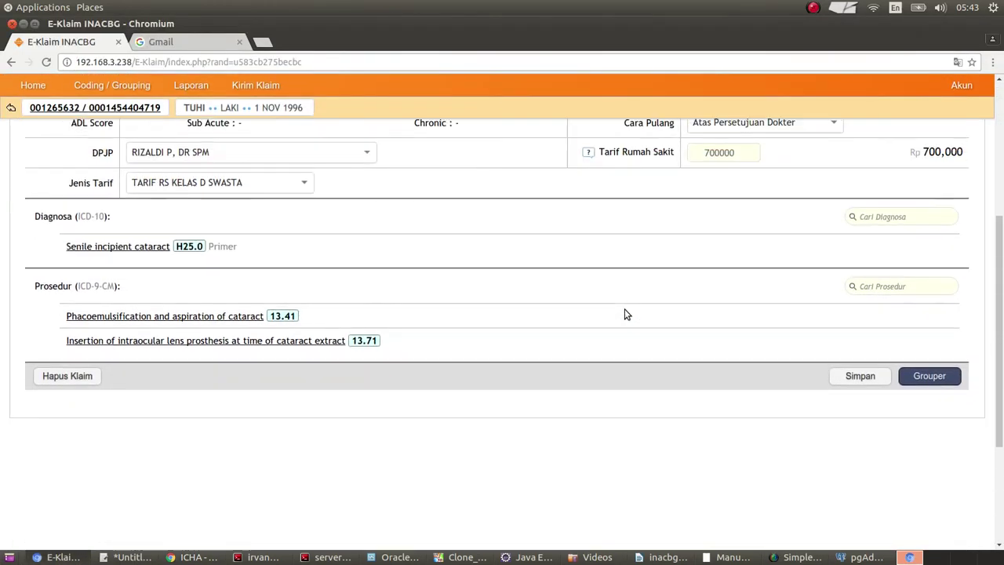
scroll(626, 313, up, 2)
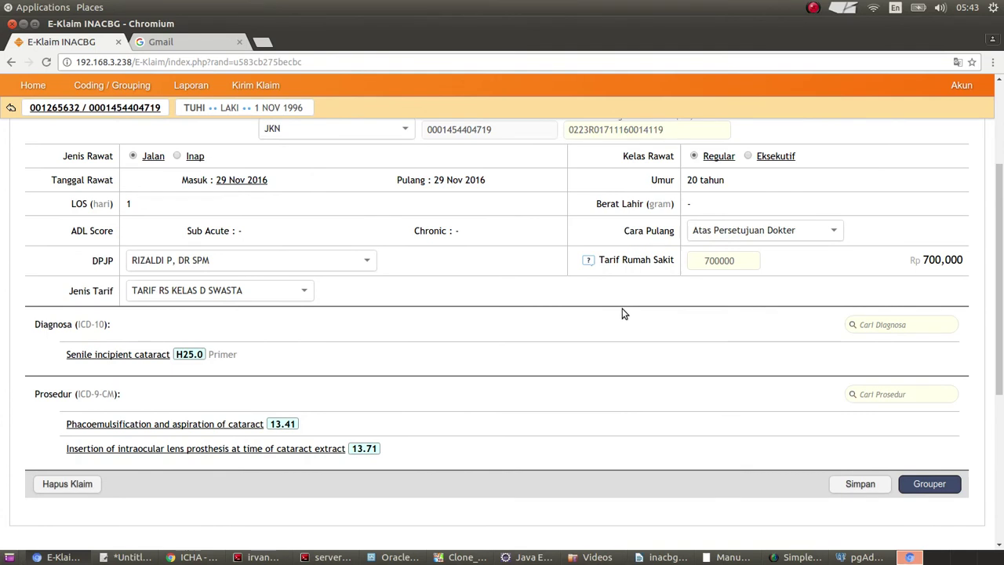
key(F5)
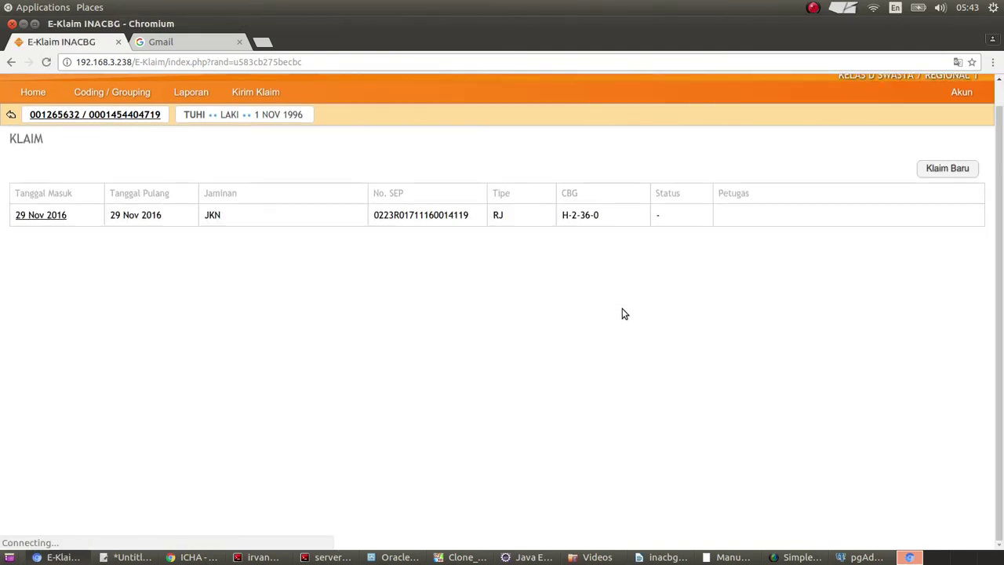
click(49, 217)
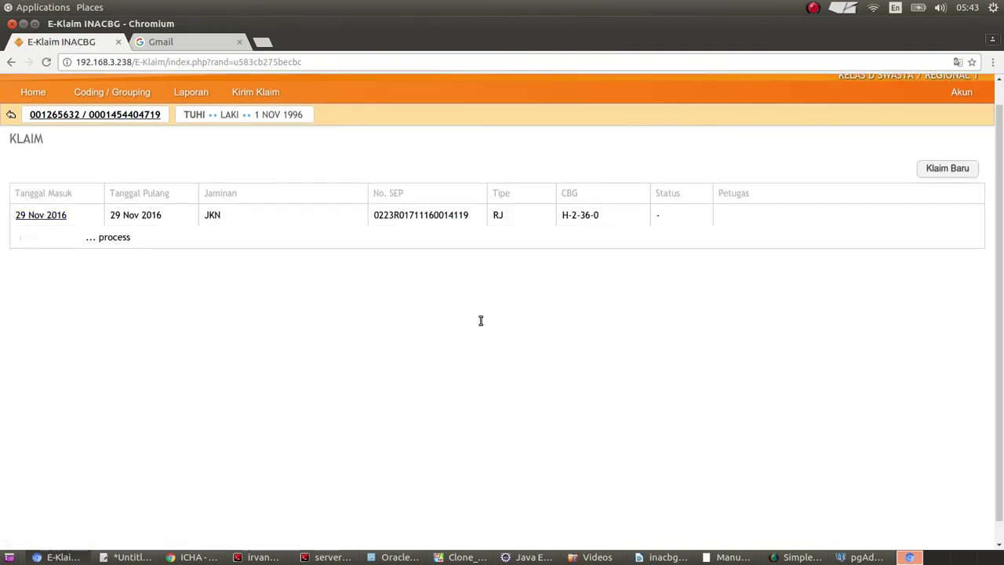
scroll(481, 321, down, 6)
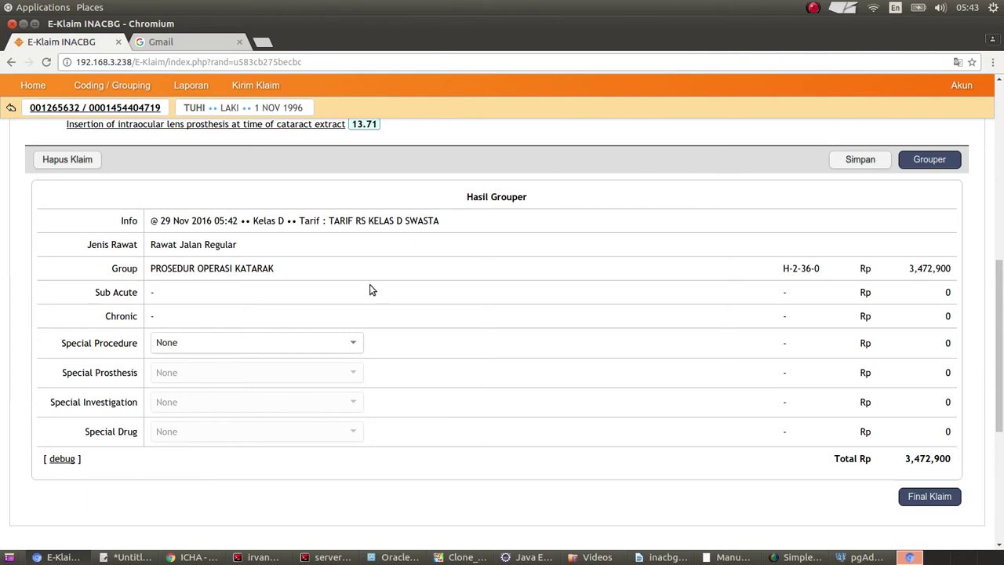
key(alt+Tab)
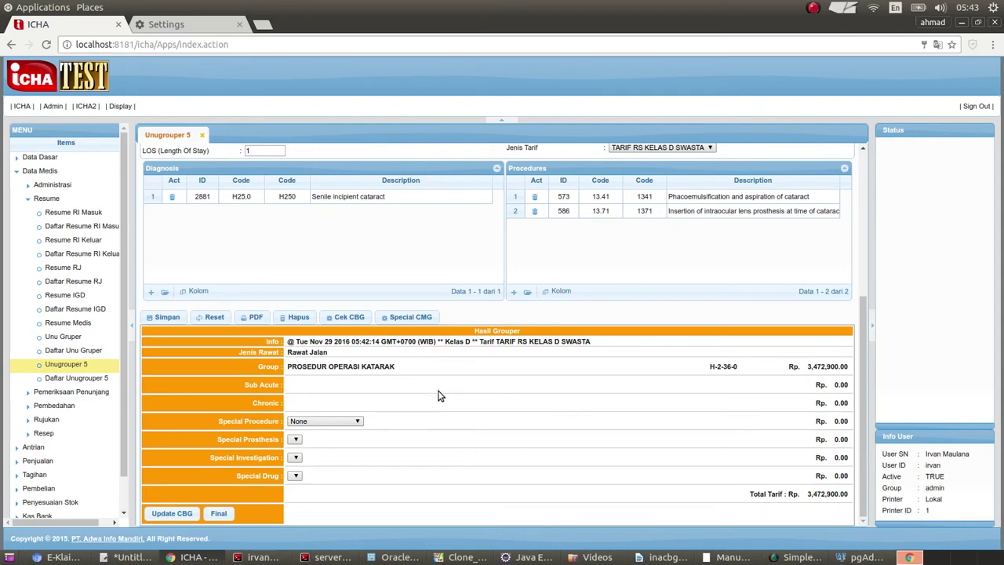
key(alt+Tab)
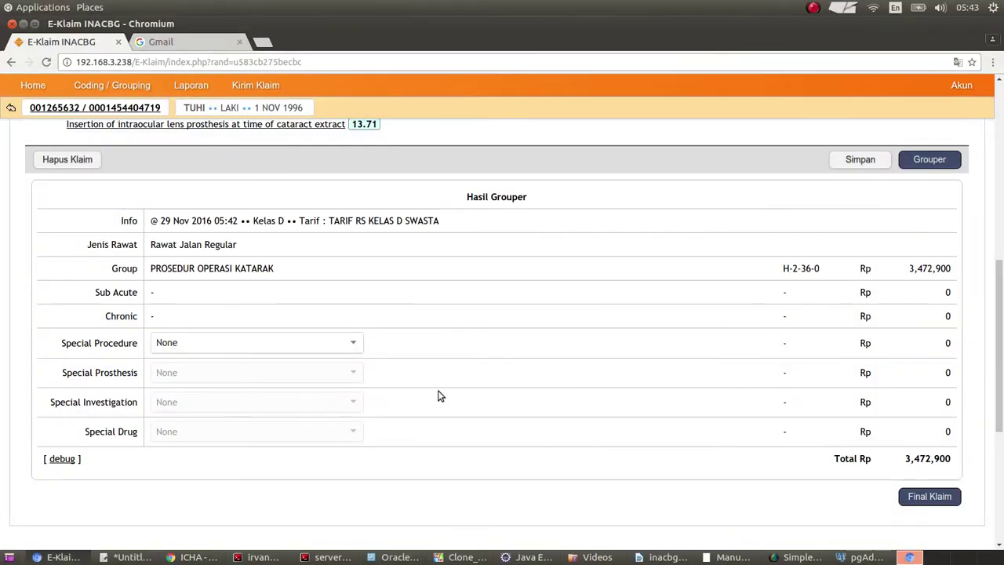
Switch to ICHA and set the Special Procedure in Hasil Grouper to Phacoemulsification.
key(alt+Tab)
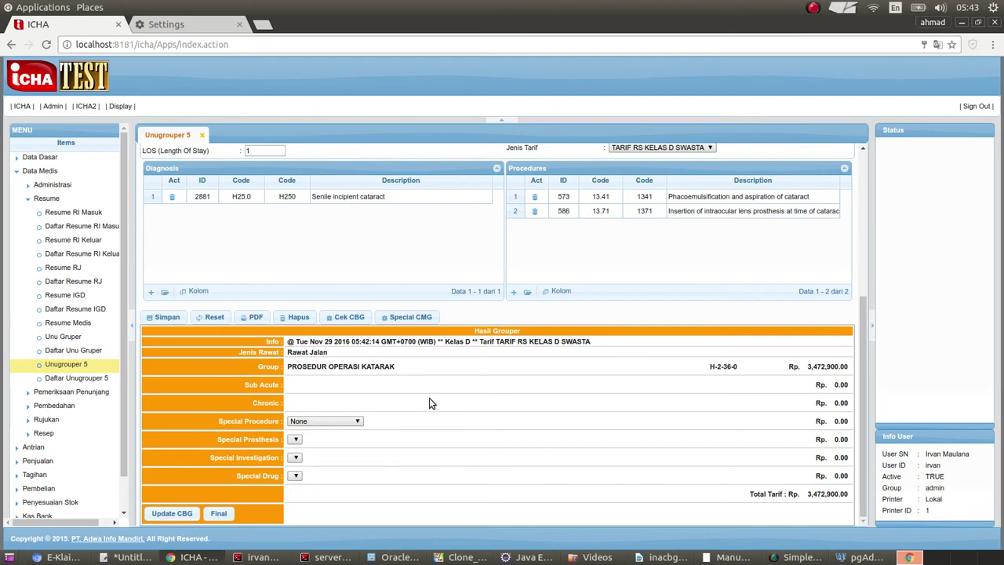
click(354, 422)
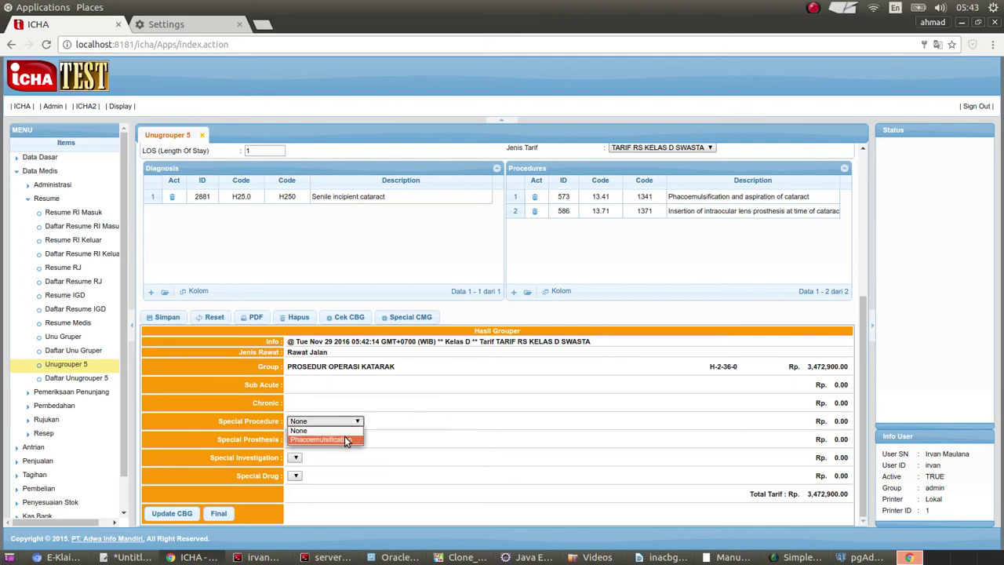
click(344, 437)
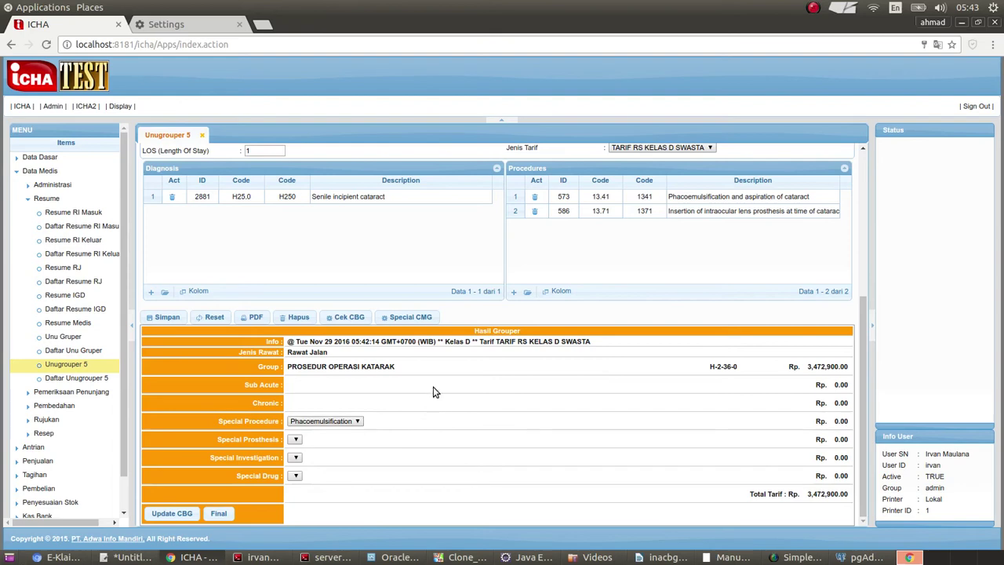
Read the Special CMG entry in inacbg5tombol.doc and the Grouping Stage 2 section of the web service manual.
click(424, 316)
click(668, 558)
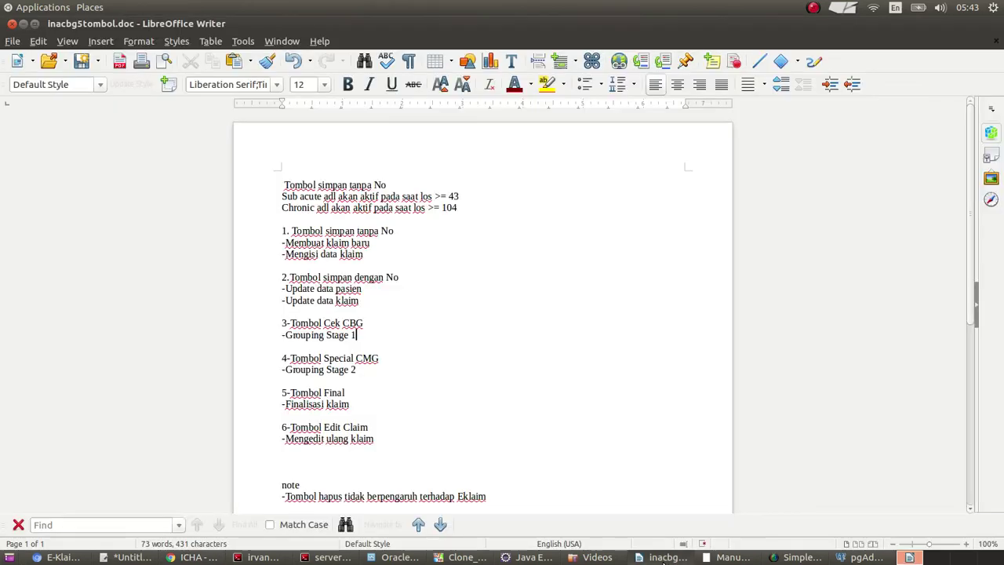
drag(284, 369, 387, 368)
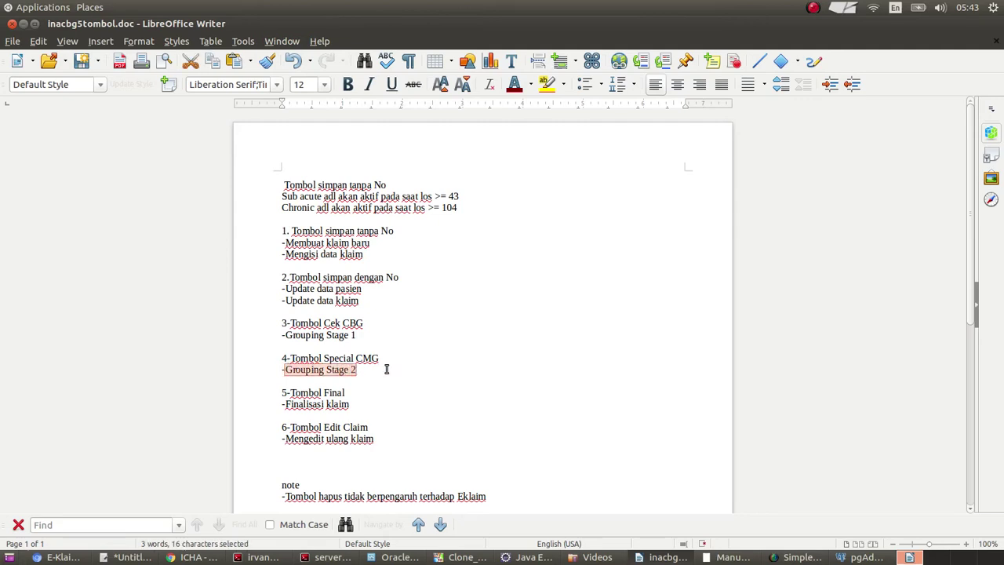
click(387, 370)
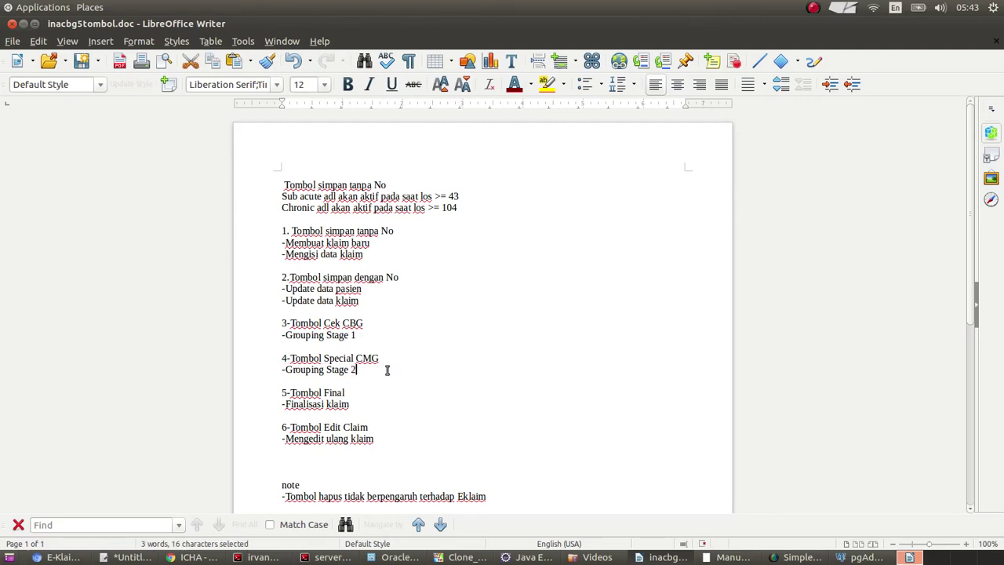
click(725, 557)
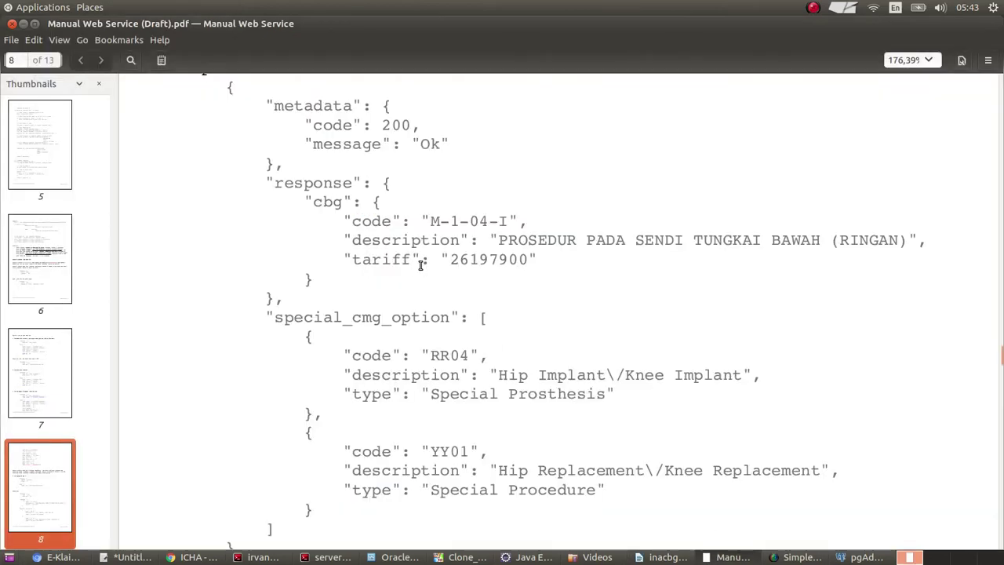
scroll(419, 265, down, 15)
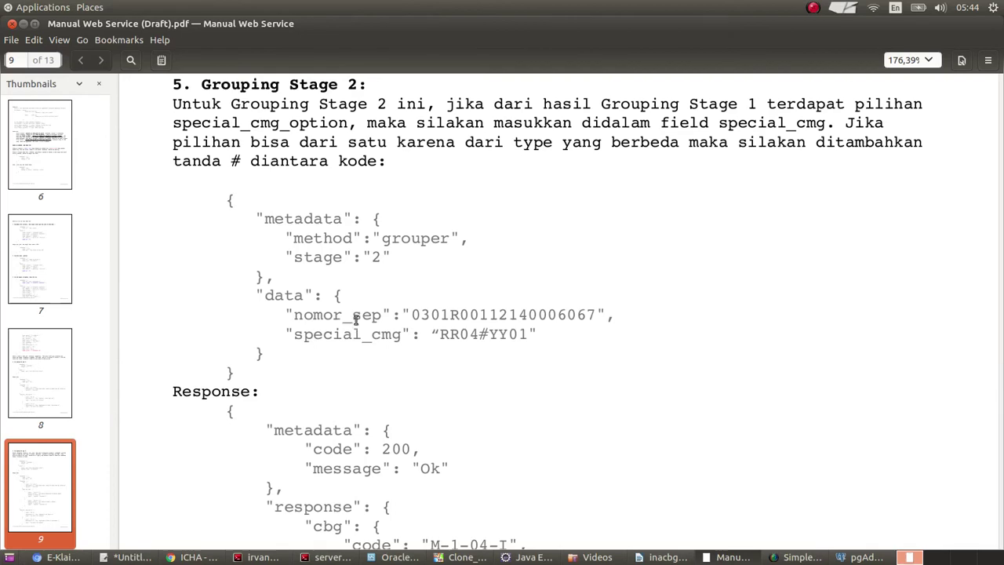
key(alt+Tab)
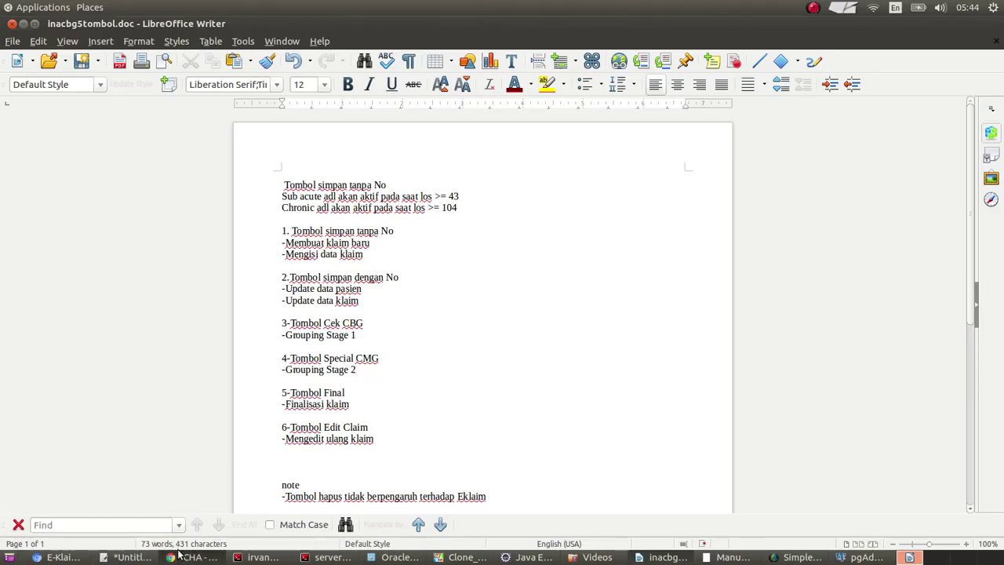
Switch to ICHA and run Special CMG on the claim with Phacoemulsification as the Special Procedure.
click(190, 556)
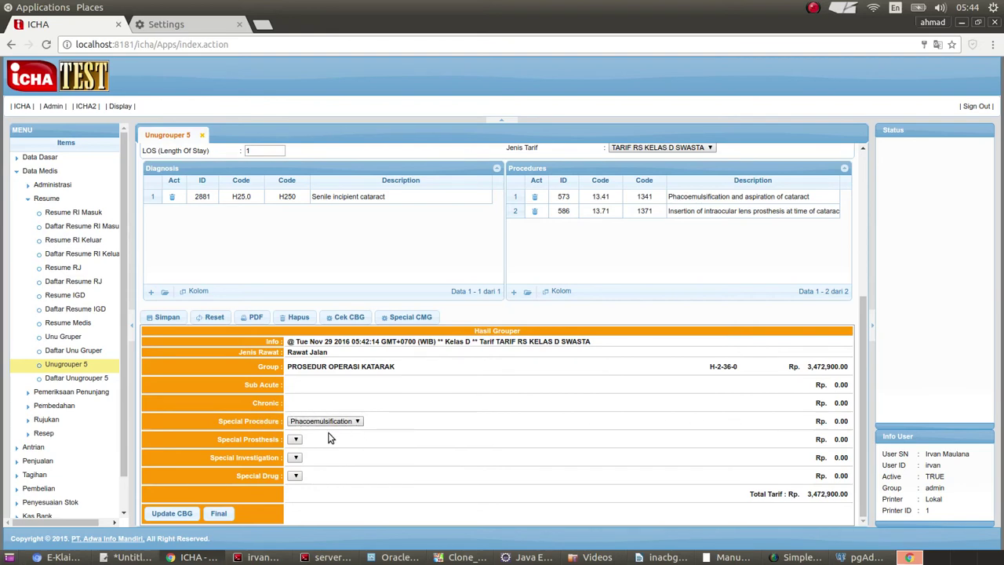
click(407, 320)
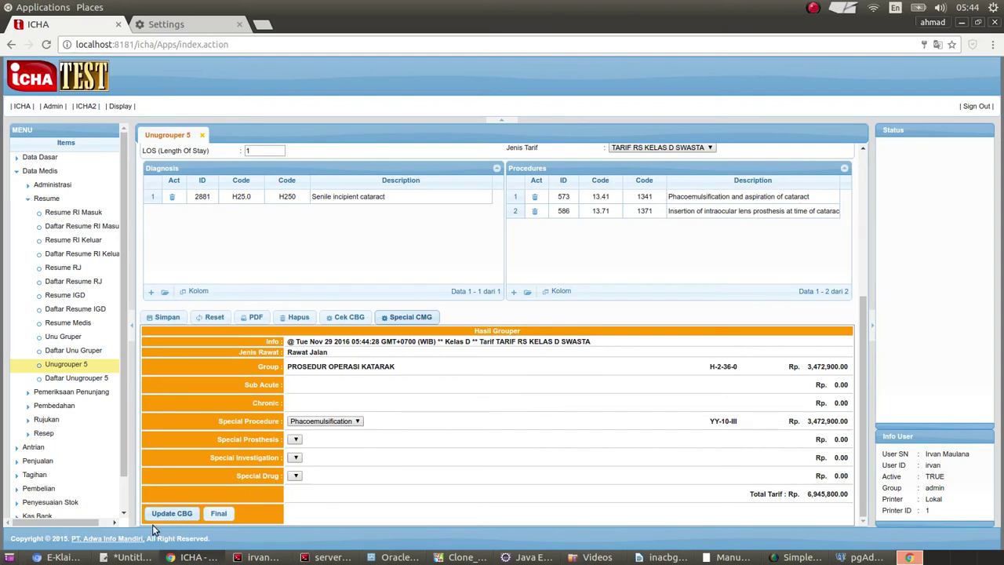
Switch to E-Klaim INACBG, reload the patient's claims, and open the 29 Nov 2016 claim to its Hasil Grouper.
click(70, 557)
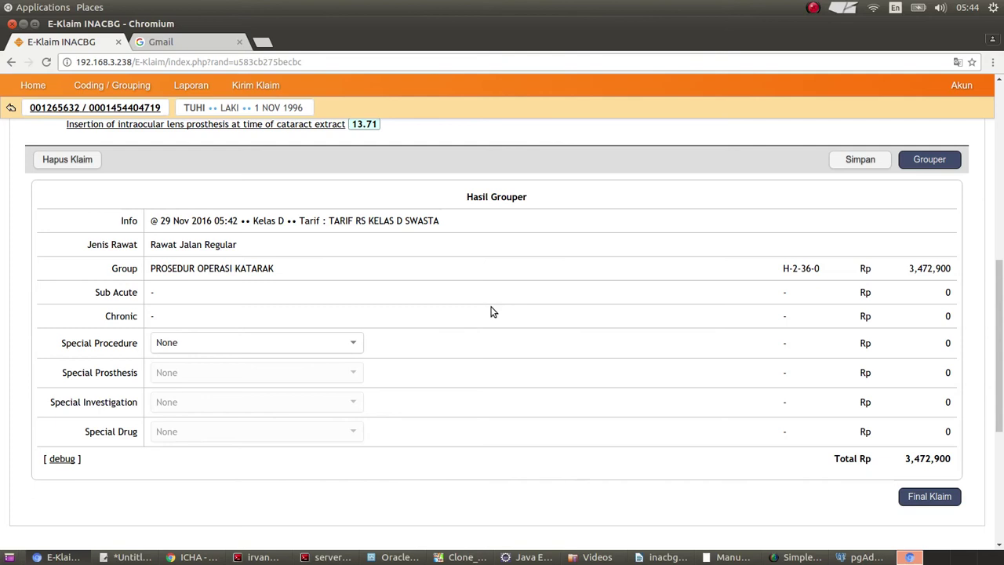
key(F5)
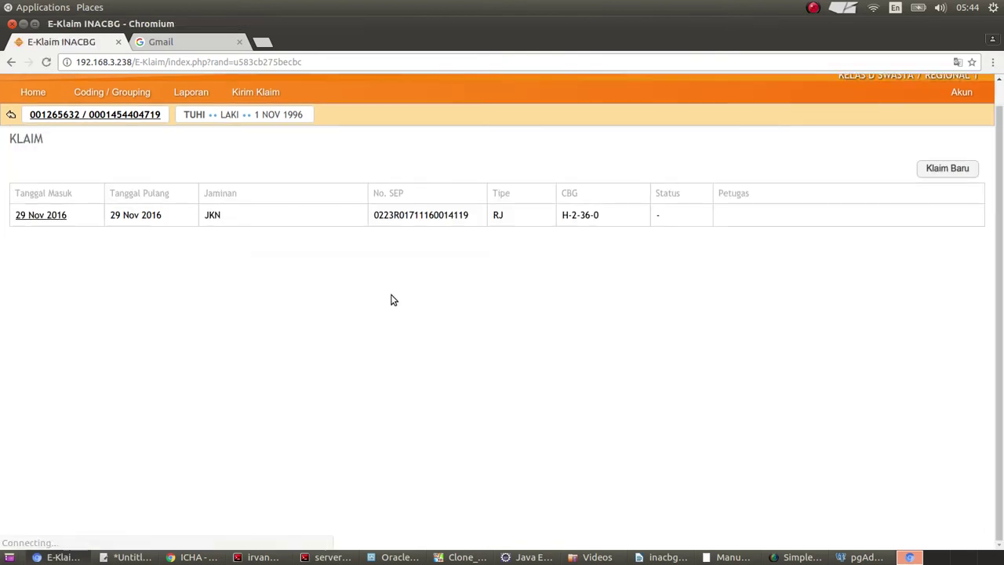
click(52, 222)
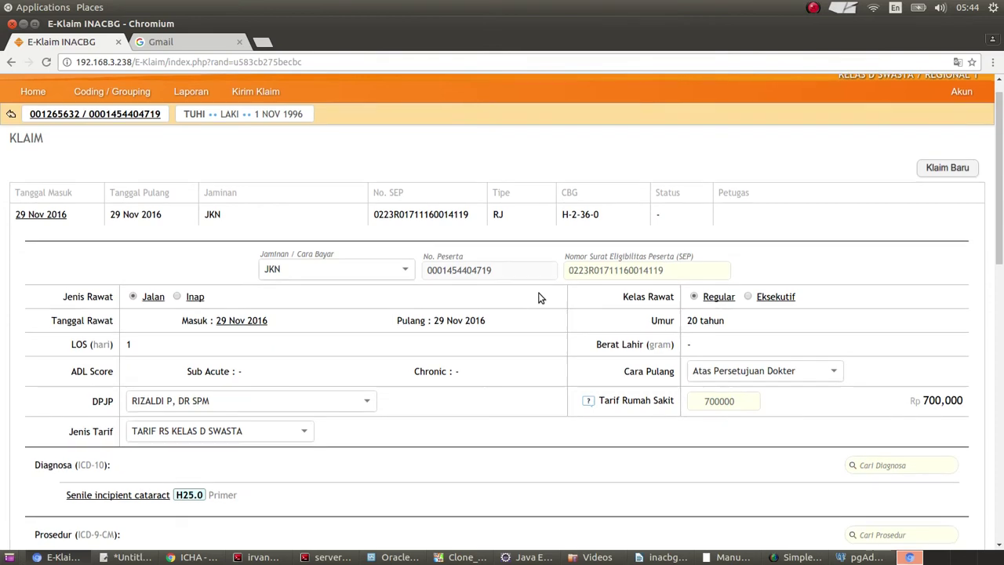
scroll(539, 298, down, 5)
scroll(539, 298, down, 4)
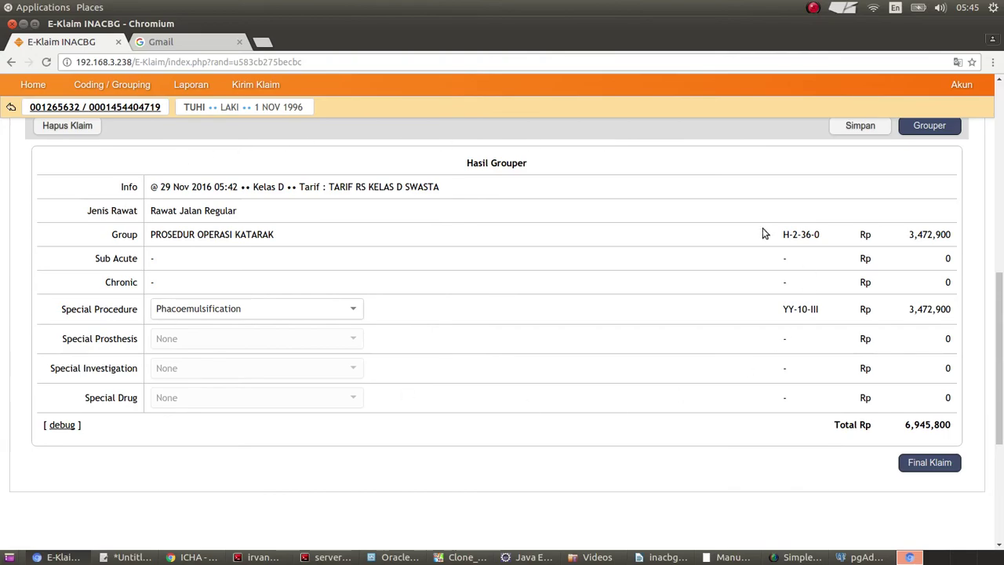
Compare the Hasil Grouper between ICHA and E-Klaim INACBG, highlighting the Group description in each.
key(alt+Tab)
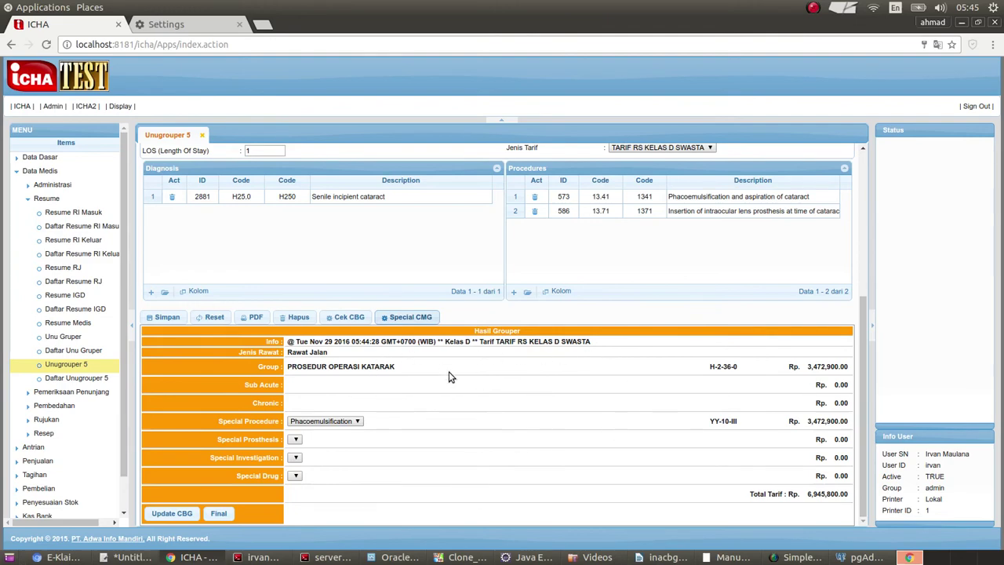
key(alt+Tab)
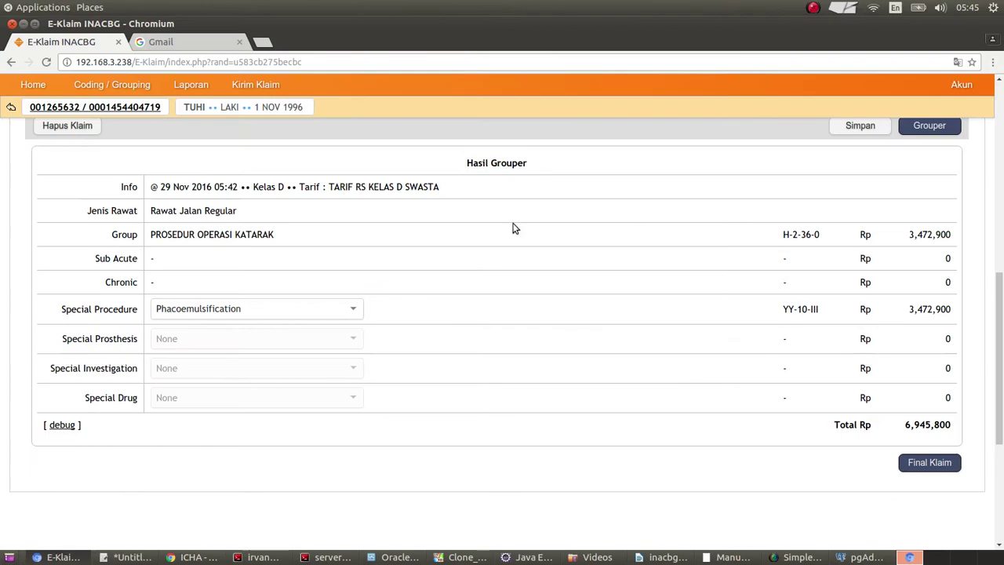
key(alt+Tab)
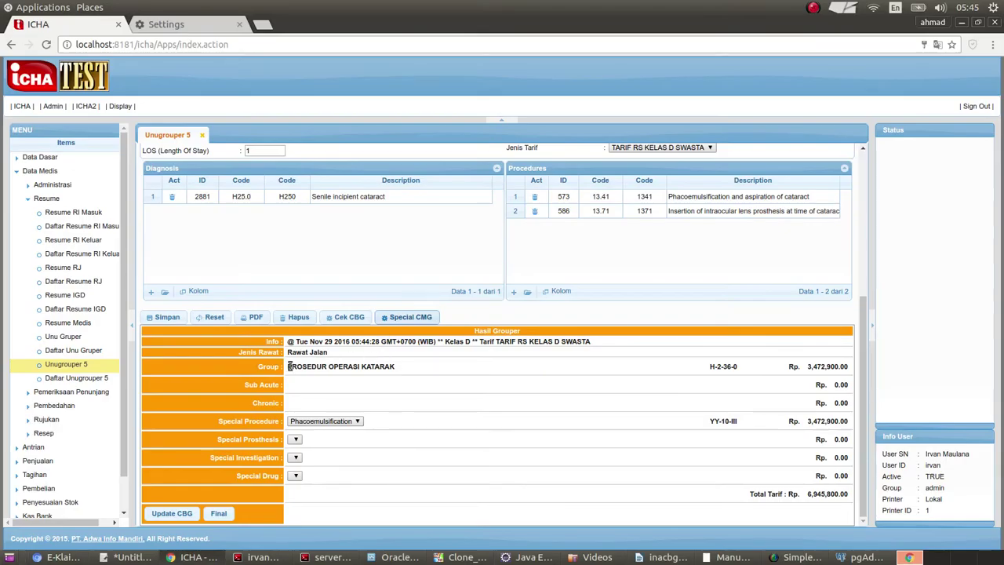
drag(291, 366, 398, 368)
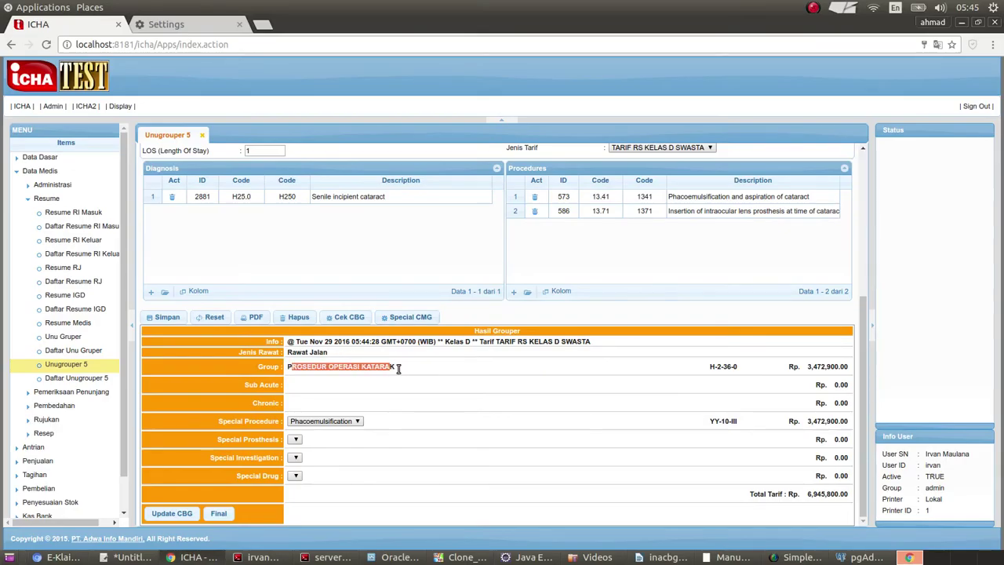
key(alt+Tab)
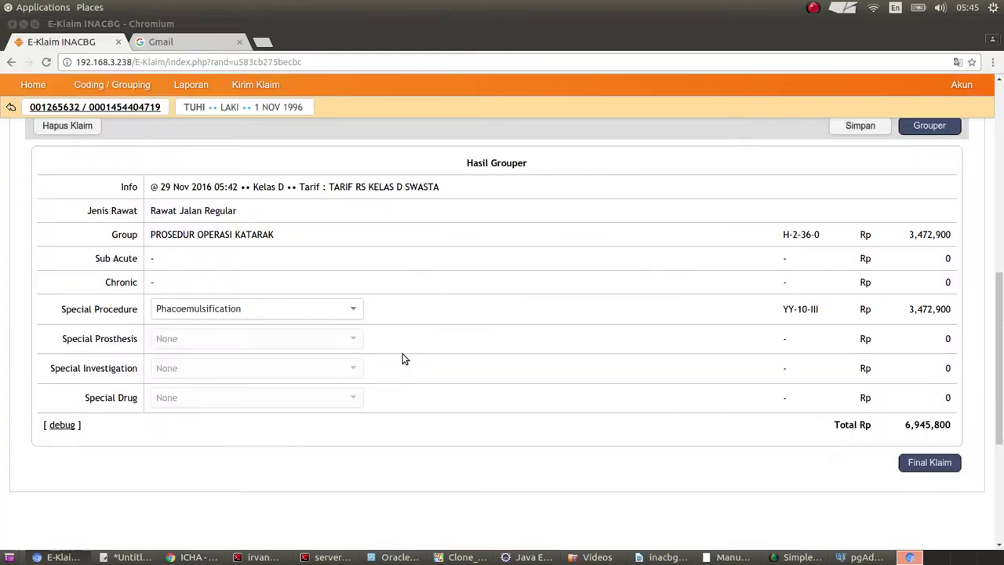
drag(155, 234, 284, 236)
Compare the total tariff in ICHA's Hasil Grouper with the total in E-Klaim INACBG, highlighting both amounts.
key(alt+Tab)
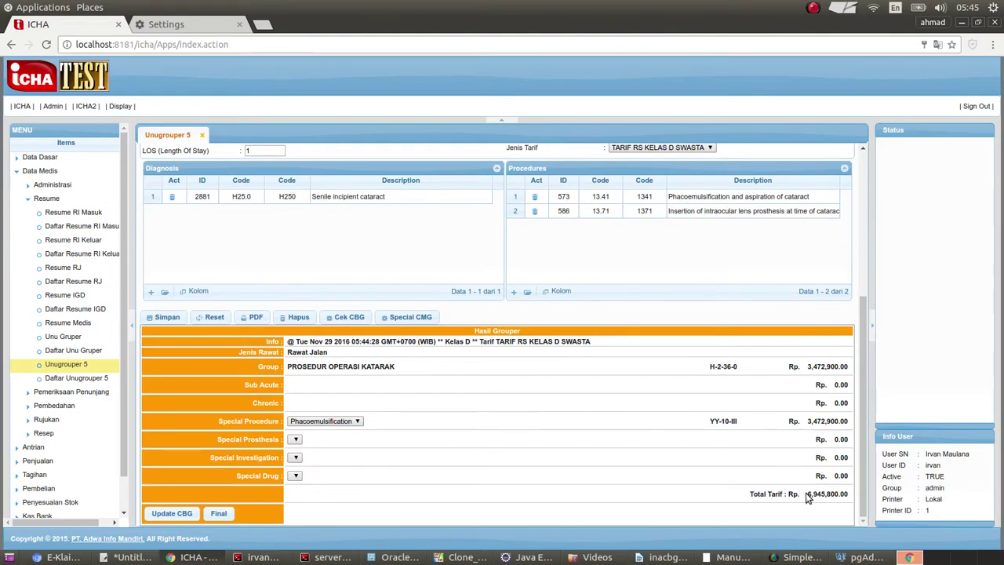
drag(807, 493, 850, 494)
key(alt+Tab)
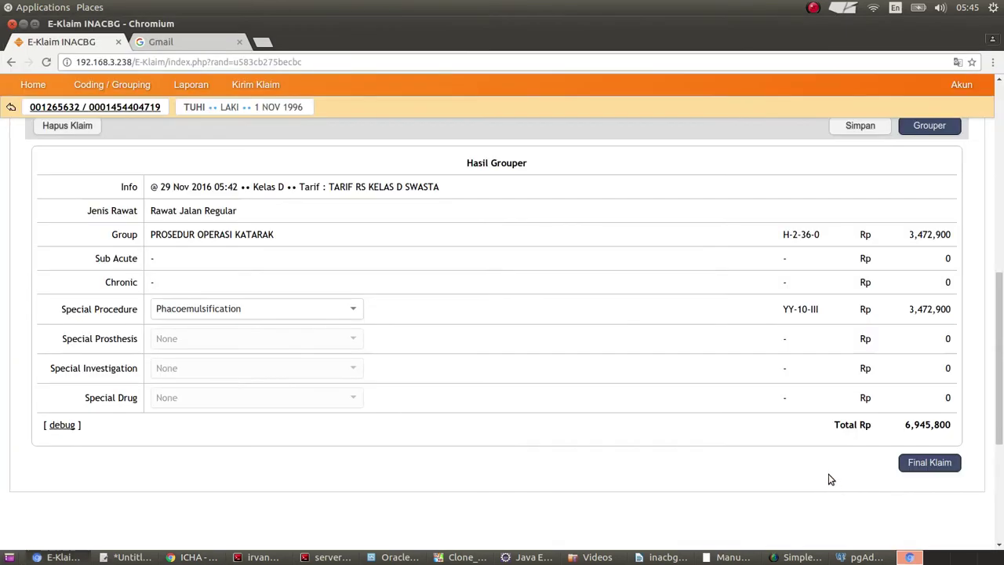
drag(902, 426, 952, 425)
key(alt+Tab)
click(772, 469)
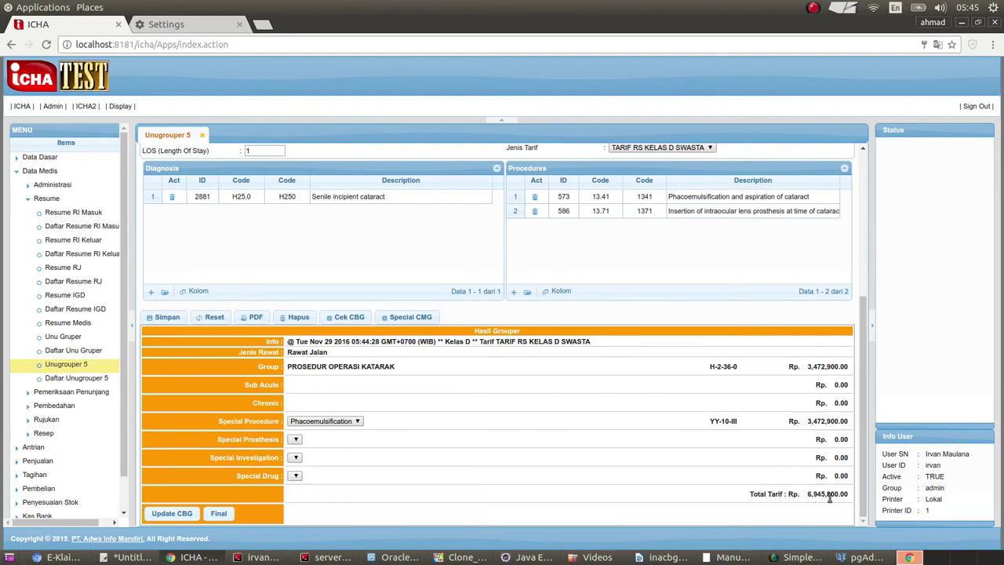
key(alt+Tab)
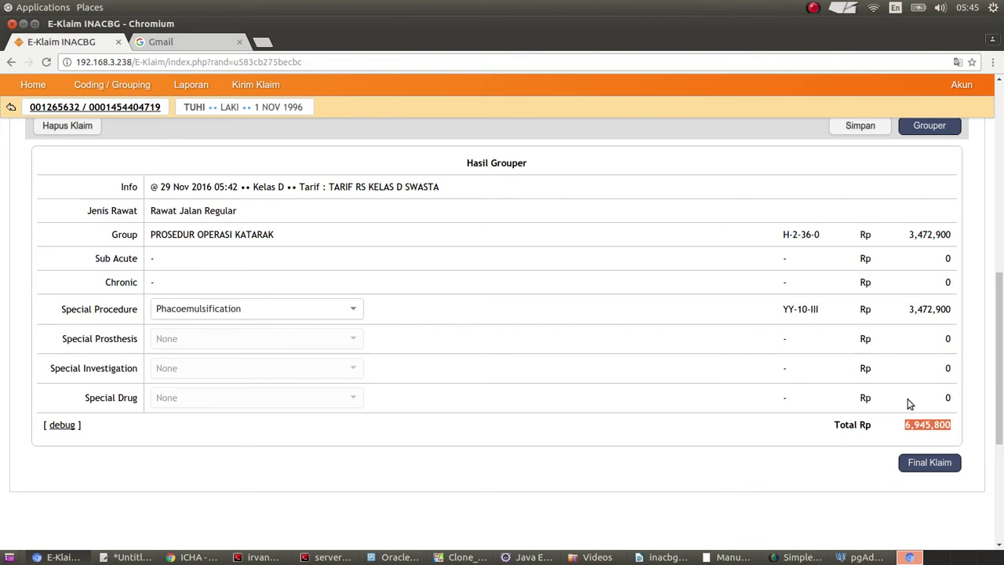
click(907, 398)
Return to ICHA and review the claim form from Identitas Pasien down to the Final option under Hasil Grouper.
key(alt+Tab)
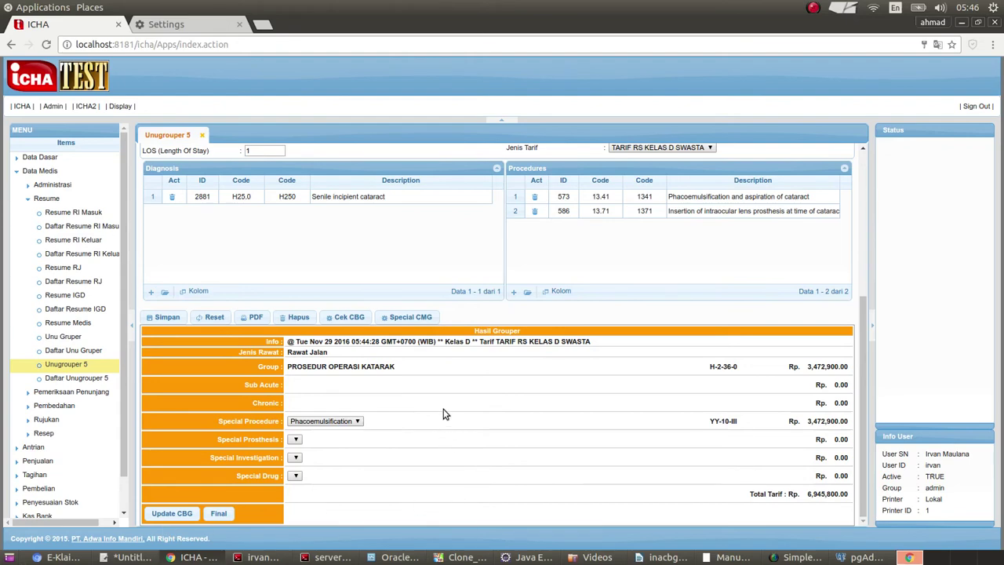
scroll(443, 415, up, 5)
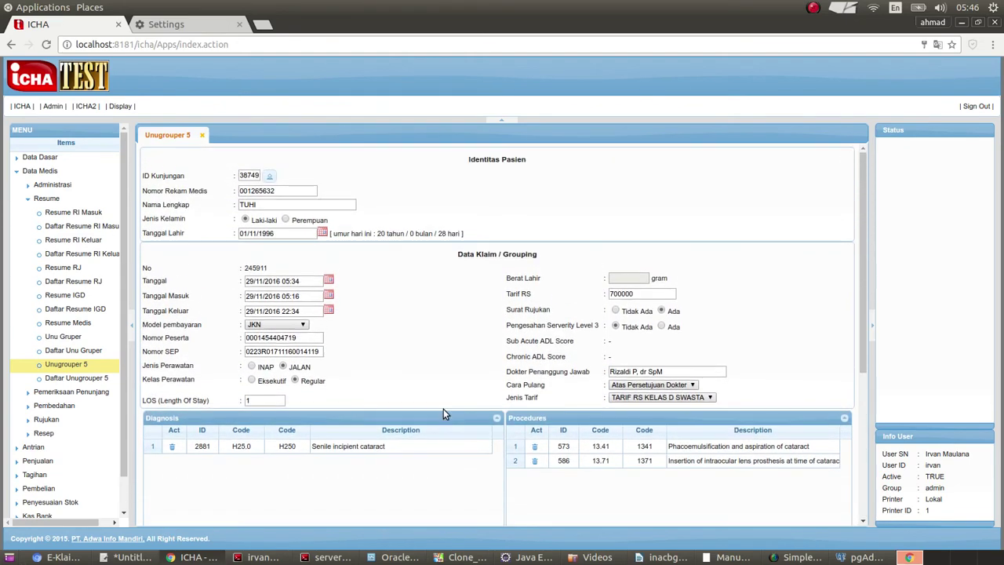
scroll(443, 414, down, 5)
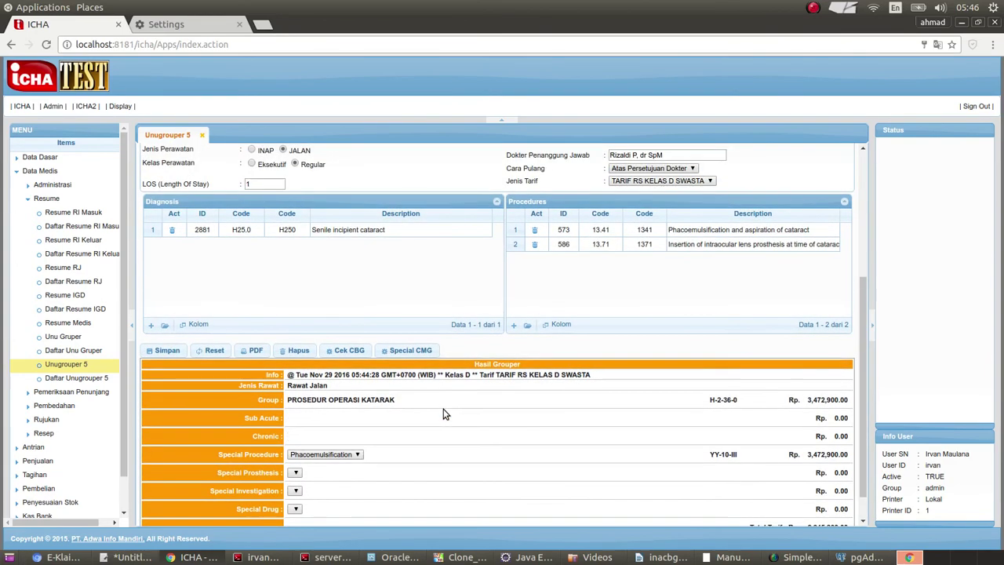
scroll(443, 414, down, 1)
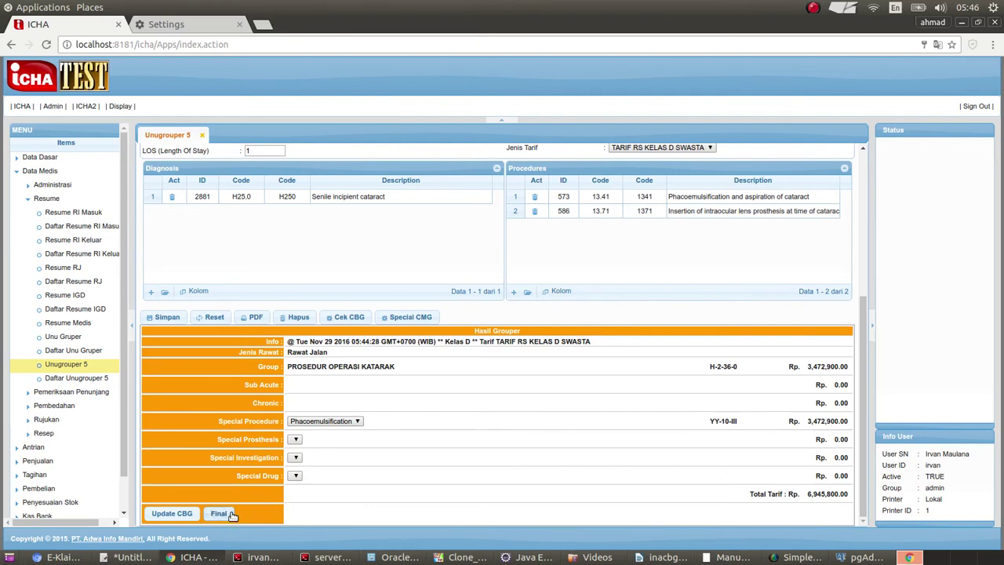
Read the Final entry in inacbg5tombol.doc and highlight the "Untuk finalisasi klaim" heading in the web service manual.
click(667, 557)
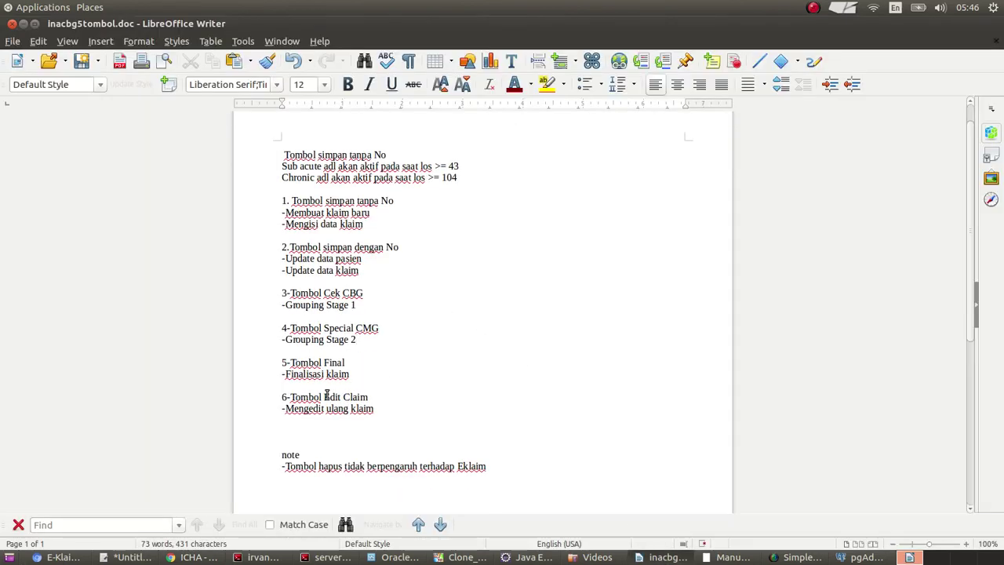
click(287, 376)
click(734, 560)
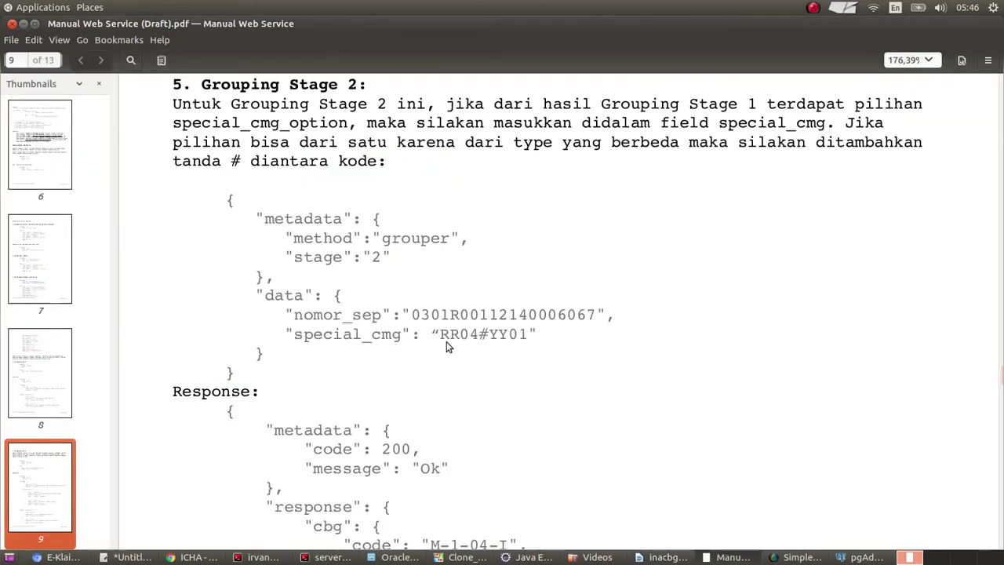
scroll(436, 300, down, 15)
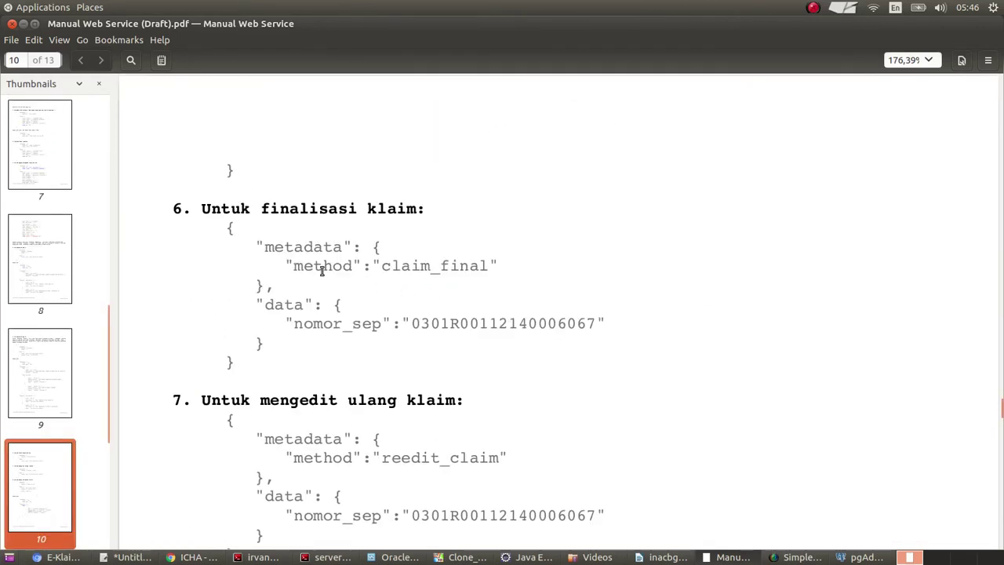
drag(202, 209, 428, 212)
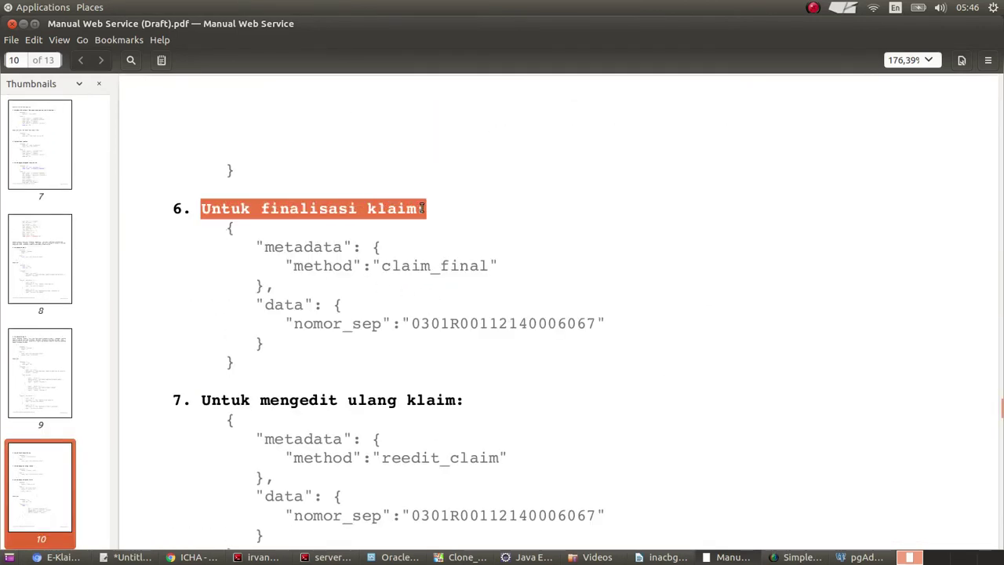
click(456, 217)
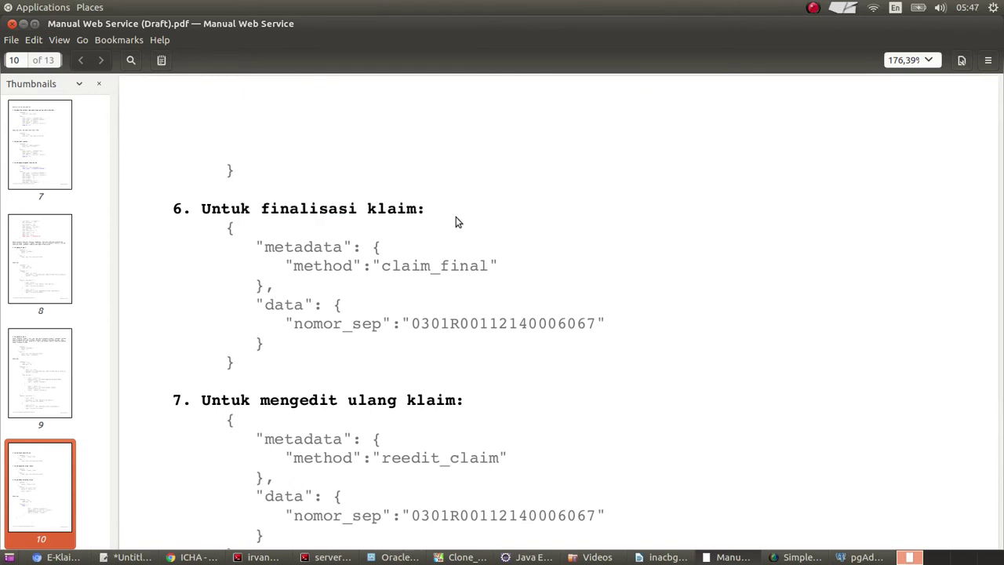
Locate the Final option in ICHA, check the 29 Nov 2016 claim's Status in E-Klaim INACBG, and return to ICHA.
click(194, 557)
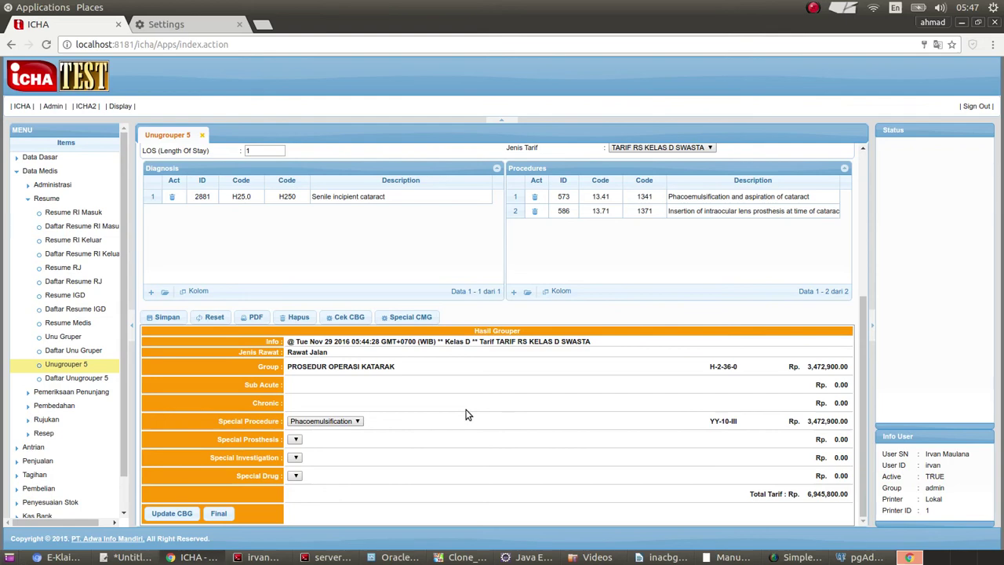
click(219, 514)
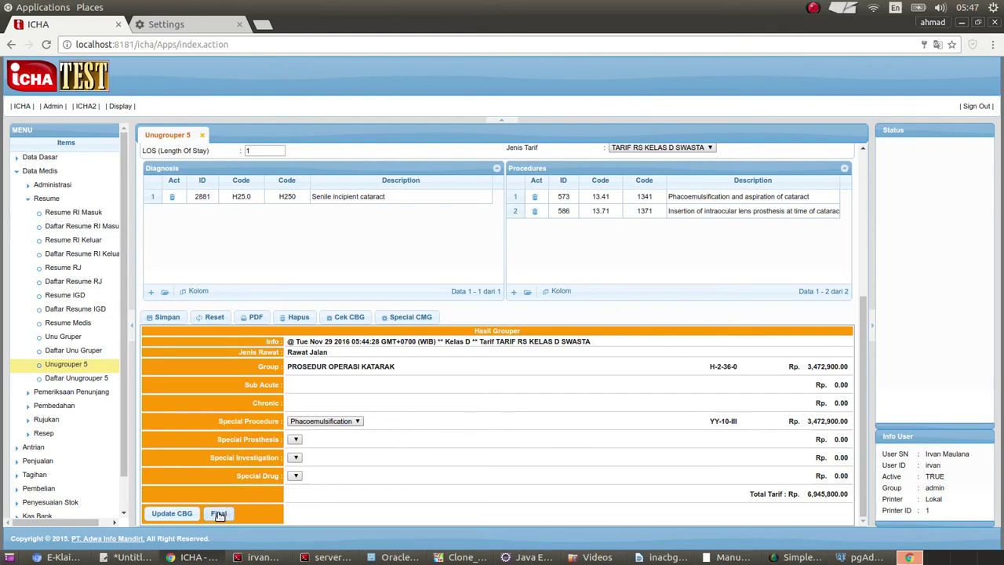
click(75, 558)
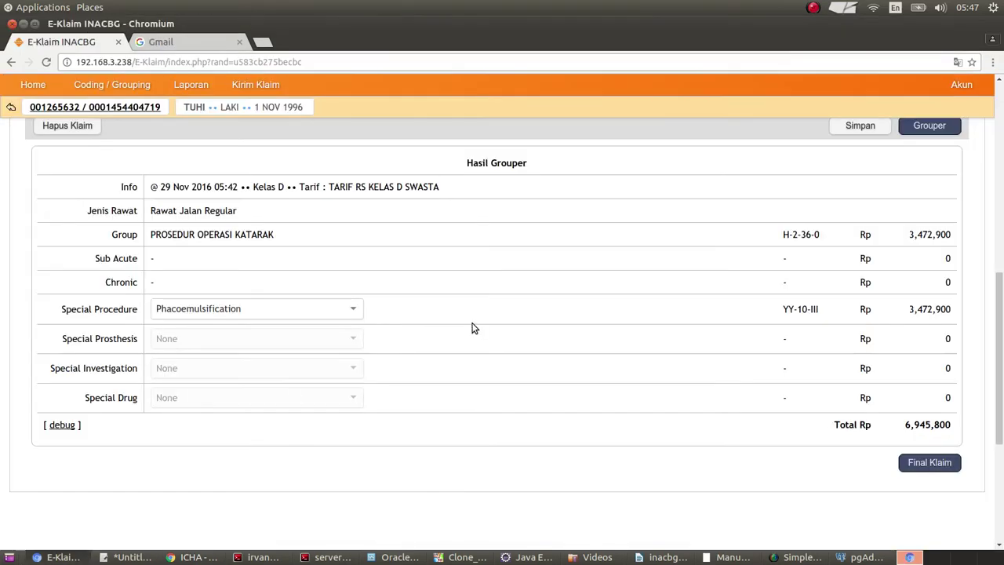
scroll(473, 328, up, 8)
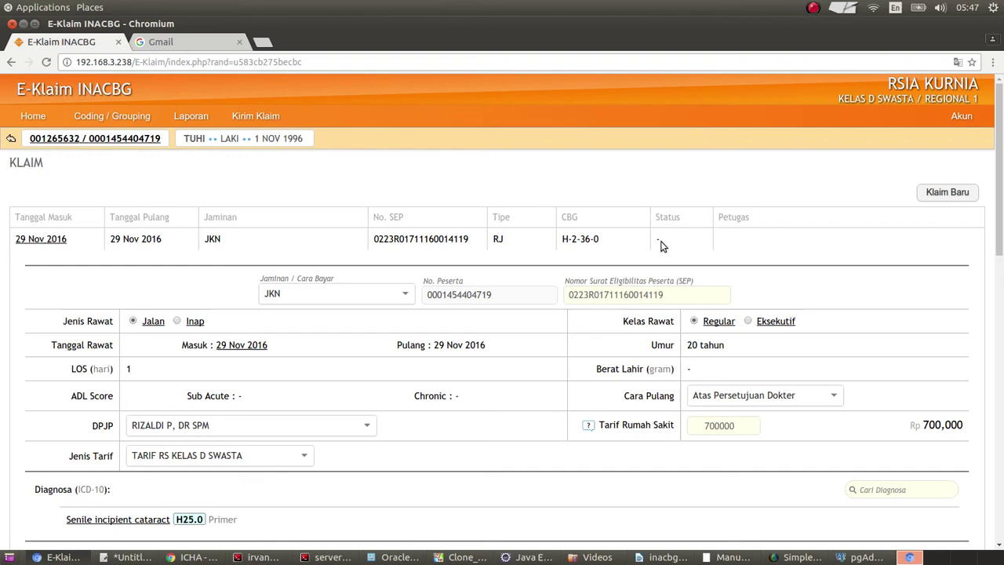
key(alt+Tab)
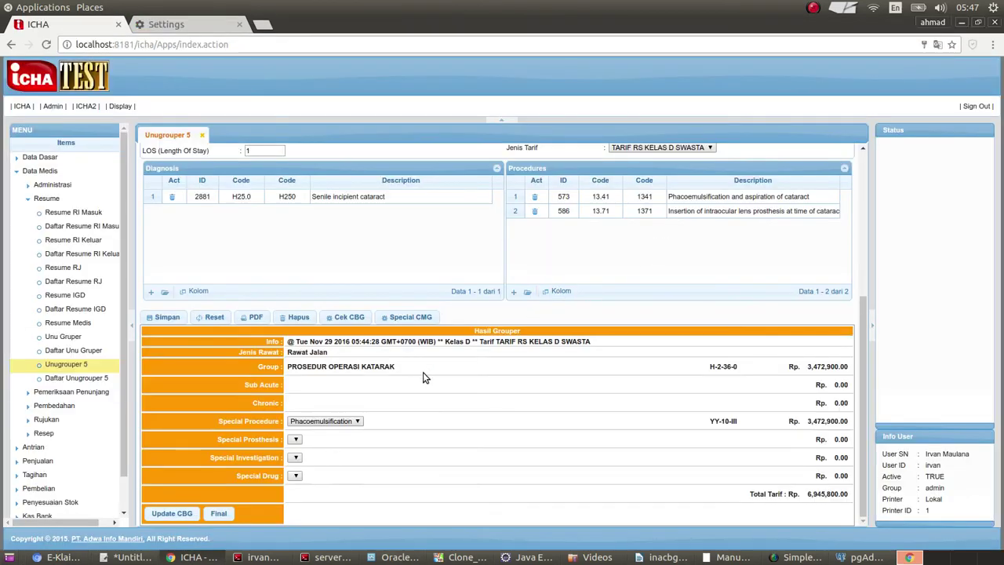
Finalise the claim in ICHA, check the 29 Nov 2016 claim's Status in E-Klaim INACBG, and return to ICHA.
click(218, 514)
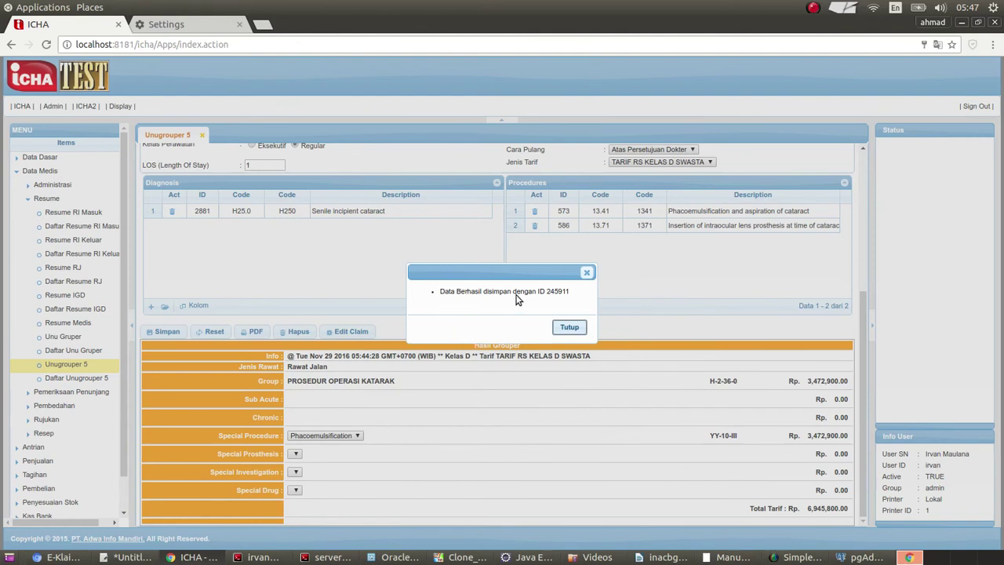
click(568, 327)
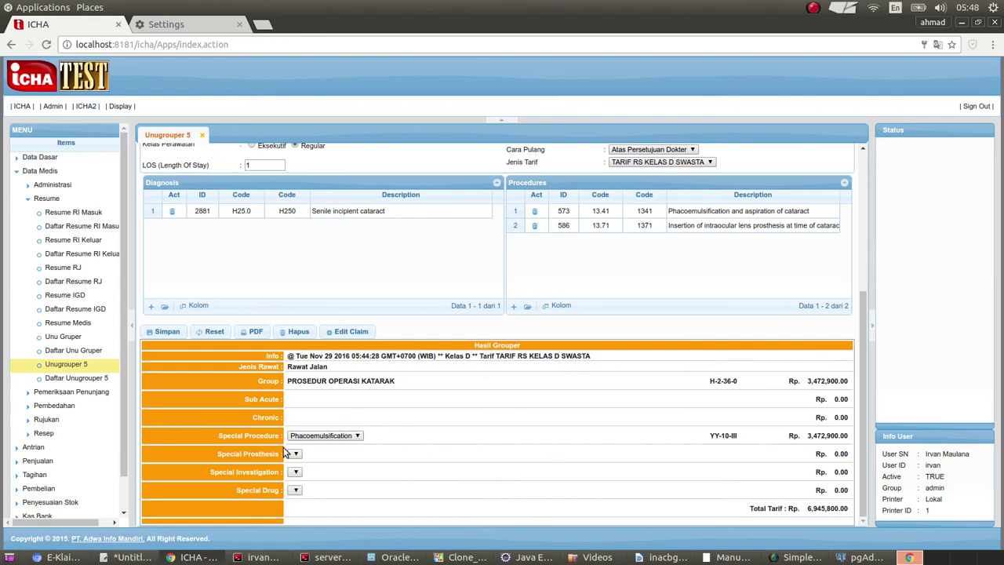
click(86, 557)
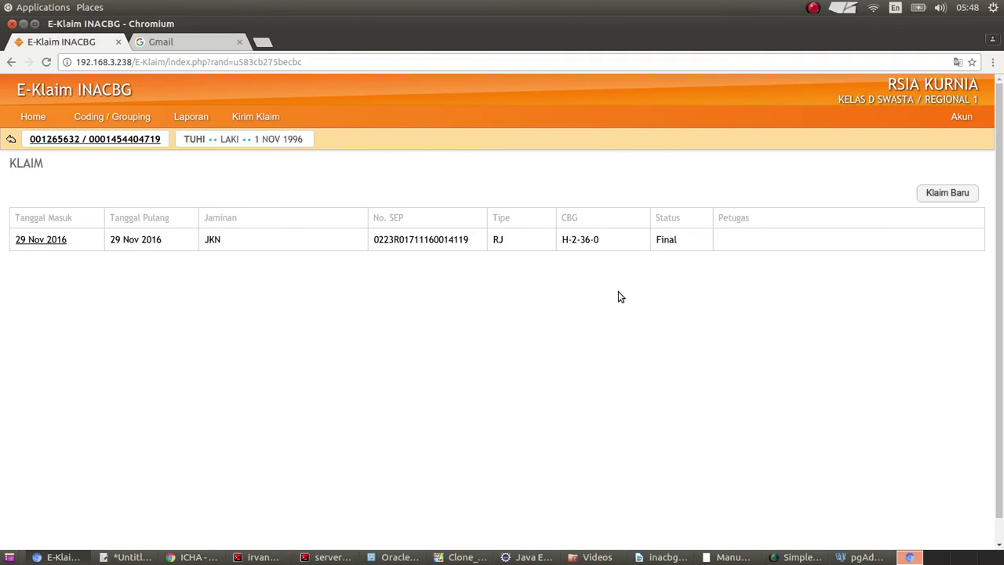
key(alt+Tab)
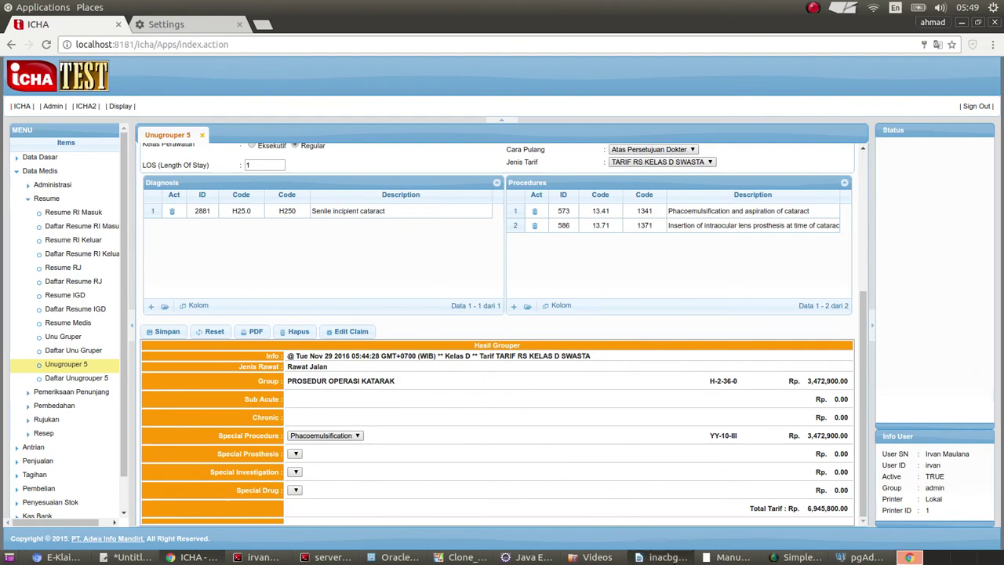
Read the Edit Claim entry in inacbg5tombol.doc and highlight the "Untuk mengedit ulang klaim" heading in the web service manual.
click(665, 556)
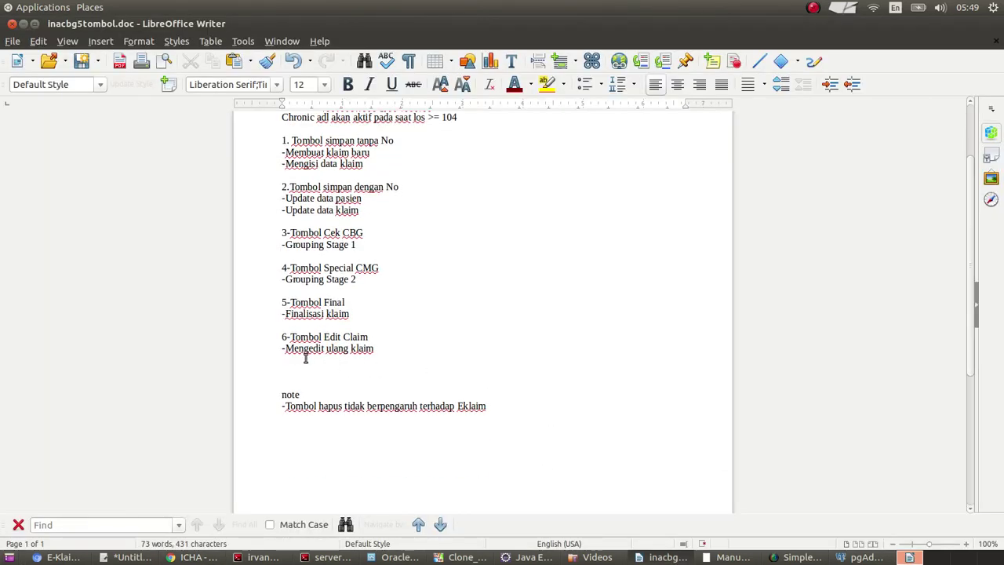
click(286, 348)
click(376, 349)
click(726, 556)
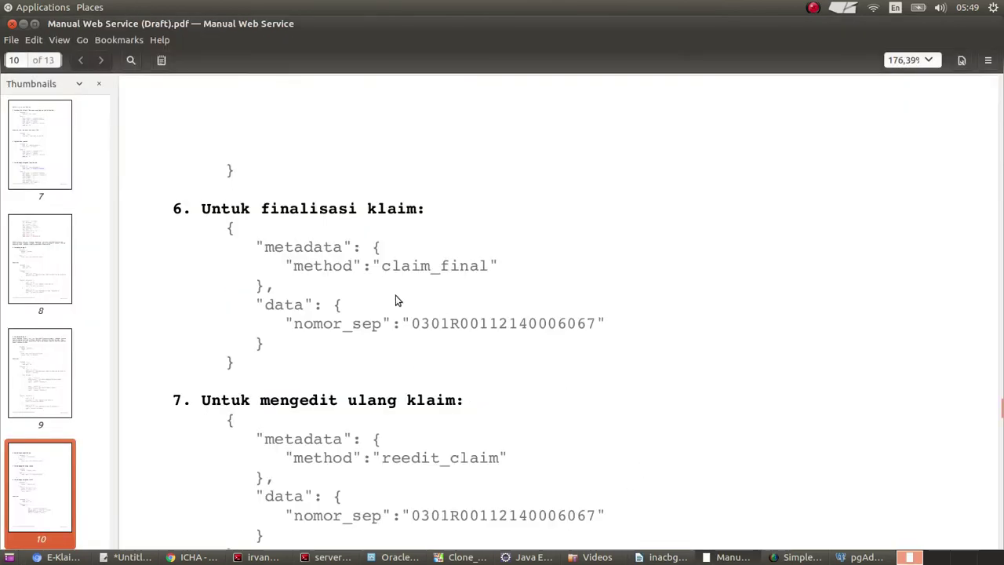
scroll(395, 300, down, 4)
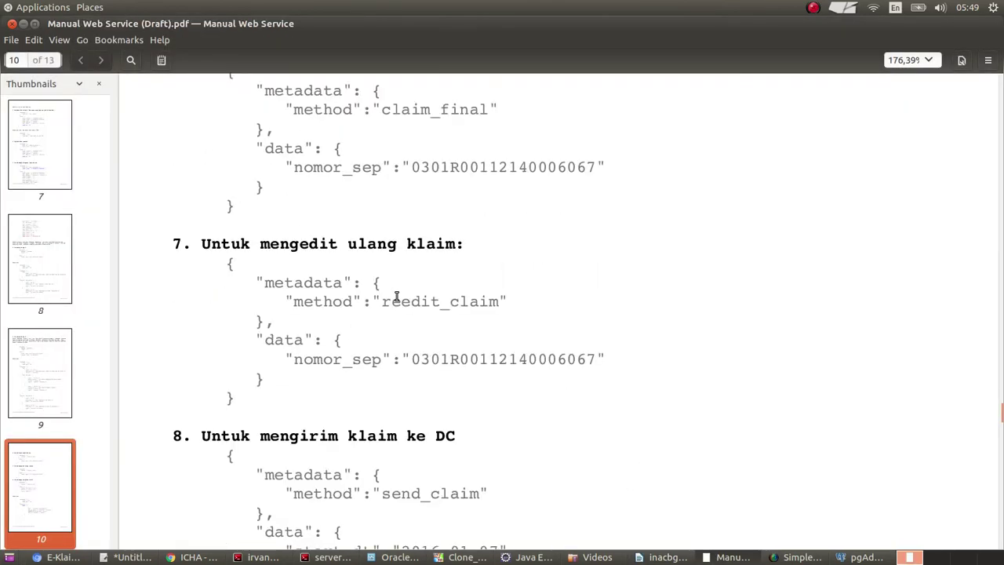
drag(201, 243, 476, 246)
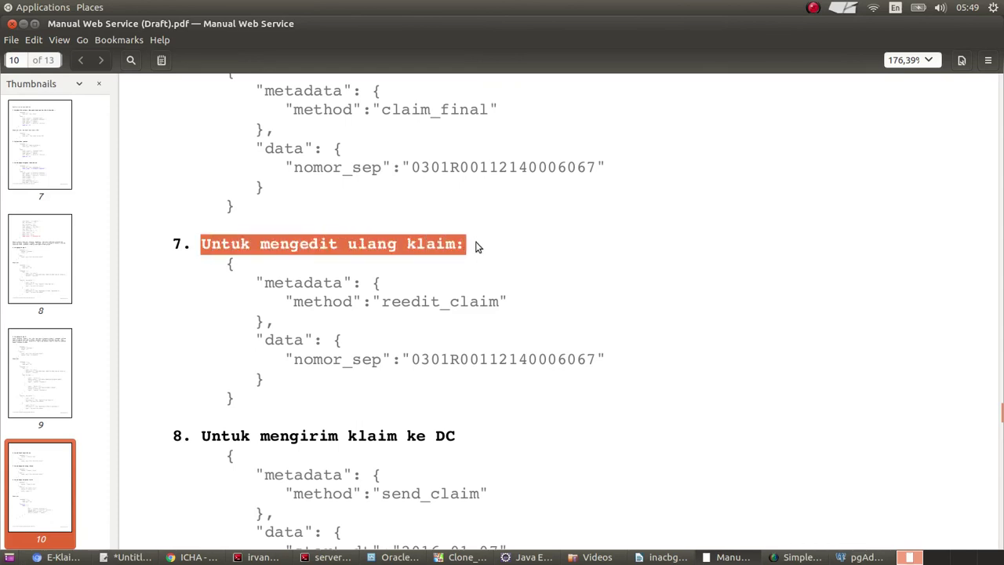
click(477, 246)
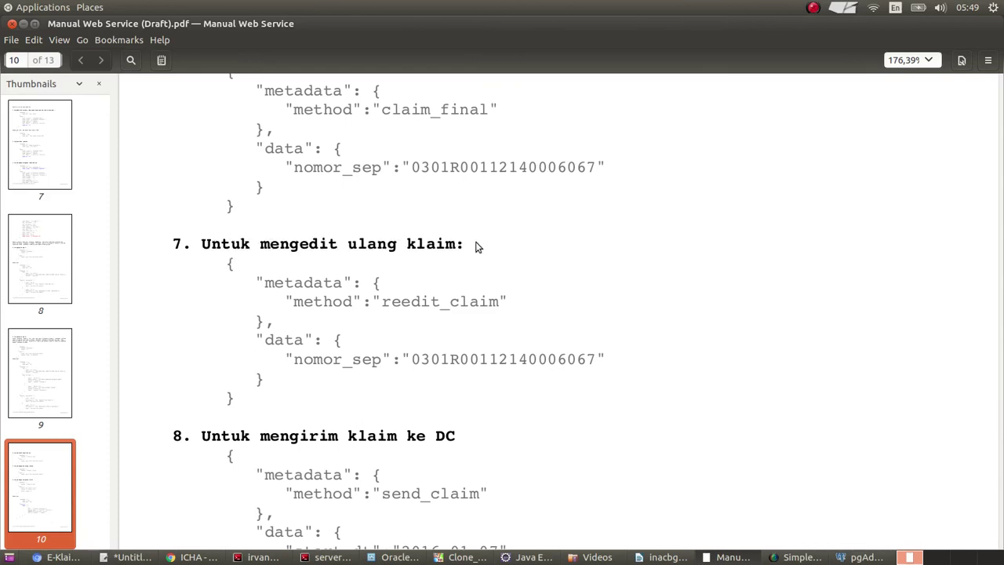
Refresh the claim list in E-Klaim INACBG to recheck the finalised claim's Status, and return to ICHA.
click(193, 555)
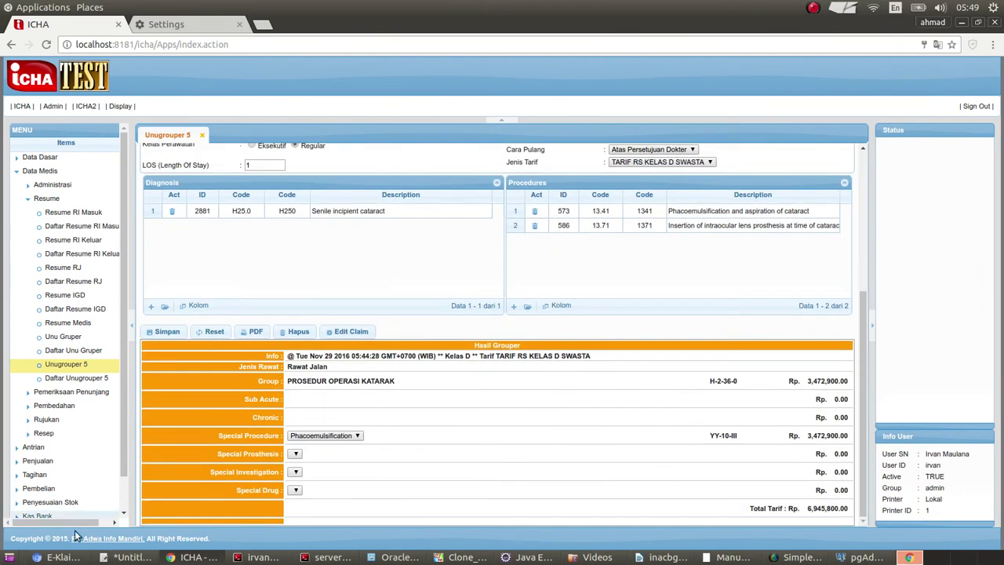
click(62, 558)
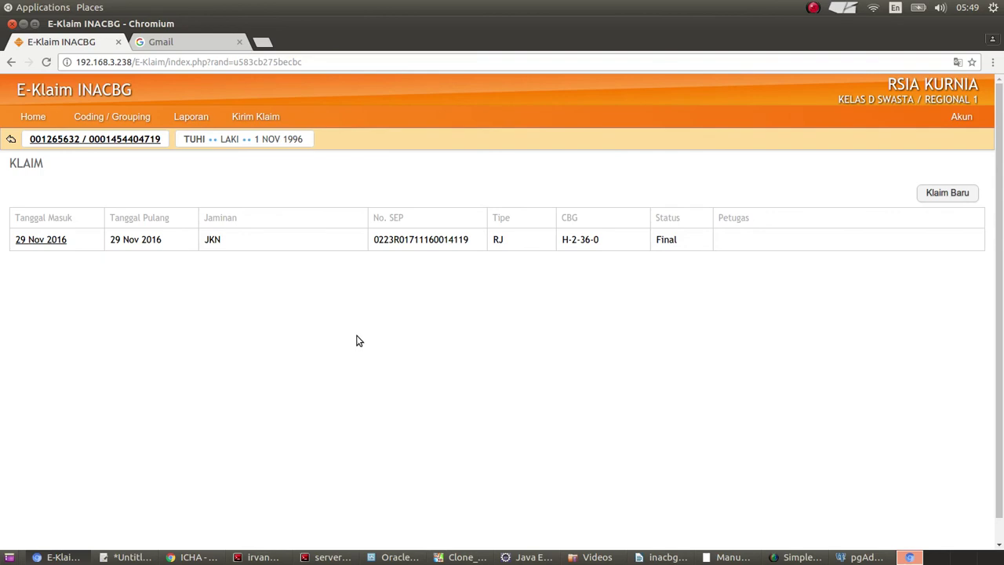
key(F5)
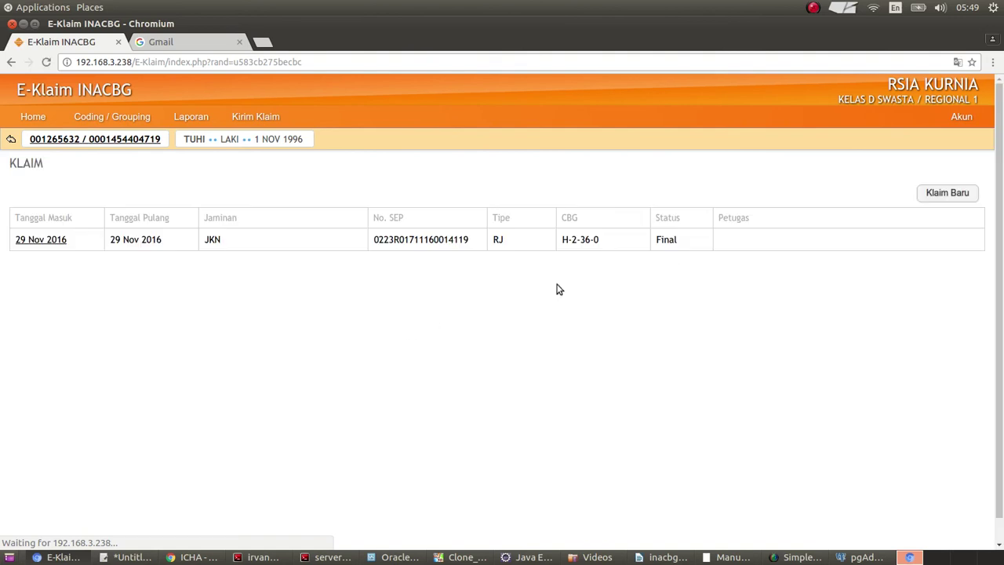
key(alt+Tab)
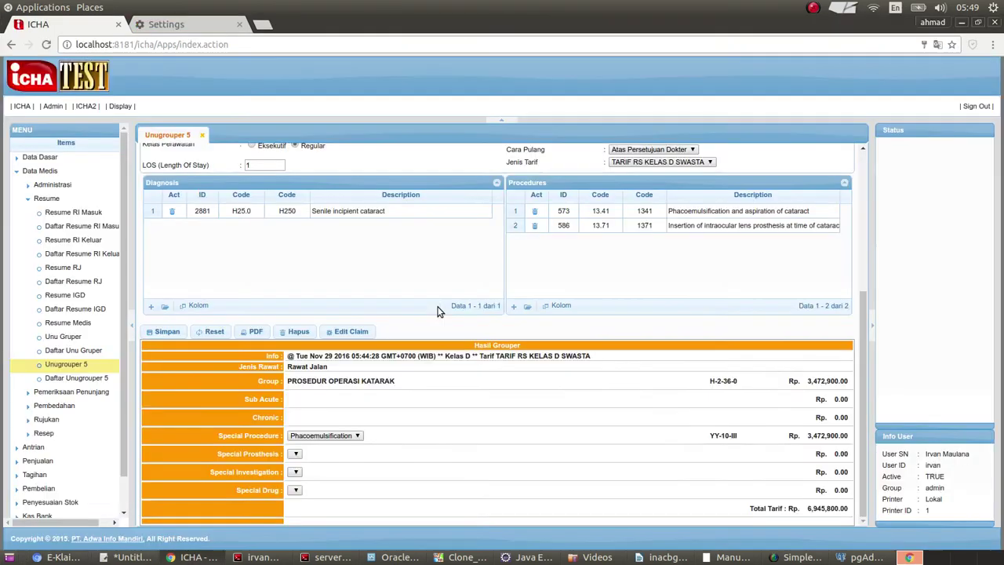
Reopen the finalised claim with Edit Claim, accepting the cancellation of its final status.
click(350, 332)
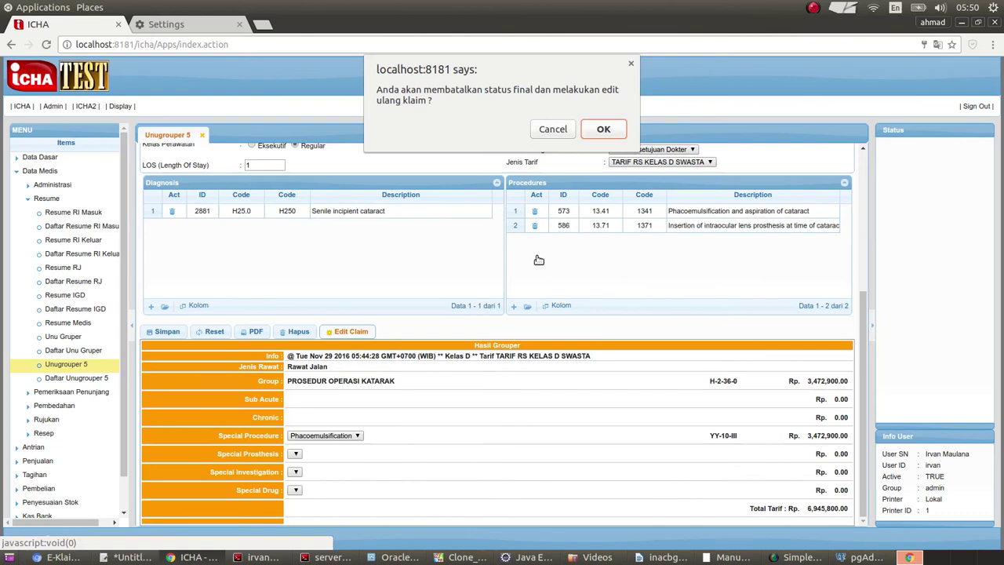
click(592, 135)
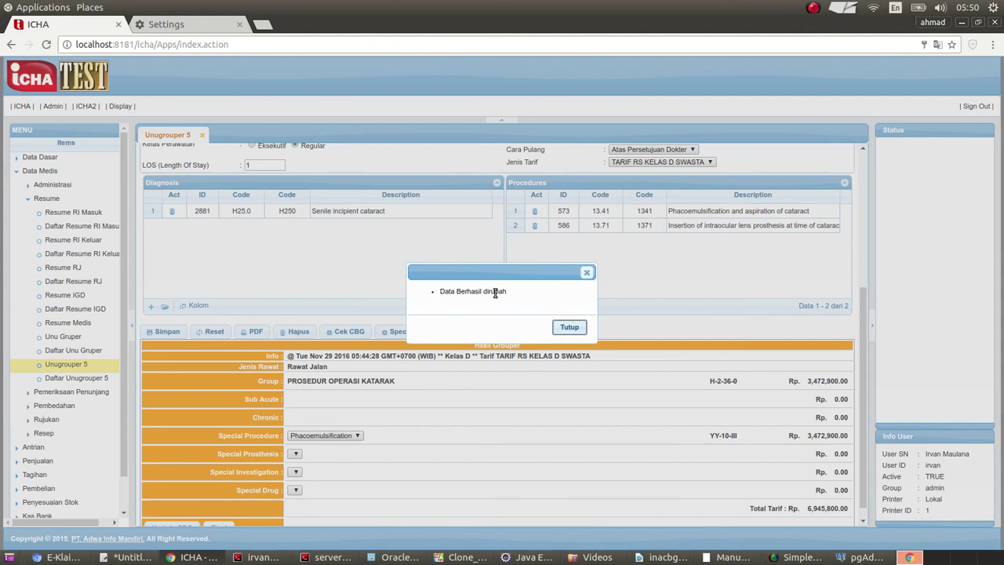
click(569, 328)
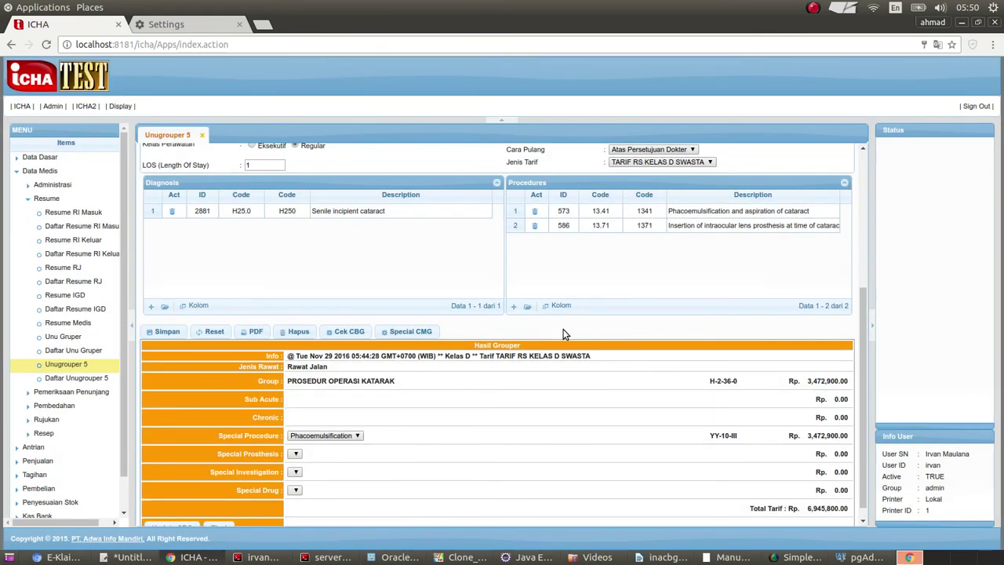
scroll(563, 332, down, 1)
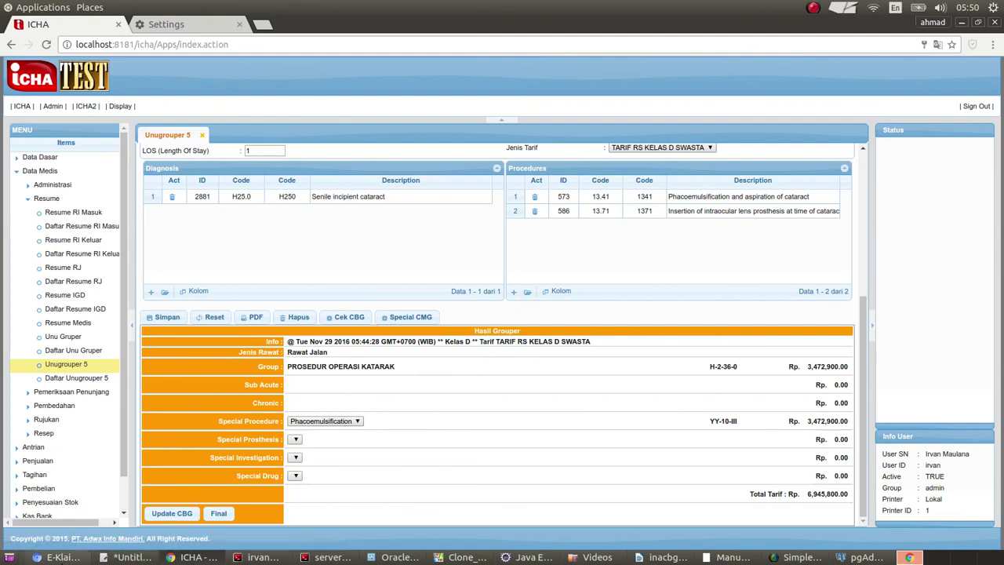
Refresh the E-Klaim INACBG claim list to check the reopened claim's Status, and return to ICHA.
click(61, 558)
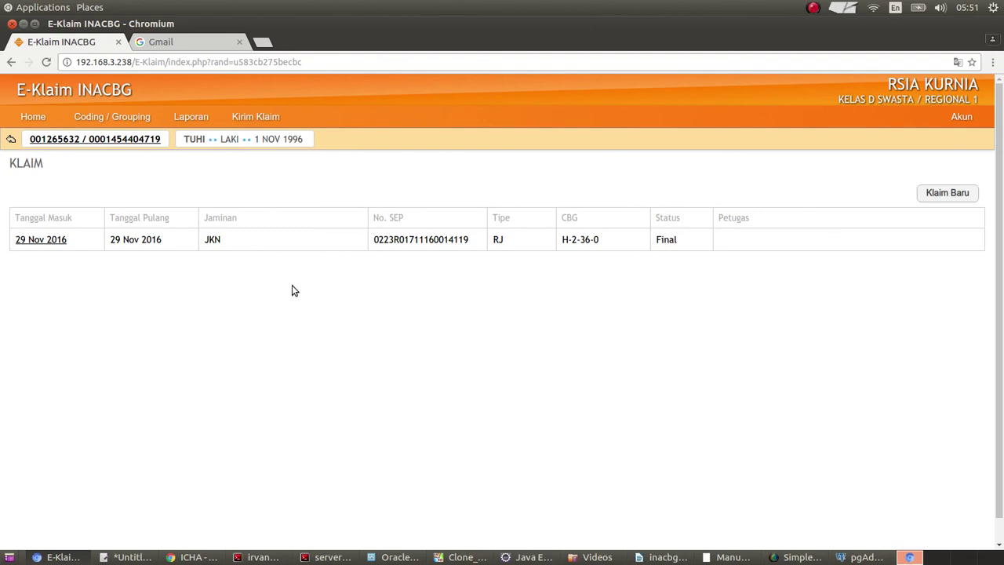
key(F5)
key(alt+Tab)
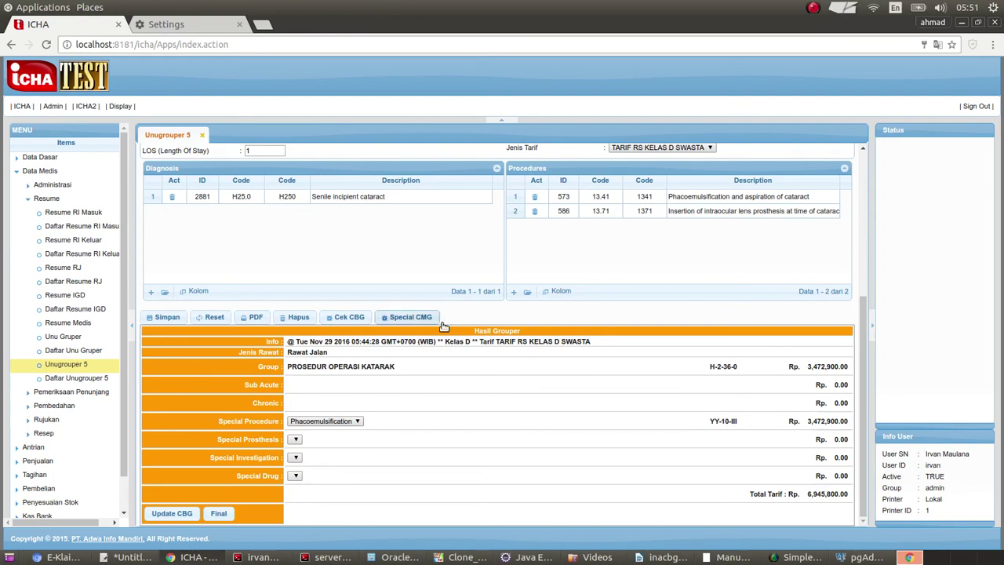
Set Tarif RS to 800000 under Data Klaim / Grouping and save the claim.
scroll(371, 287, up, 2)
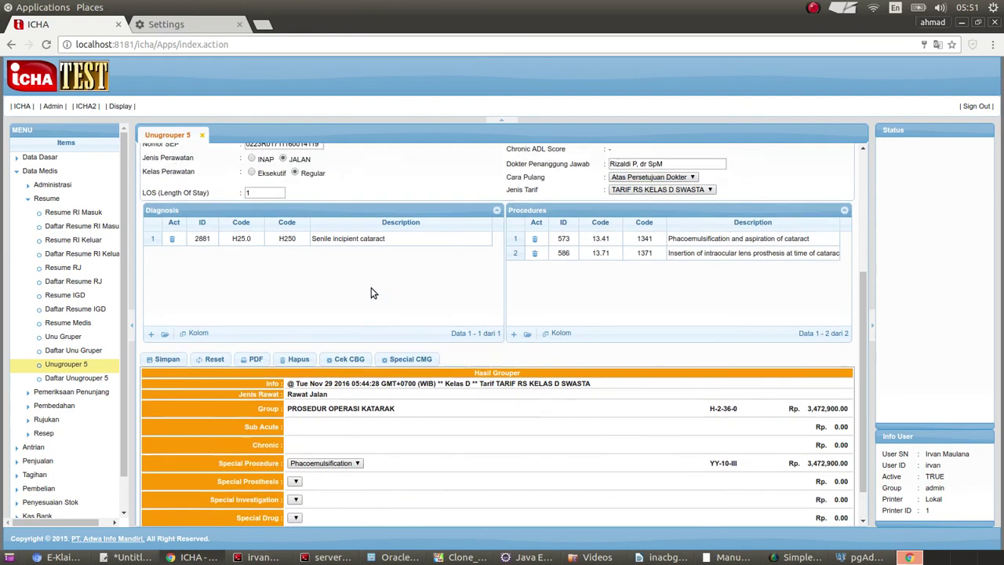
scroll(373, 292, up, 1)
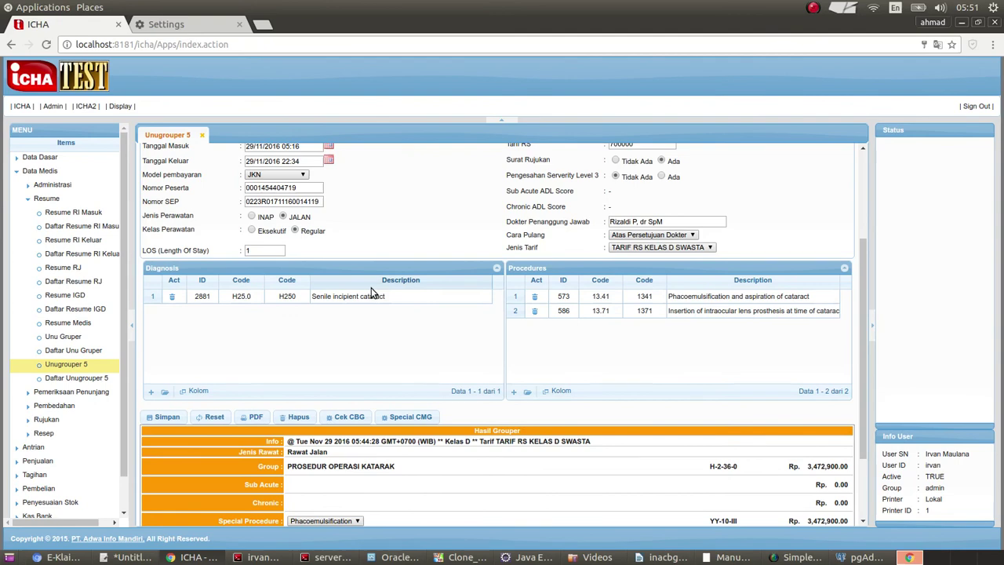
scroll(373, 292, up, 1)
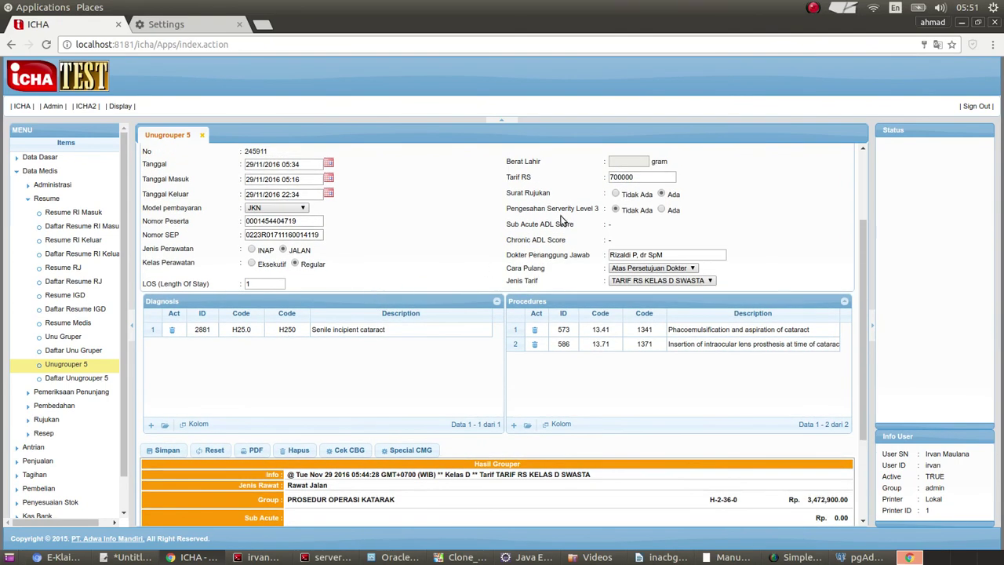
click(612, 177)
key(BackSpace)
text(8)
click(518, 214)
scroll(518, 214, down, 3)
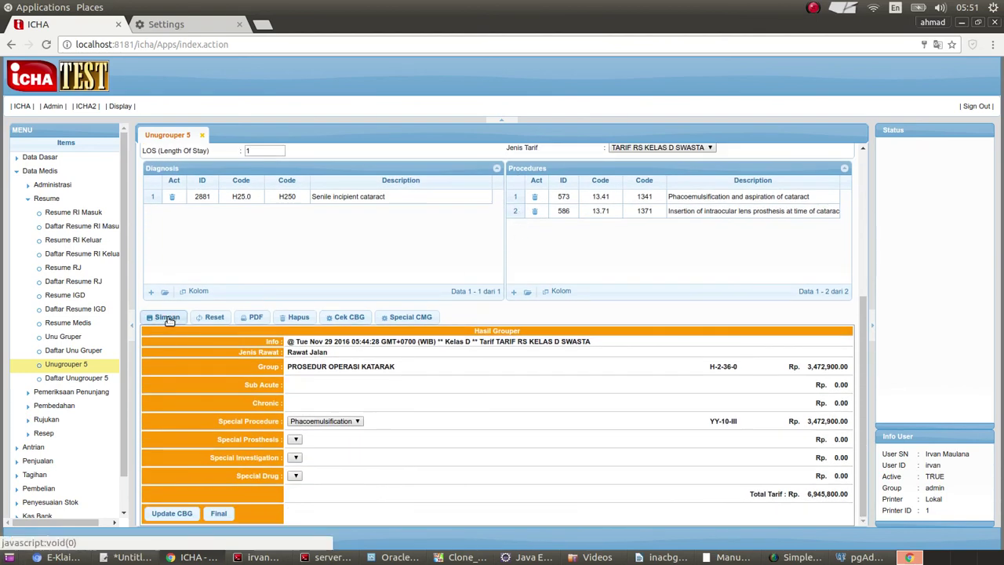
click(165, 317)
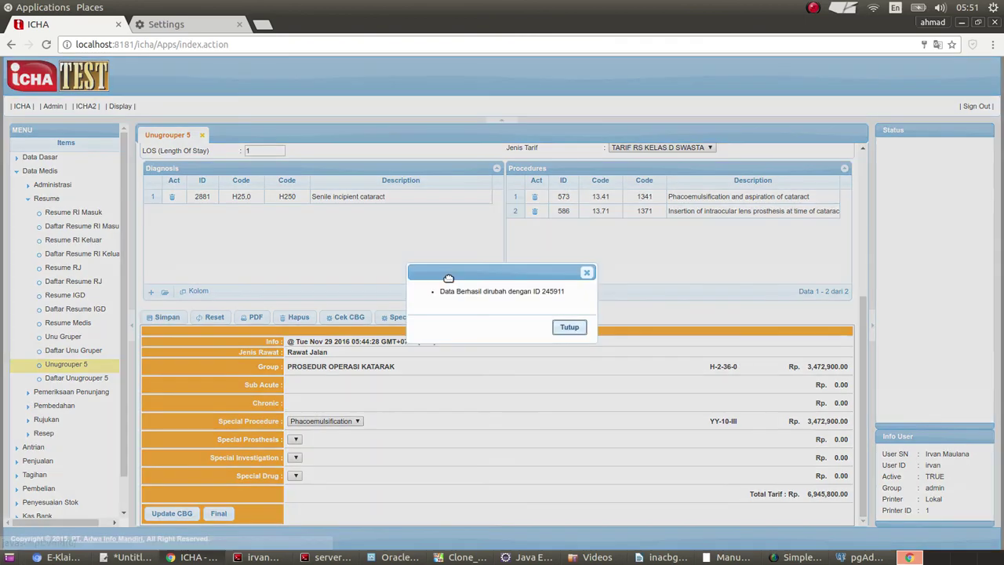
click(566, 326)
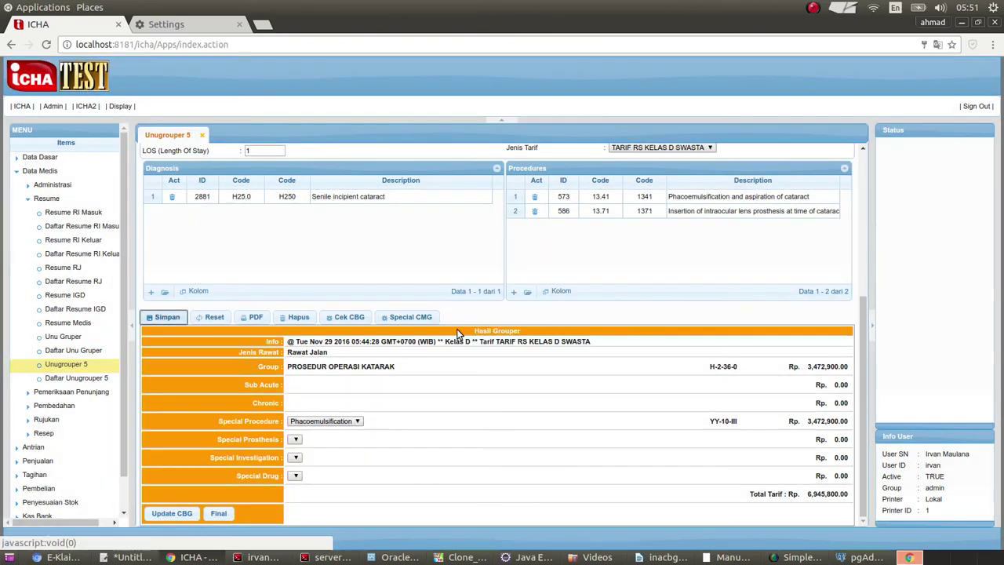
Regroup the claim with Cek CBG, choose Phacoemulsification as Special Procedure, and run Special CMG grouping.
click(349, 317)
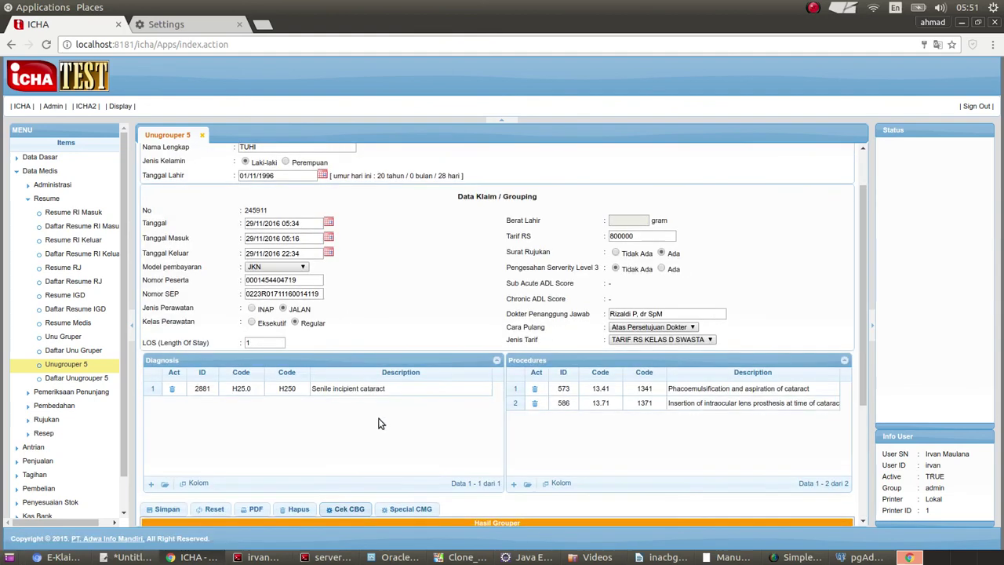
click(337, 423)
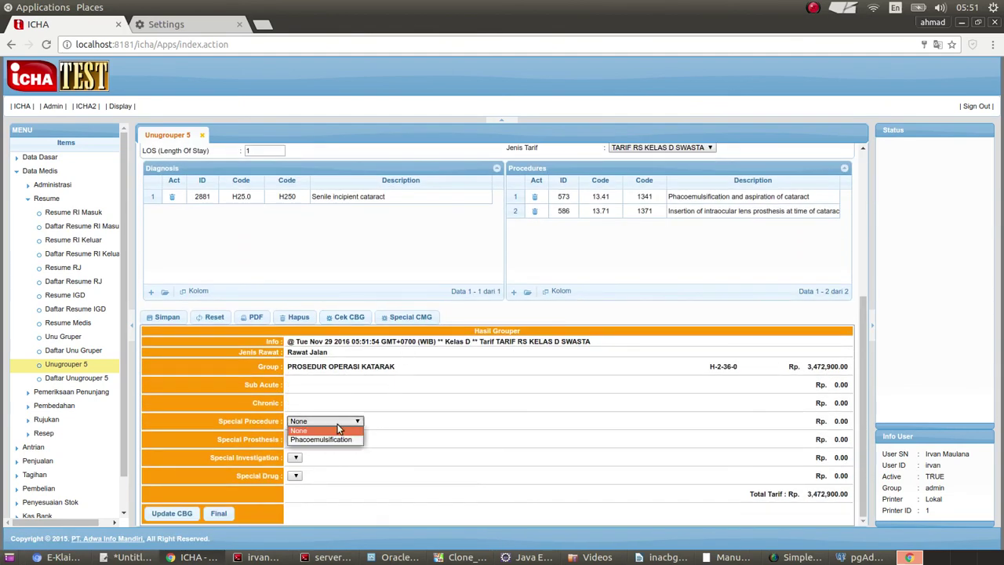
click(339, 440)
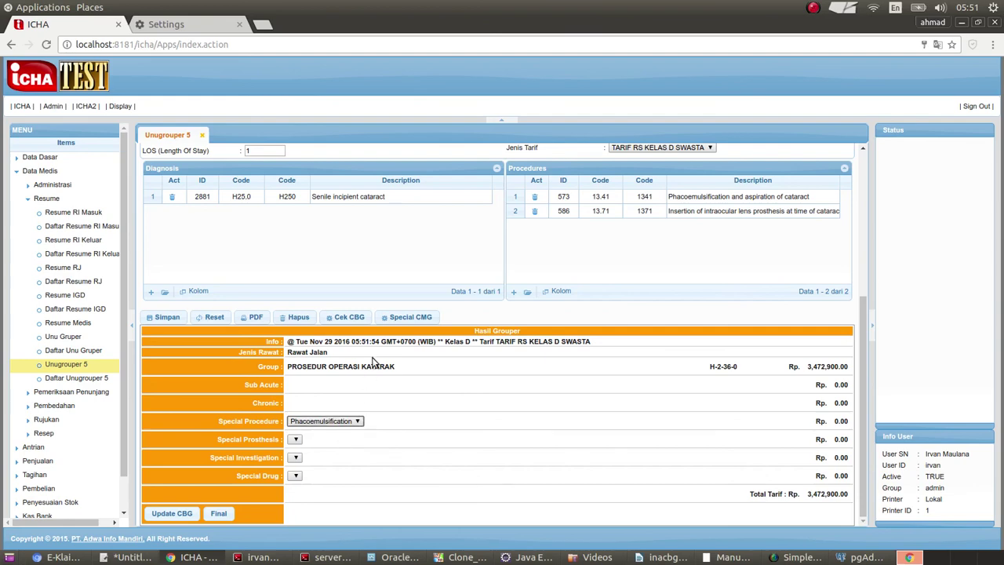
click(408, 317)
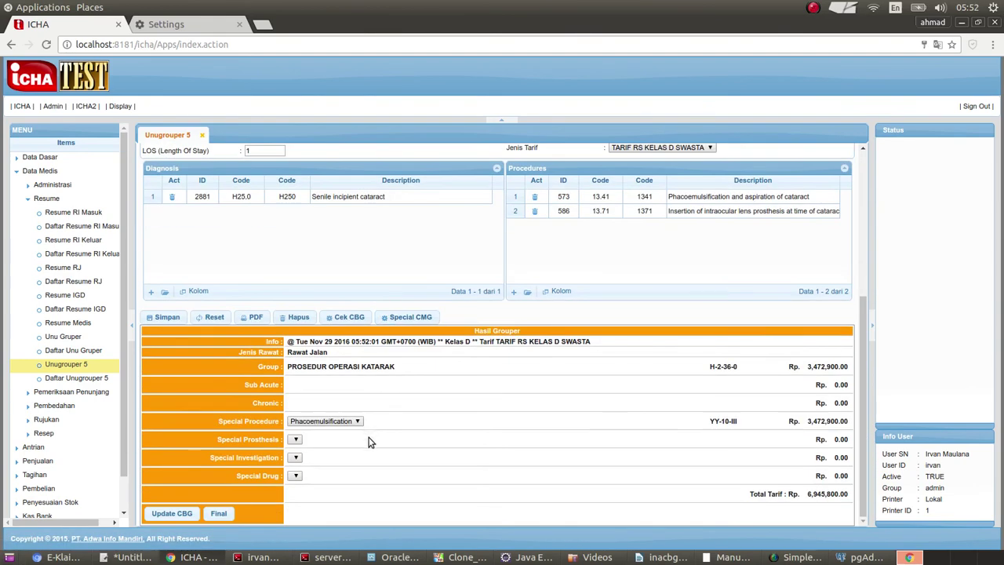
Finalise the regrouped claim, check its Status in the refreshed E-Klaim INACBG claim list, and return to ICHA.
click(219, 513)
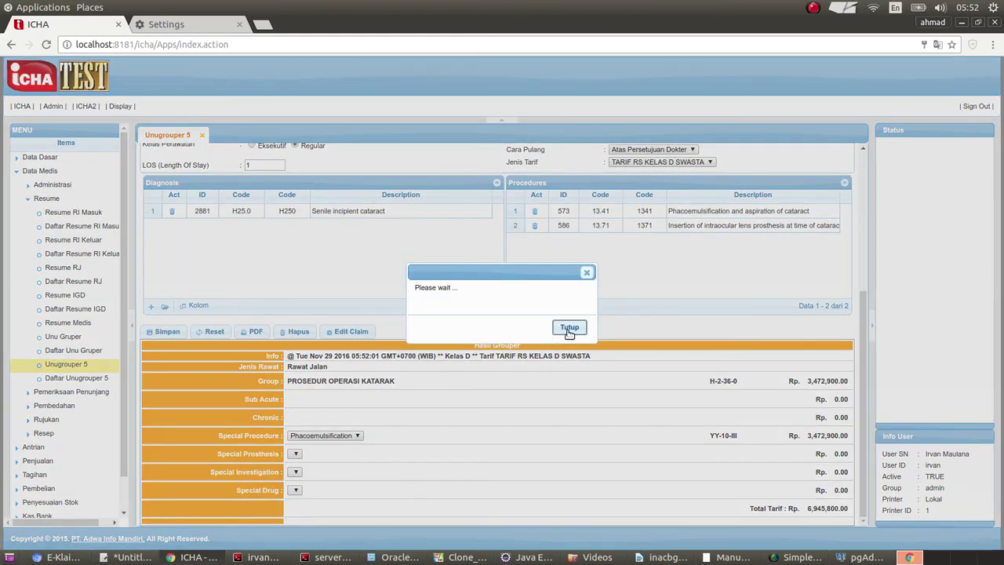
click(569, 330)
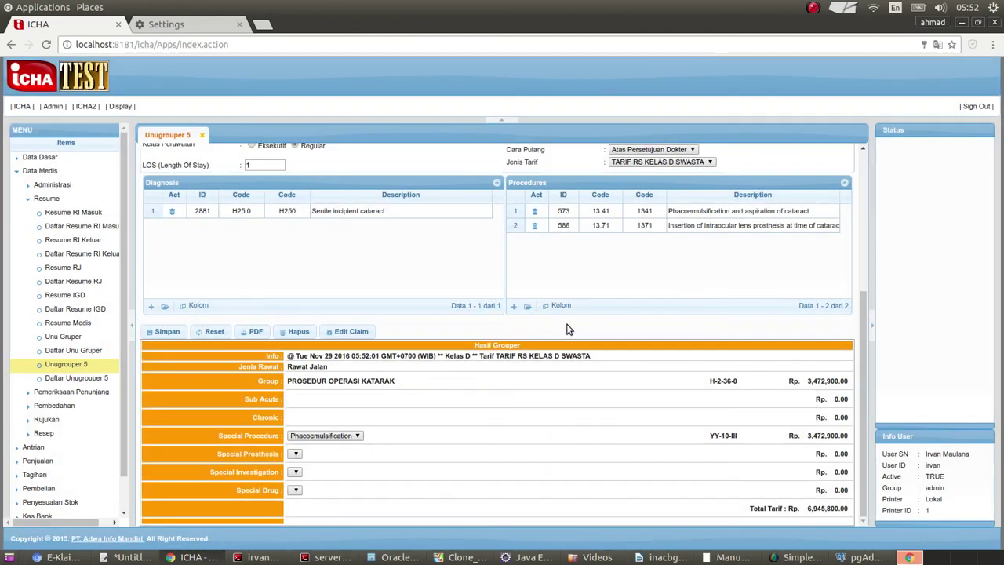
click(59, 556)
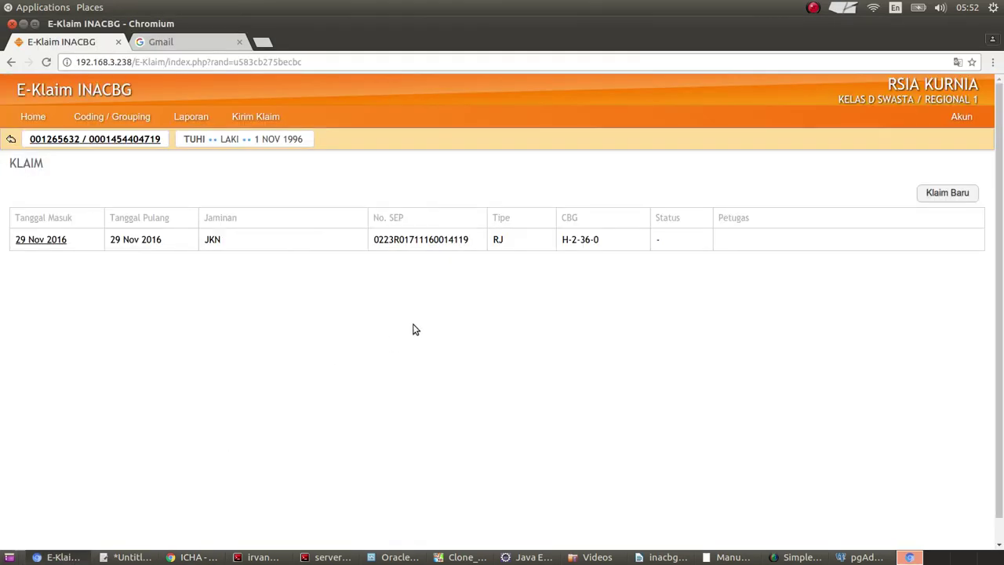
key(F5)
key(alt+Tab)
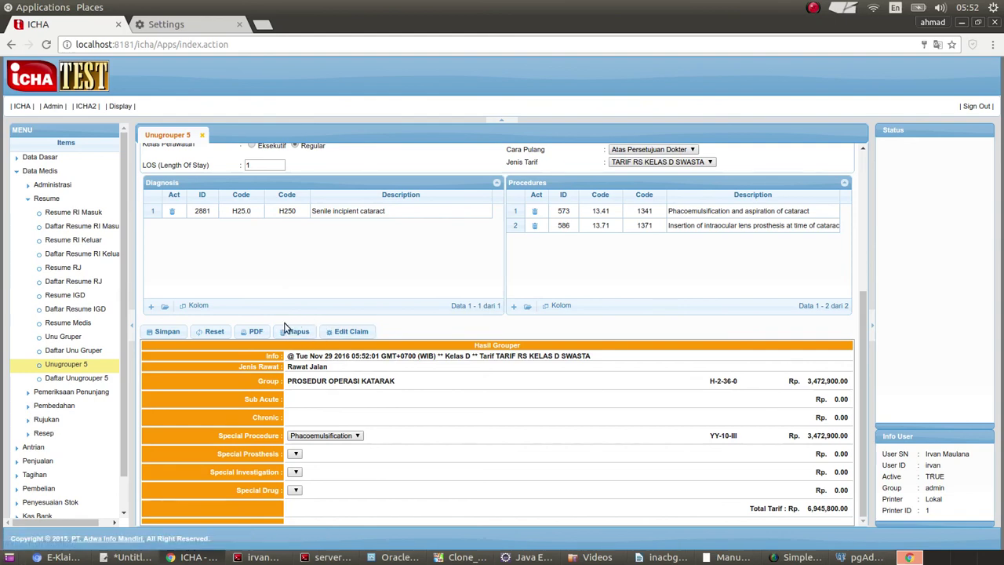
click(85, 554)
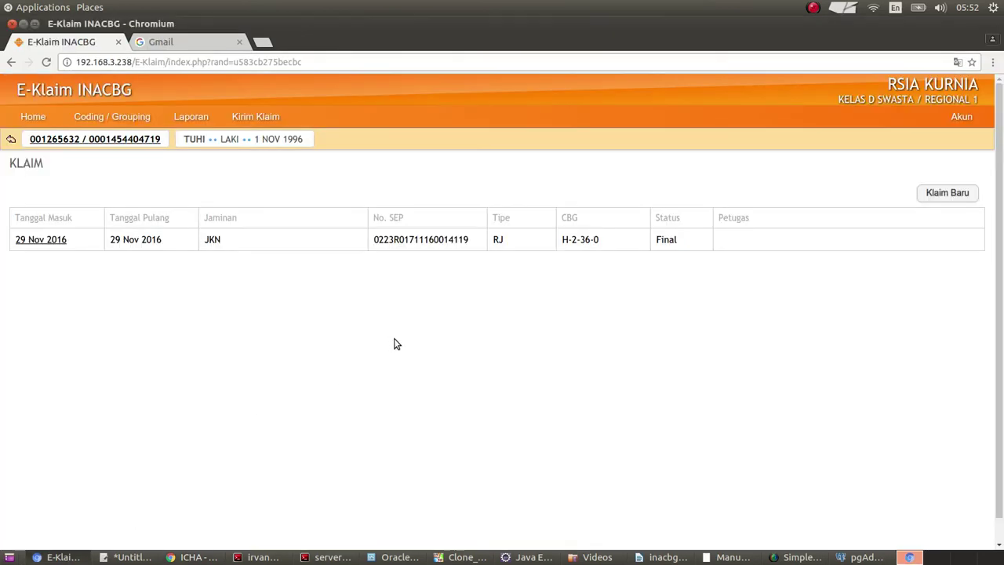
key(alt+Tab)
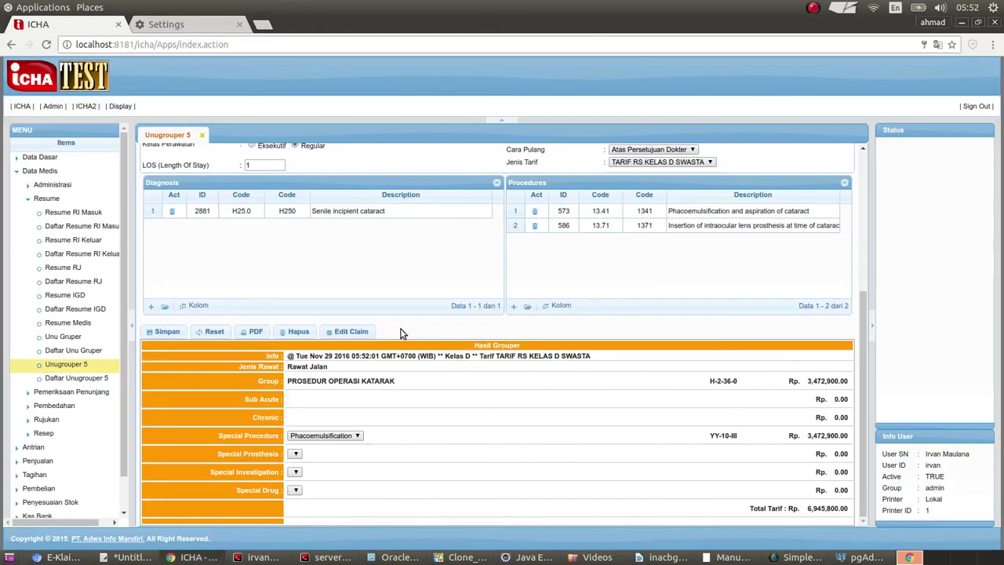
Delete the finalised outpatient claim from Unugrouper 5 with Hapus and confirm the deletion.
click(302, 332)
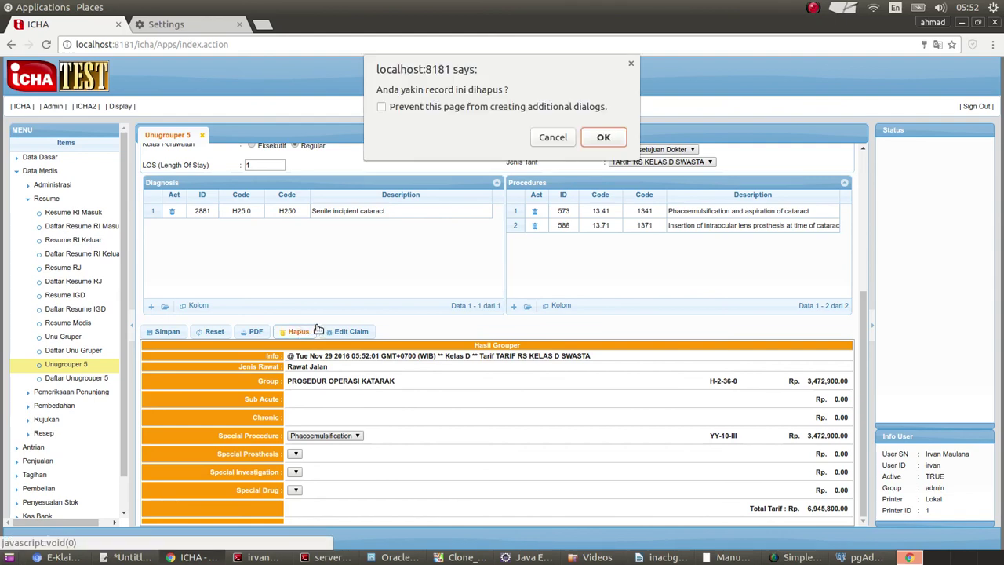
click(605, 138)
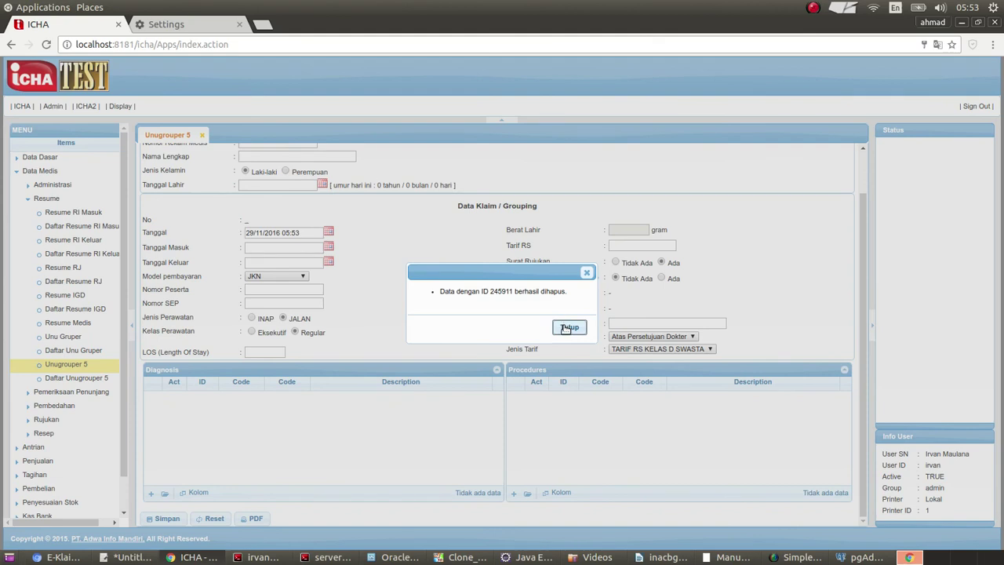
click(566, 328)
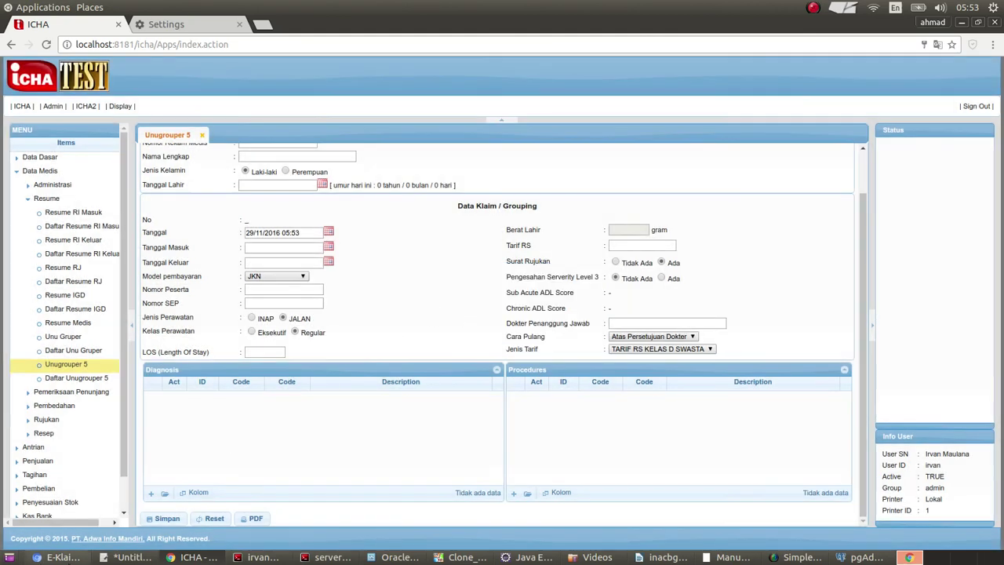
Switch to E-Klaim INACBG, refresh the patient's claim list to check for the deleted claim, and return to ICHA.
click(59, 557)
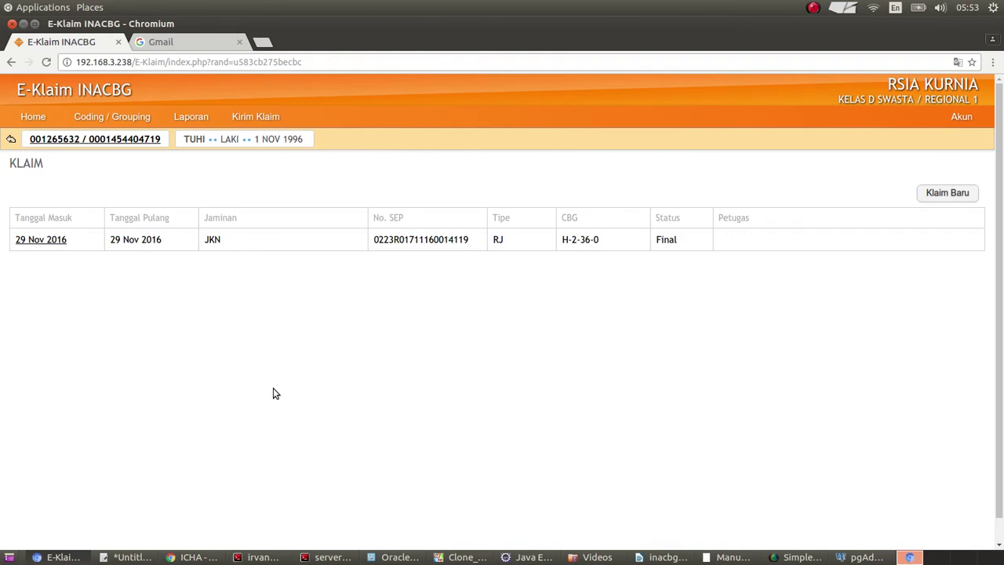
key(F5)
key(alt+Tab)
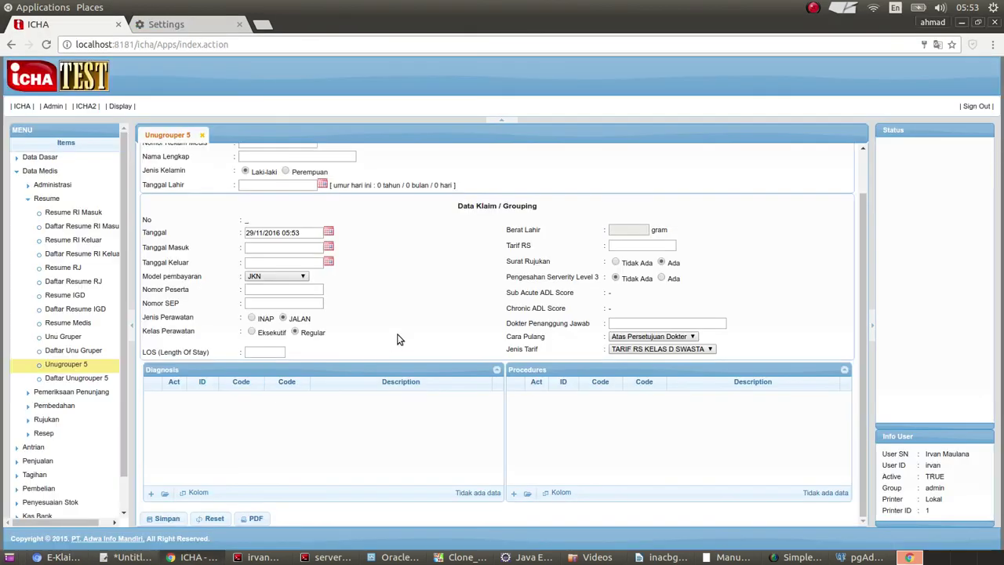
scroll(397, 339, up, 2)
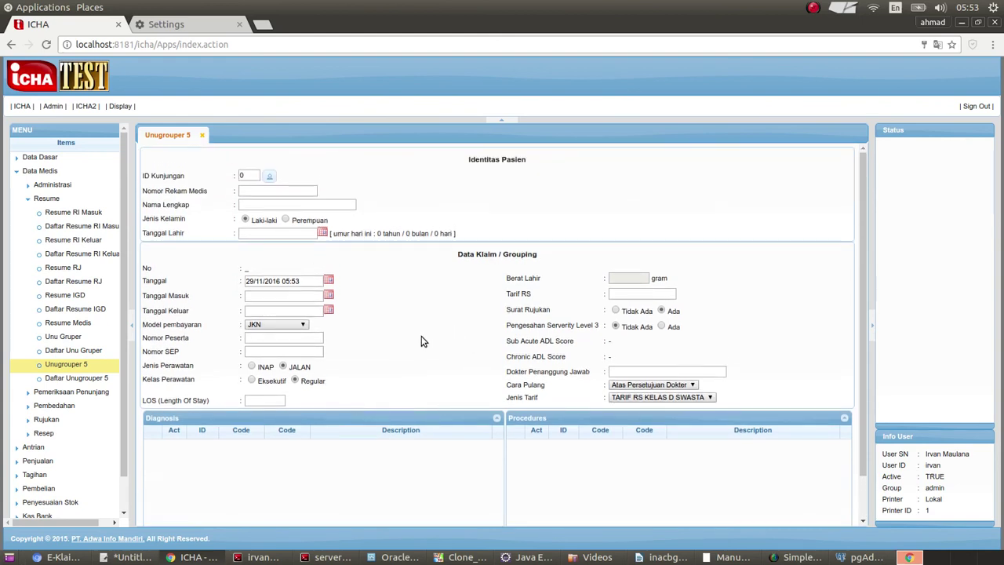
scroll(421, 340, down, 1)
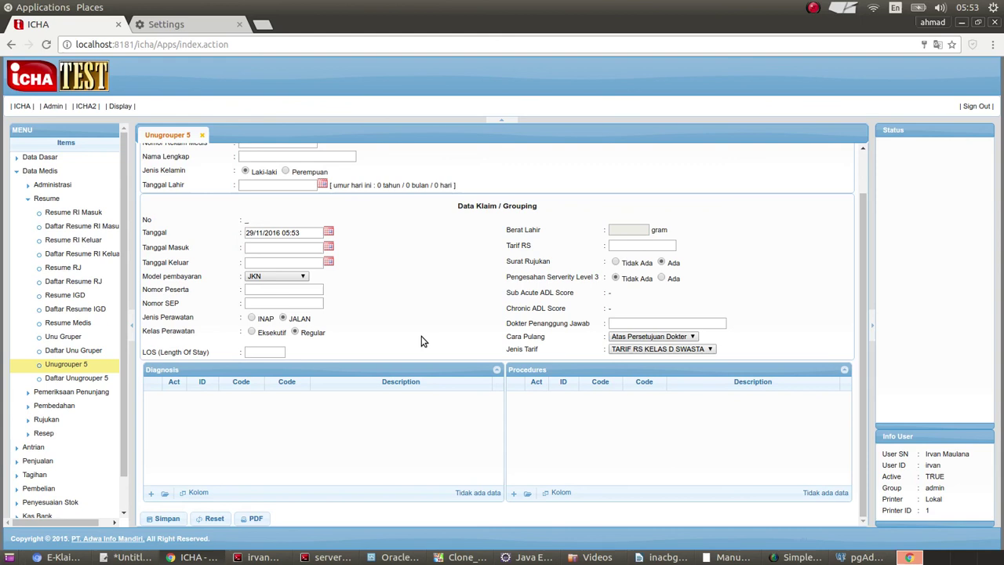
click(802, 557)
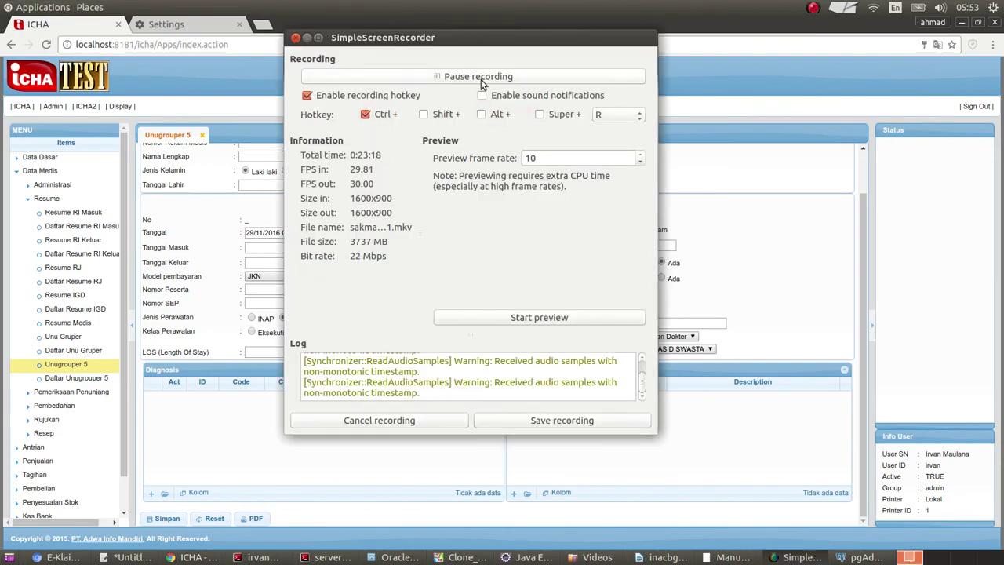